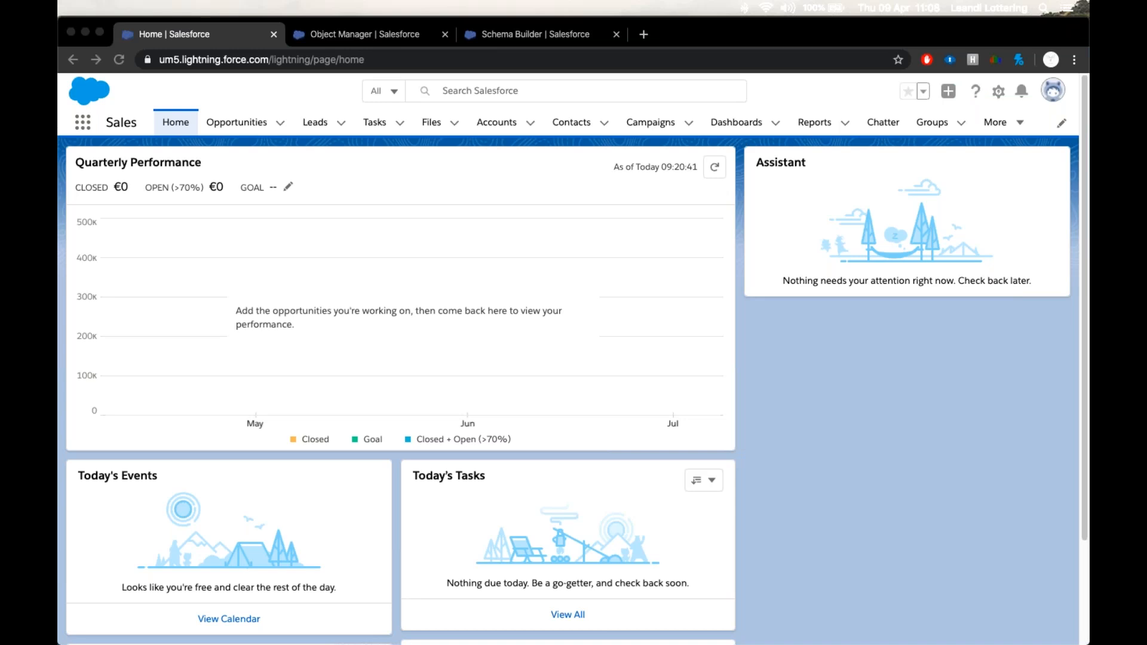
# Open the Object Manager in Setup and look over the list of objects
pyautogui.click(999, 94)
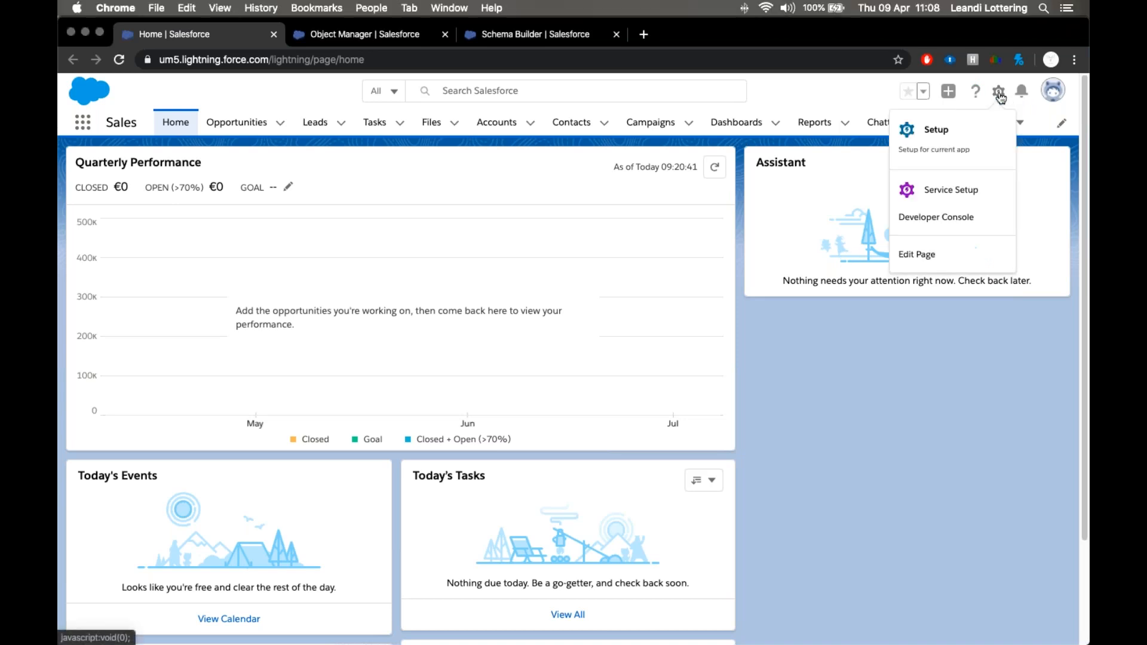
pyautogui.click(989, 138)
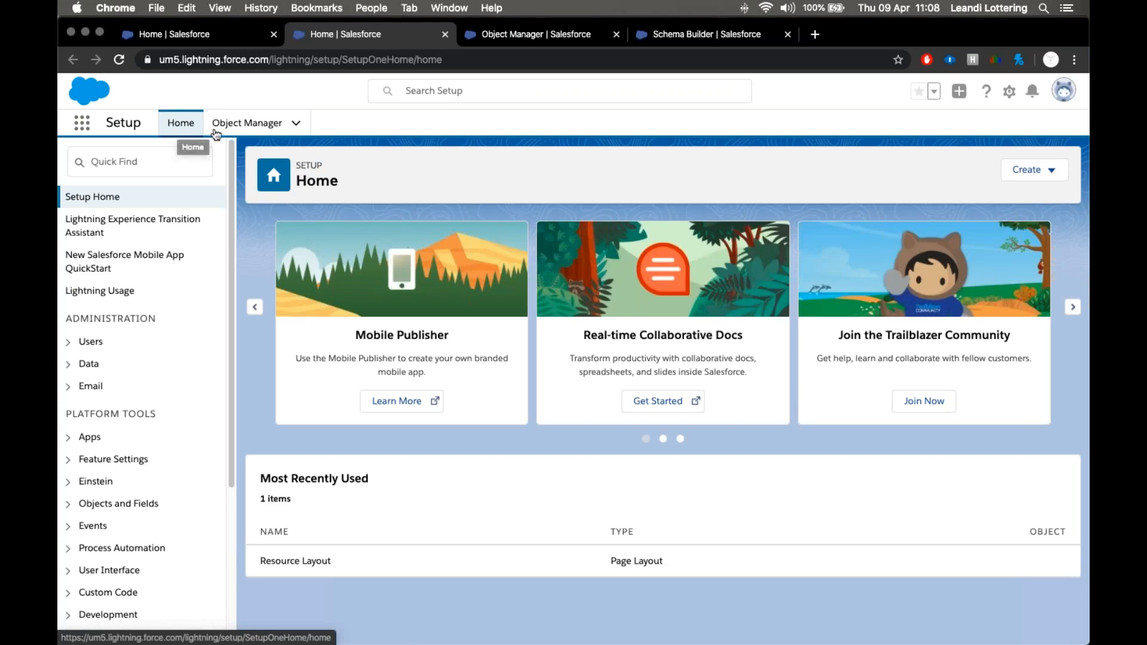
pyautogui.click(266, 129)
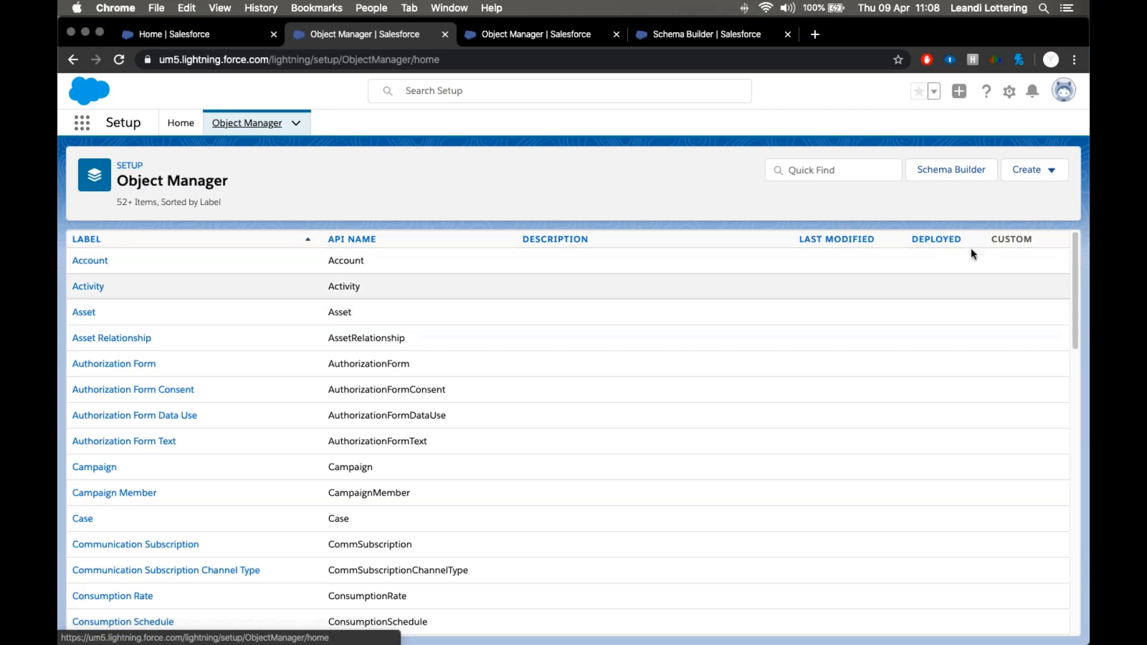
pyautogui.scroll(-5, 938, 282)
pyautogui.scroll(-3, 942, 291)
pyautogui.scroll(8, 942, 289)
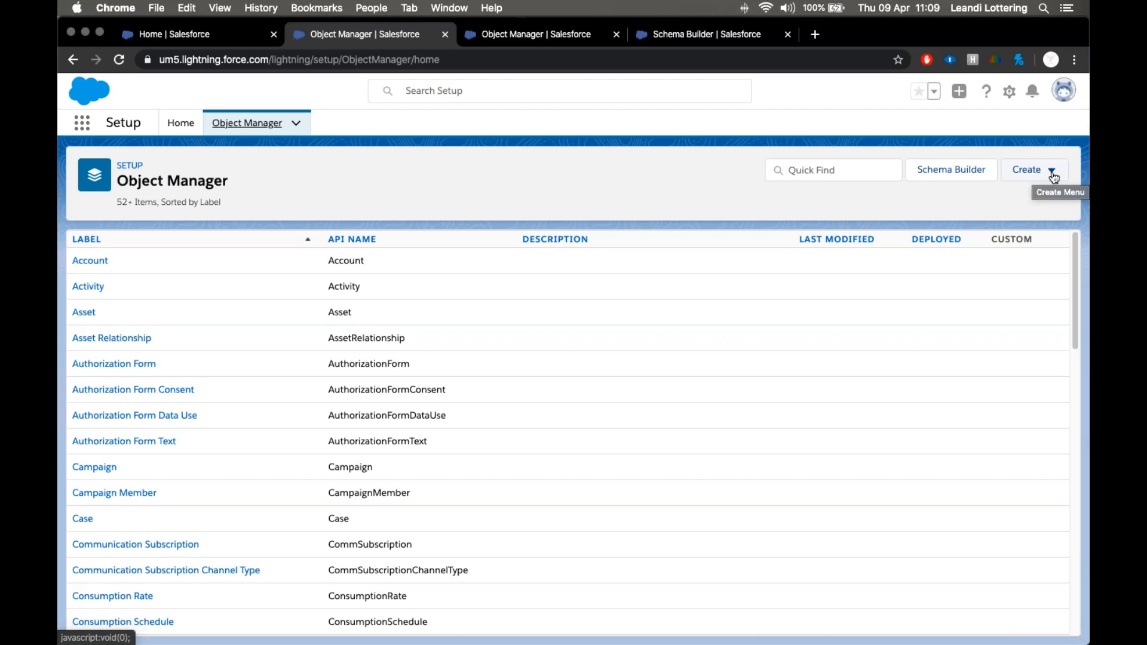
# Search the object list for "Project", and replace the search with "Opp"
pyautogui.click(799, 170)
pyautogui.write('Project')
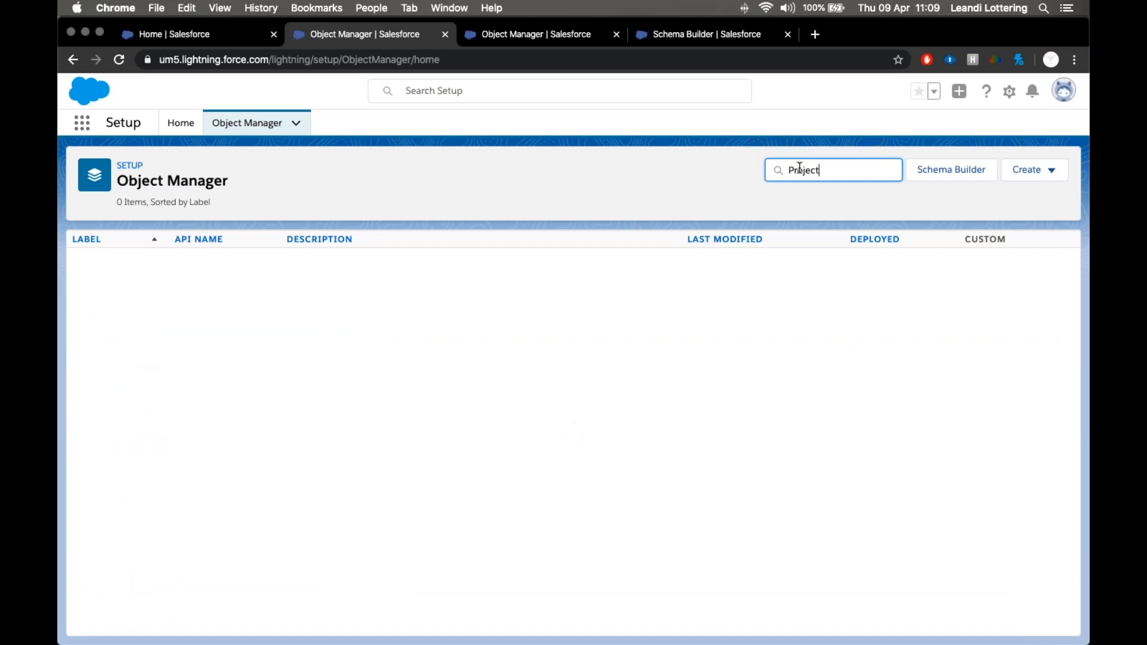
pyautogui.press('BackSpace')
pyautogui.press('BackSpace')
pyautogui.press('BackSpace')
pyautogui.press('BackSpace')
pyautogui.press('BackSpace')
pyautogui.press('BackSpace')
pyautogui.press('BackSpace')
pyautogui.write('Opp')
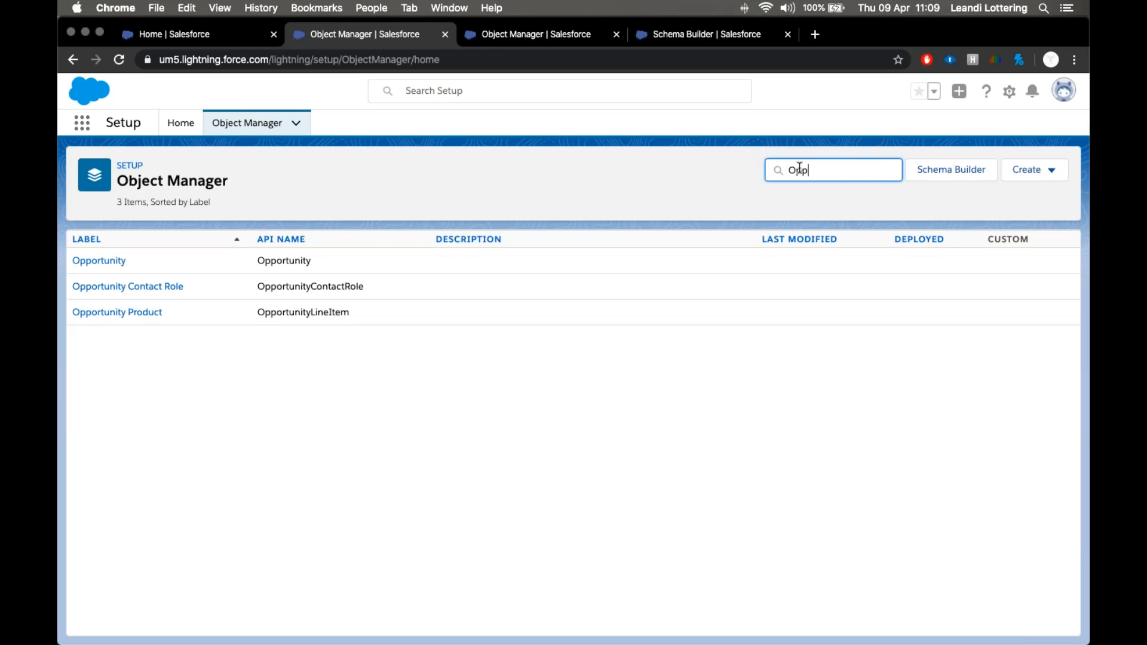
# Search the object list for "Account", and clear the search to list all objects again
pyautogui.press('BackSpace')
pyautogui.press('BackSpace')
pyautogui.press('BackSpace')
pyautogui.write('Account')
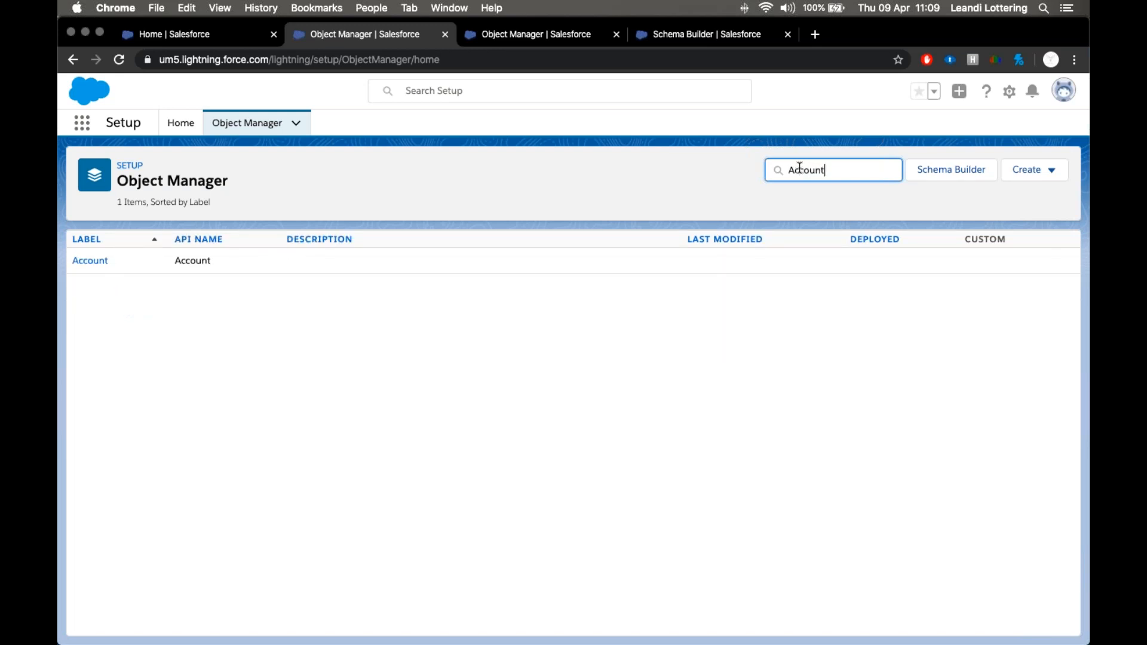
pyautogui.press('BackSpace')
pyautogui.press('BackSpace')
pyautogui.press('BackSpace')
pyautogui.press('BackSpace')
pyautogui.press('BackSpace')
pyautogui.press('BackSpace')
pyautogui.press('BackSpace')
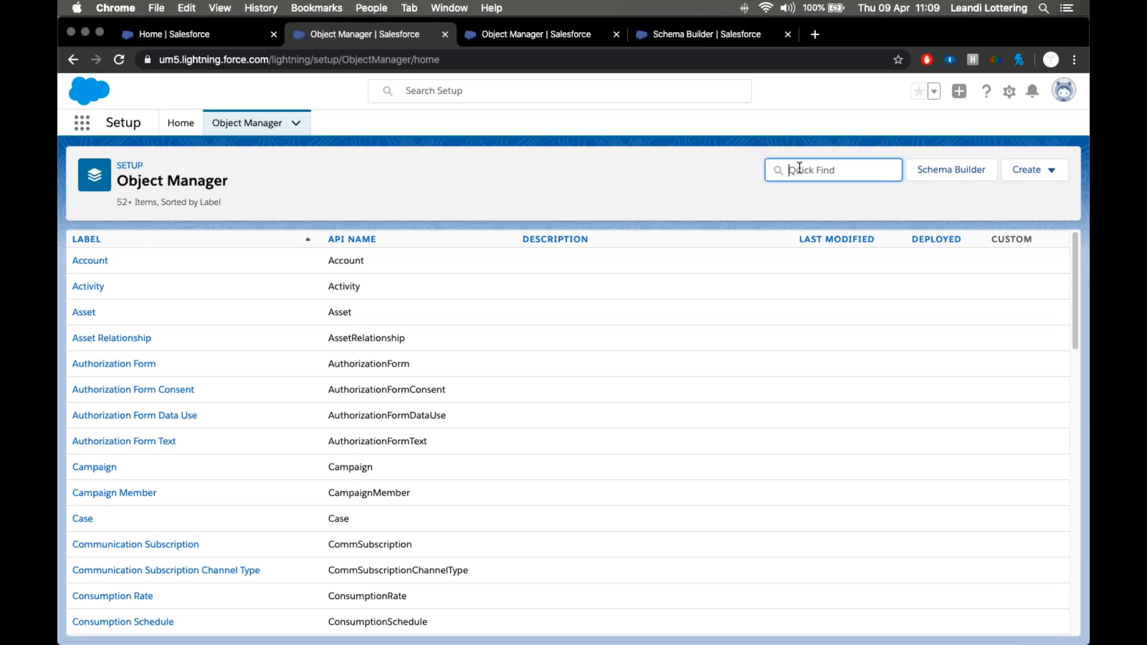
# Open the Account object's Fields & Relationships, filter the fields by "cont", and clear the filter
pyautogui.click(91, 267)
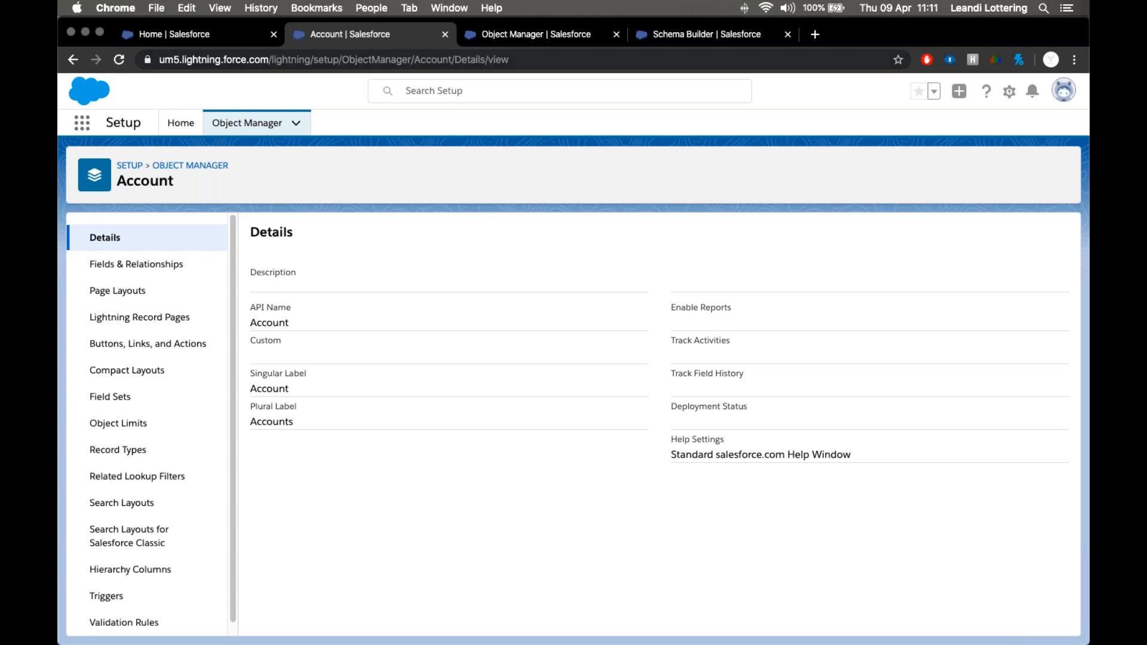
pyautogui.click(191, 261)
pyautogui.click(733, 237)
pyautogui.write('cont')
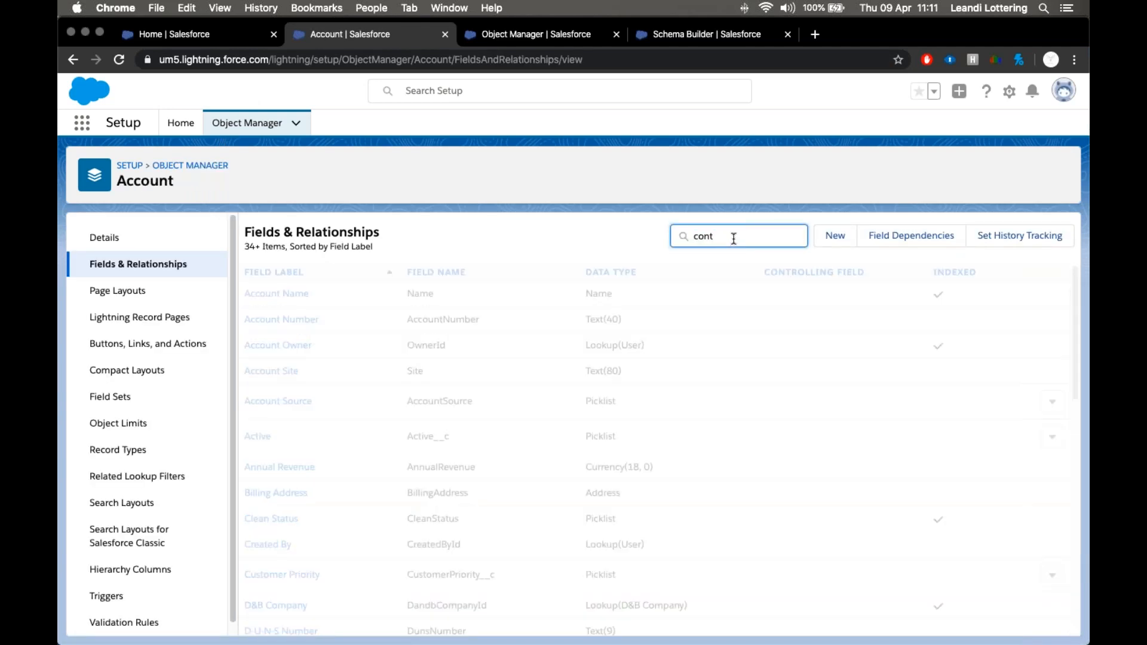
pyautogui.press('BackSpace')
pyautogui.press('BackSpace')
pyautogui.press('BackSpace')
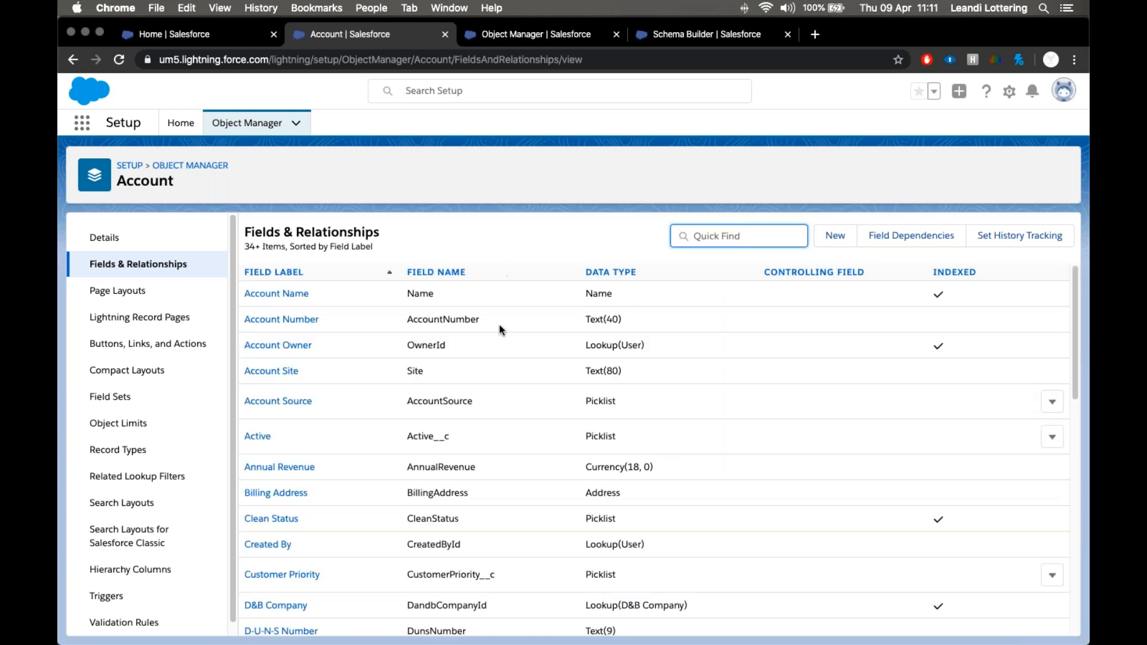
# Examine the Account object's fields, including their names, data types and indexing
pyautogui.scroll(-3, 499, 328)
pyautogui.scroll(-1, 499, 330)
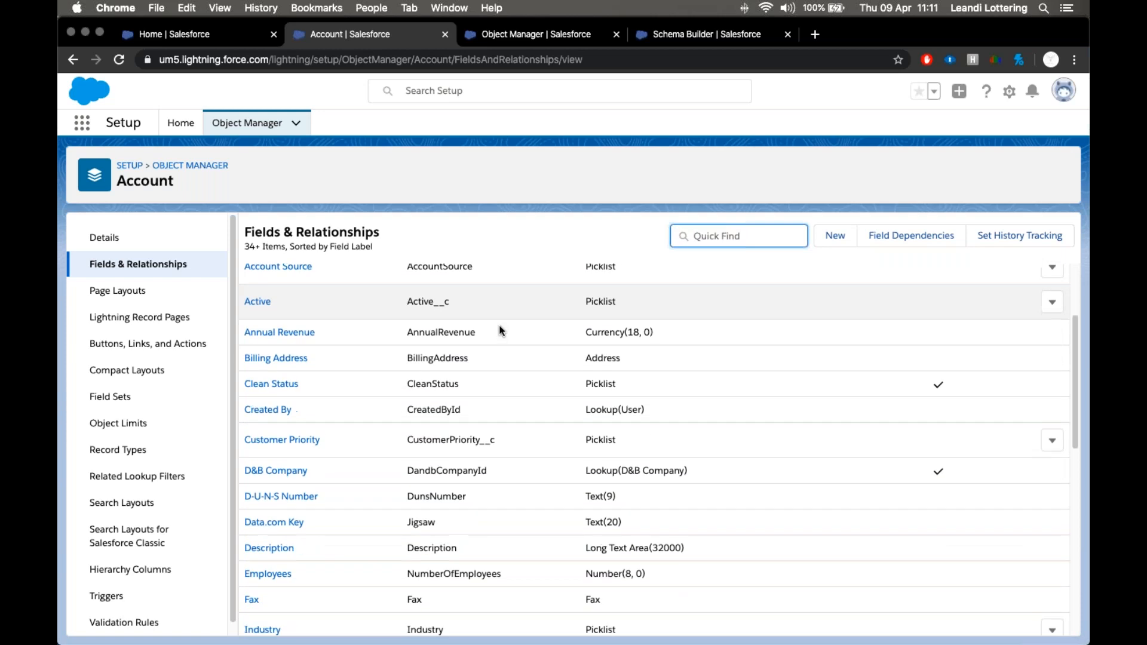
pyautogui.scroll(5, 495, 327)
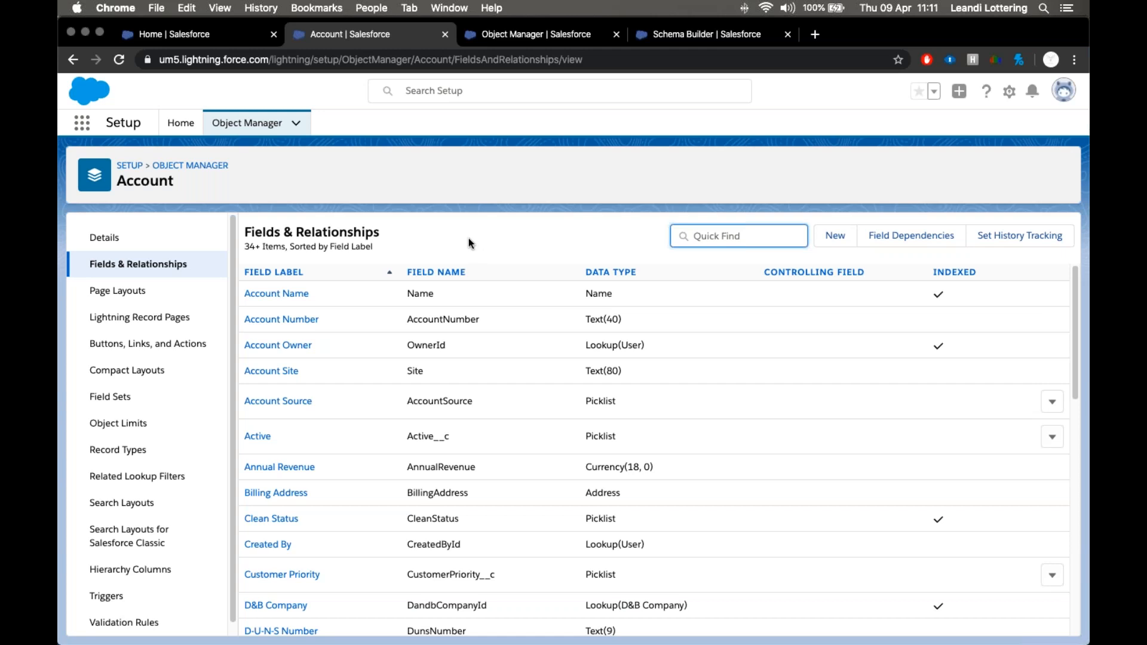
pyautogui.scroll(-1, 490, 324)
pyautogui.scroll(-5, 495, 327)
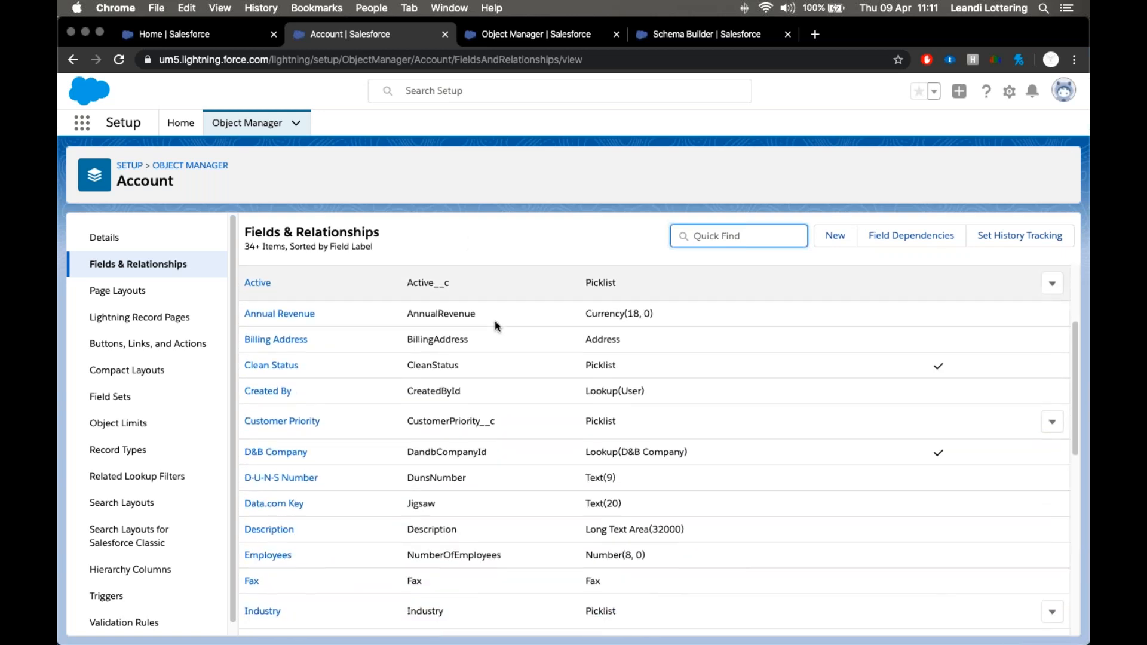
pyautogui.scroll(-1, 495, 321)
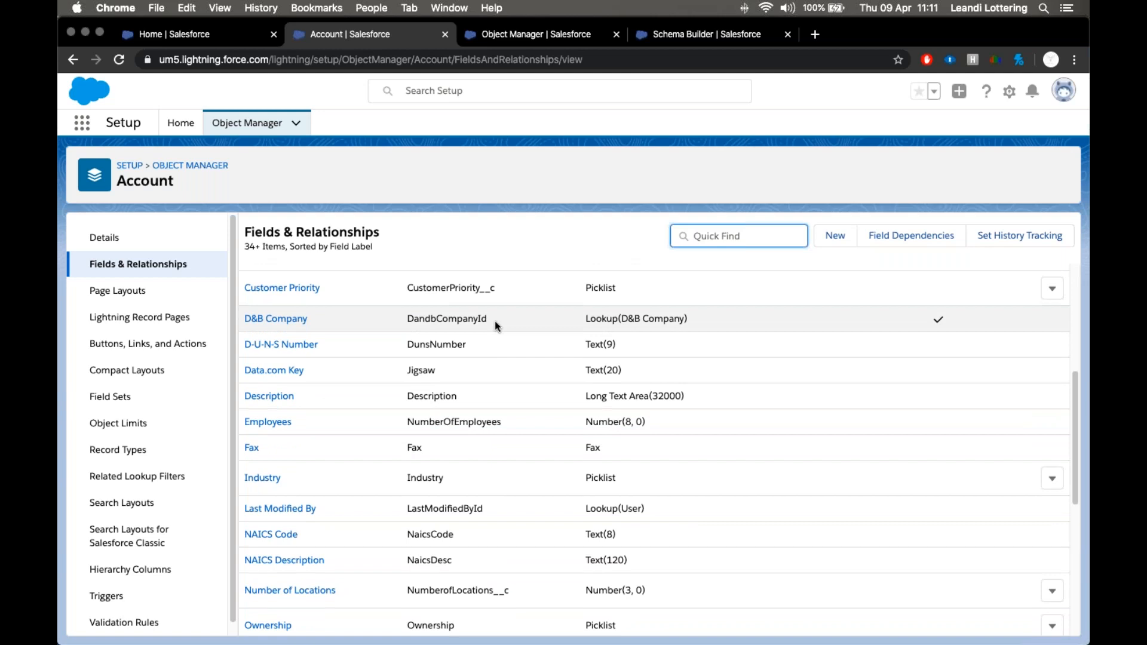
pyautogui.scroll(5, 494, 321)
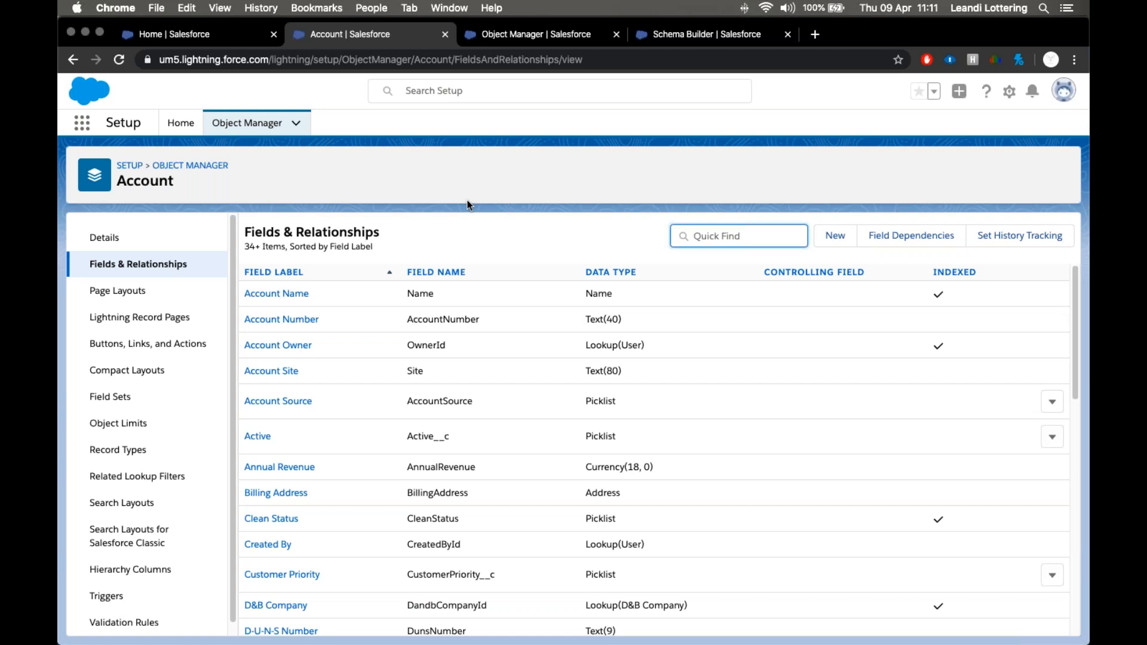
# Return to the Object Manager and start creating a new custom object
pyautogui.click(255, 123)
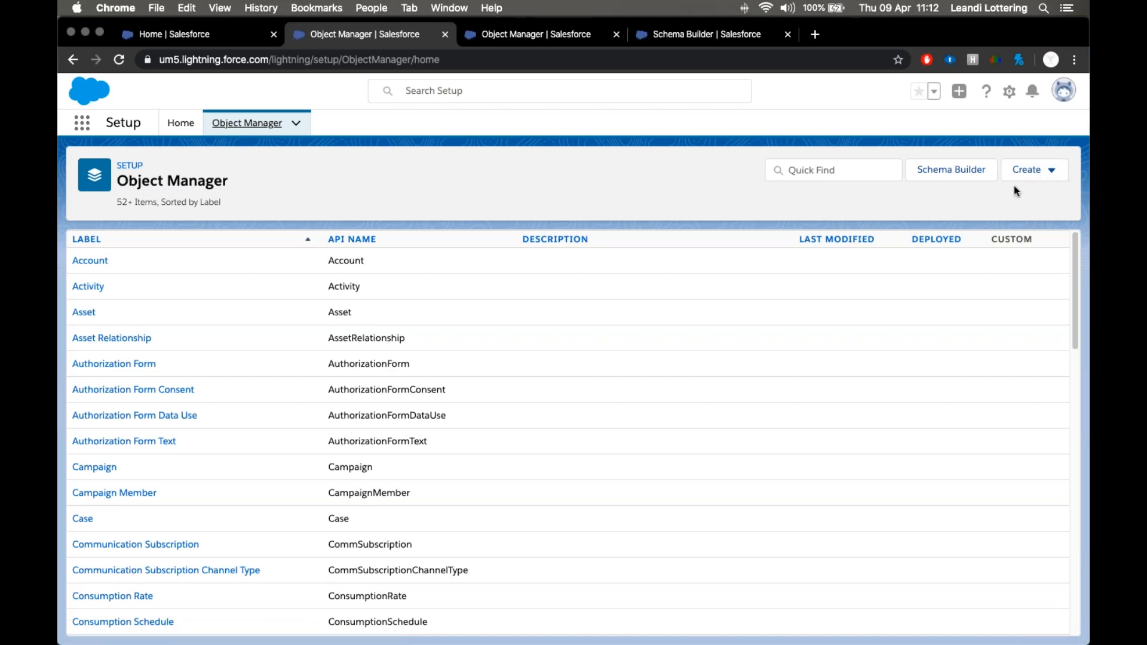
pyautogui.click(1053, 173)
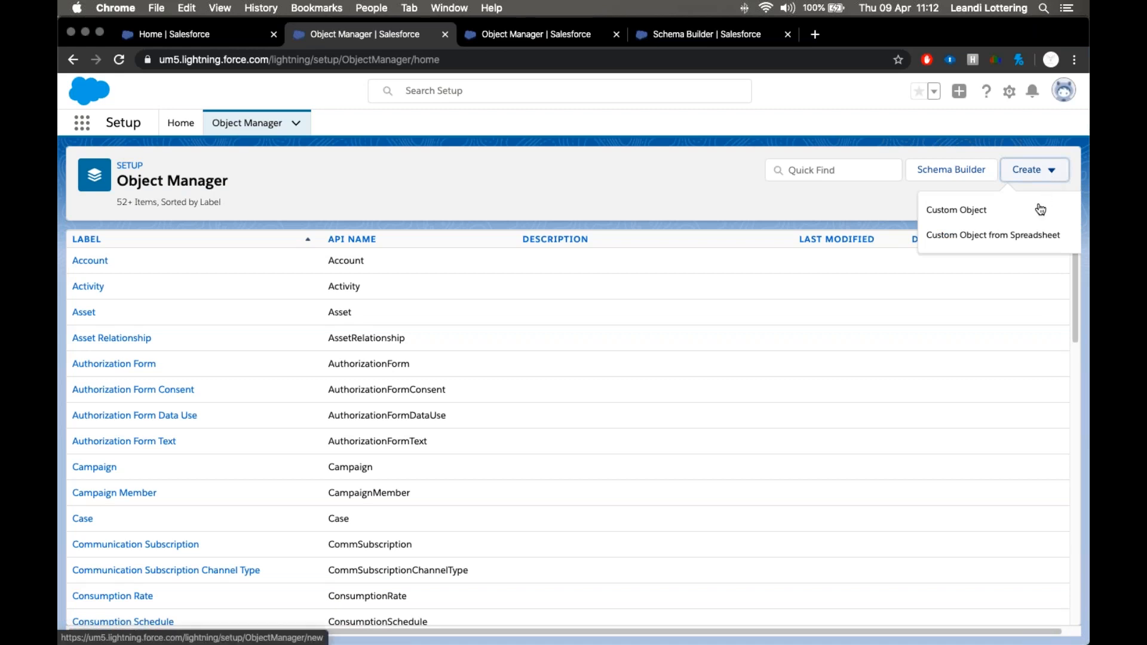
pyautogui.click(933, 215)
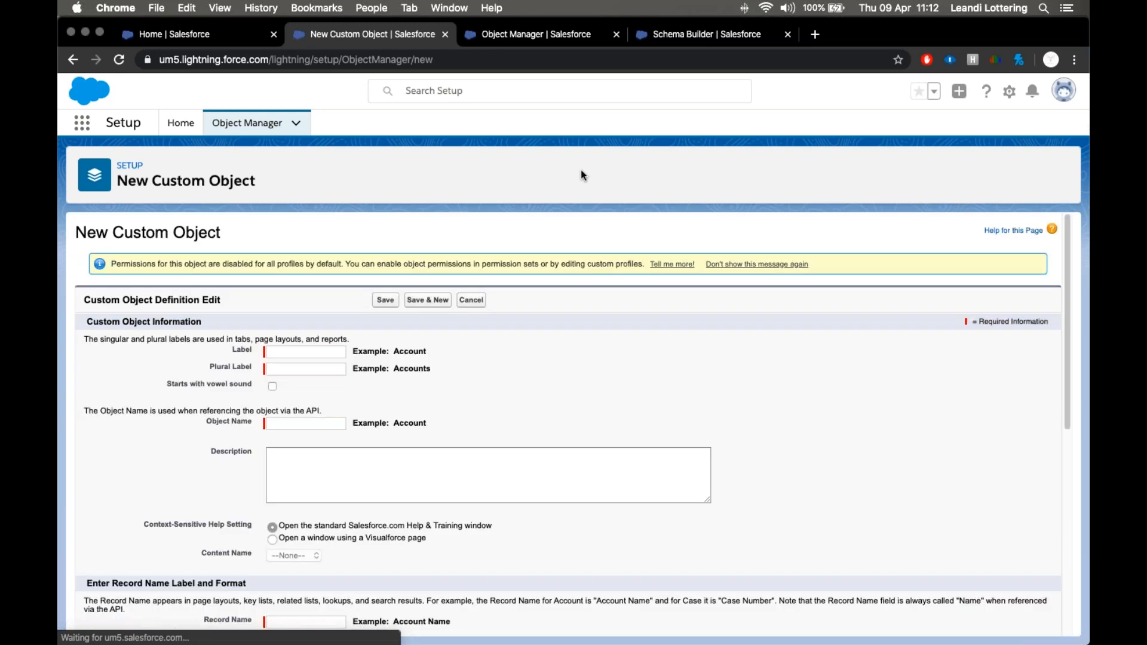
# Set the custom object's label to "Project" and its plural label to "Projects"
pyautogui.scroll(-1, 666, 338)
pyautogui.scroll(-2, 663, 347)
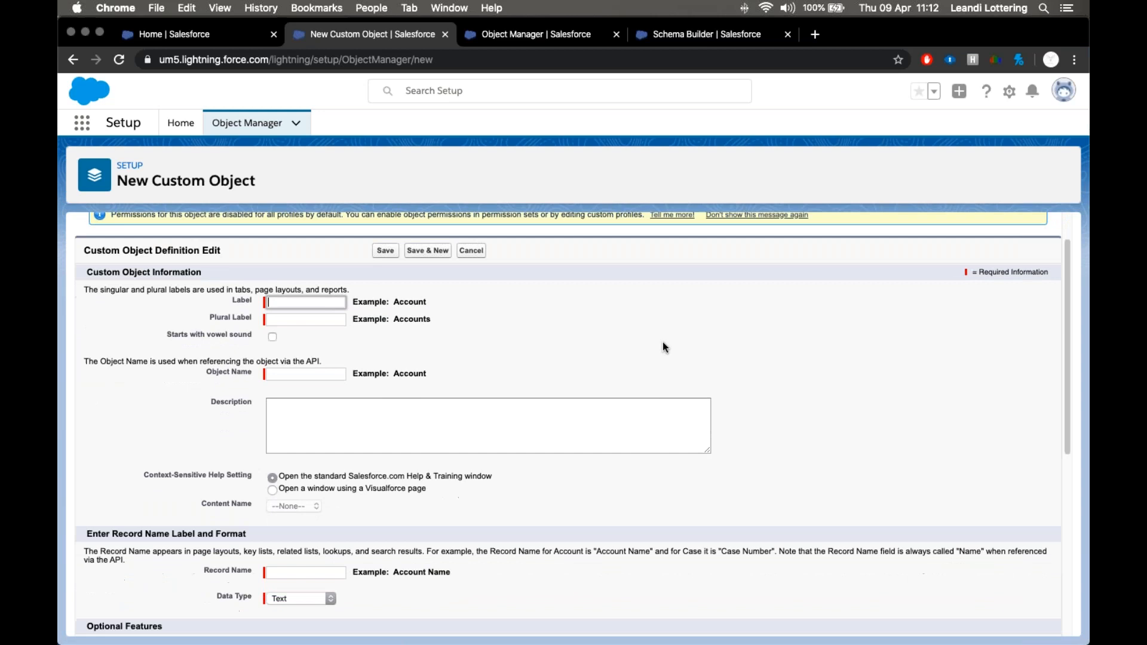
pyautogui.scroll(-1, 663, 345)
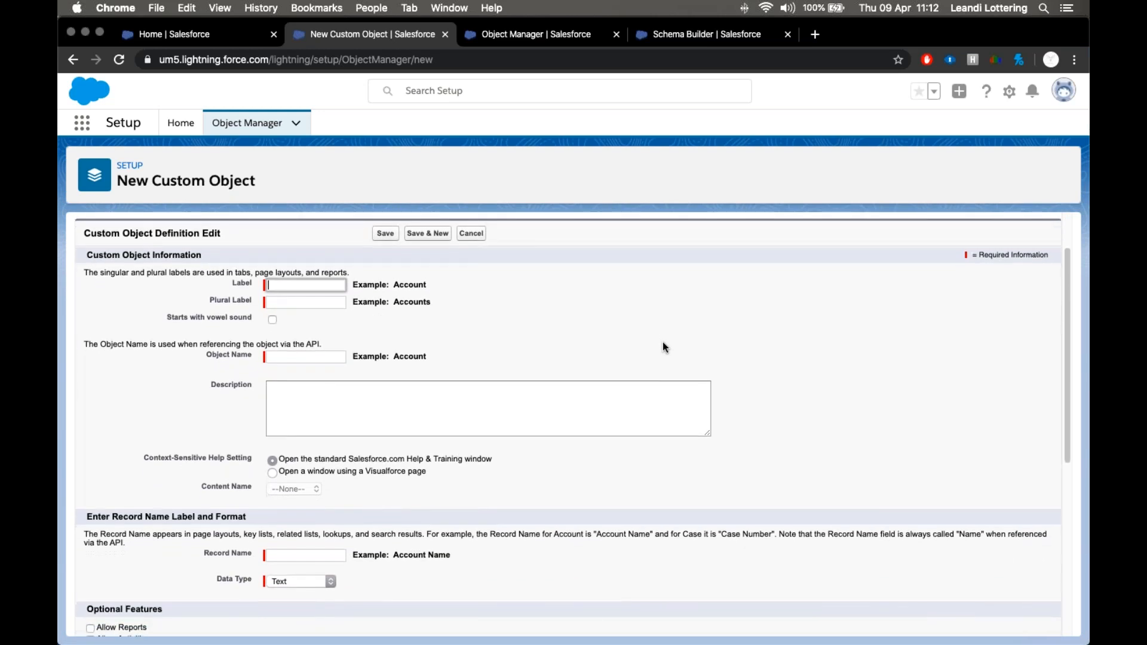
pyautogui.scroll(-1, 663, 343)
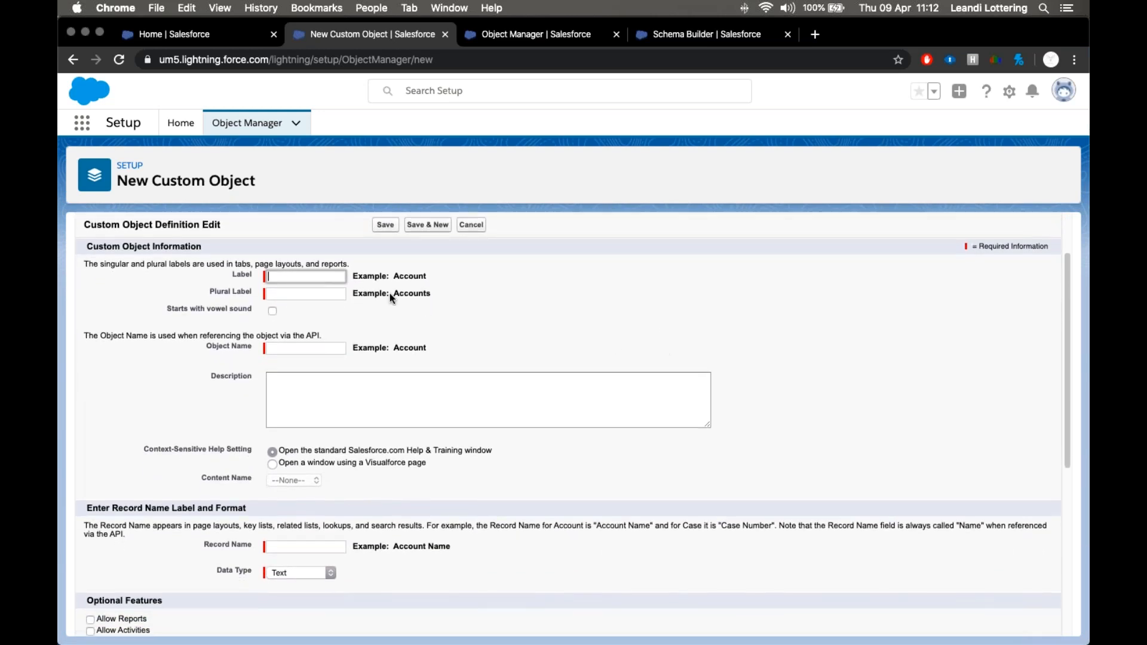
pyautogui.click(289, 276)
pyautogui.write('Project')
pyautogui.press('Tab')
pyautogui.write('Project')
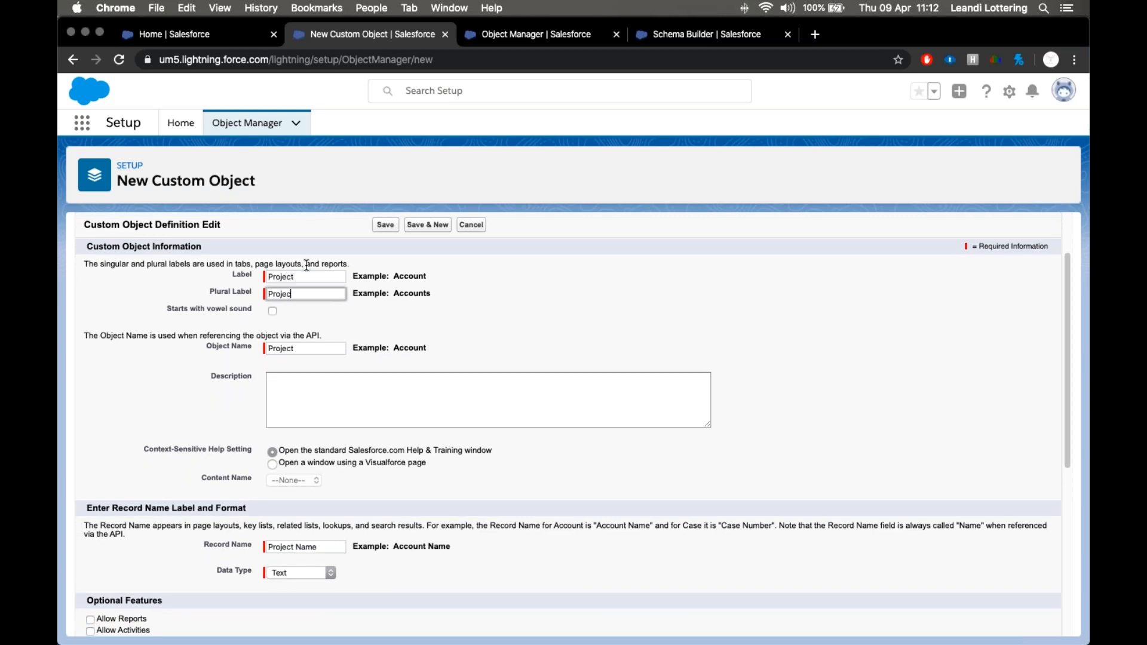
pyautogui.write('s')
pyautogui.click(394, 311)
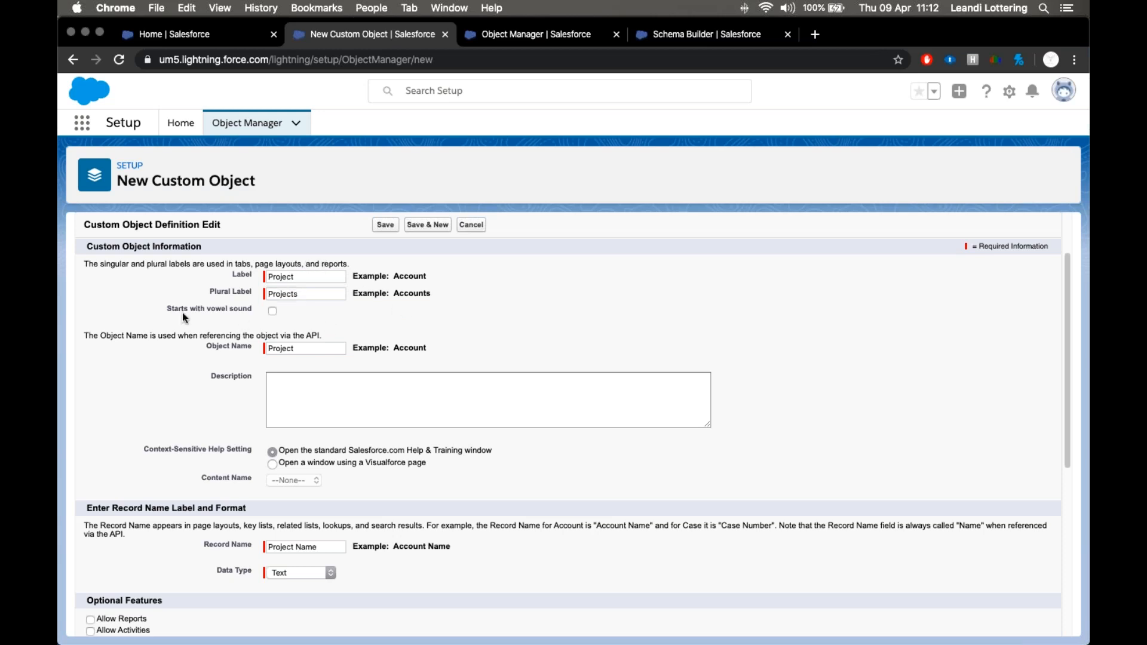
# Enter the description "This is to manage projects" for the new custom object
pyautogui.scroll(-1, 352, 358)
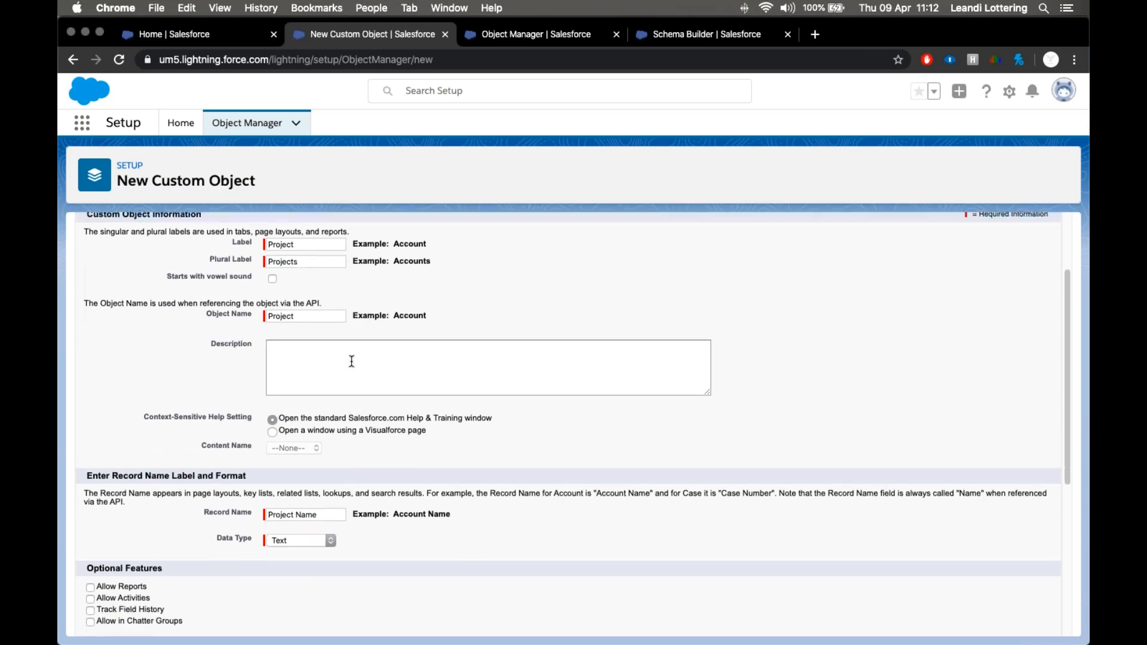
pyautogui.scroll(-1, 352, 361)
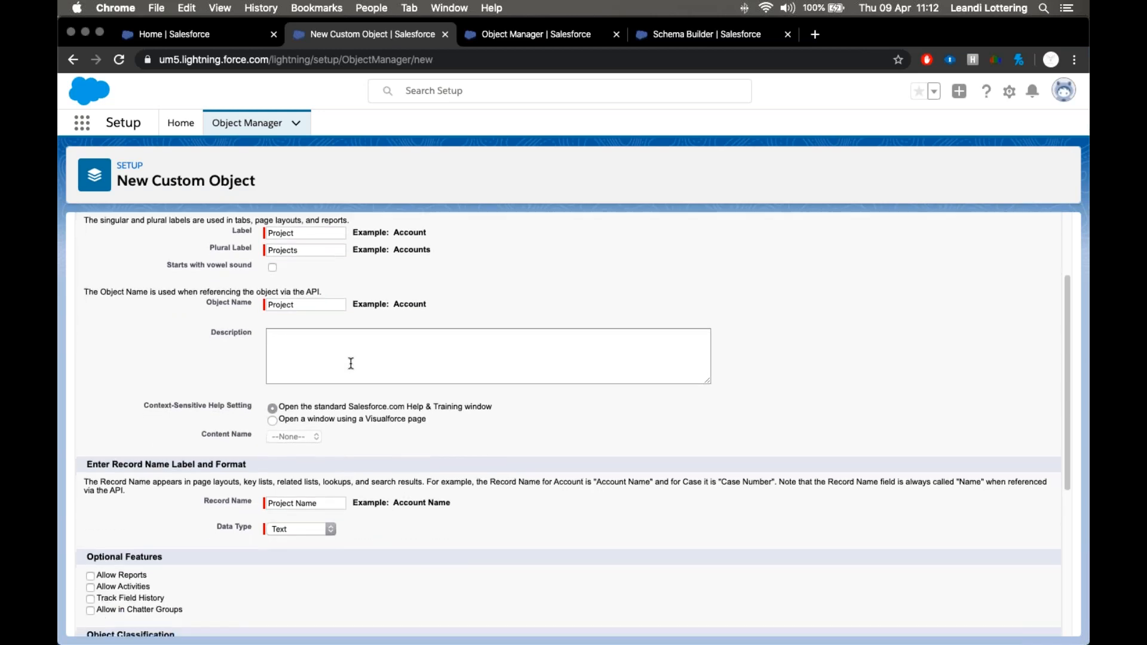
pyautogui.scroll(-1, 344, 376)
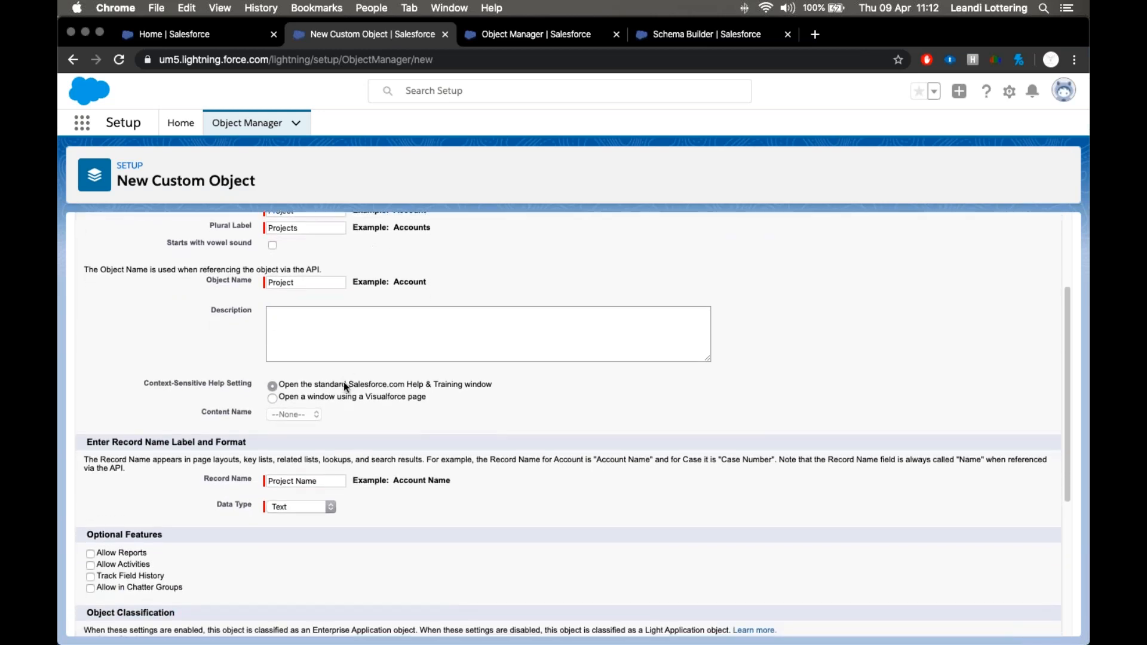
pyautogui.scroll(1, 368, 385)
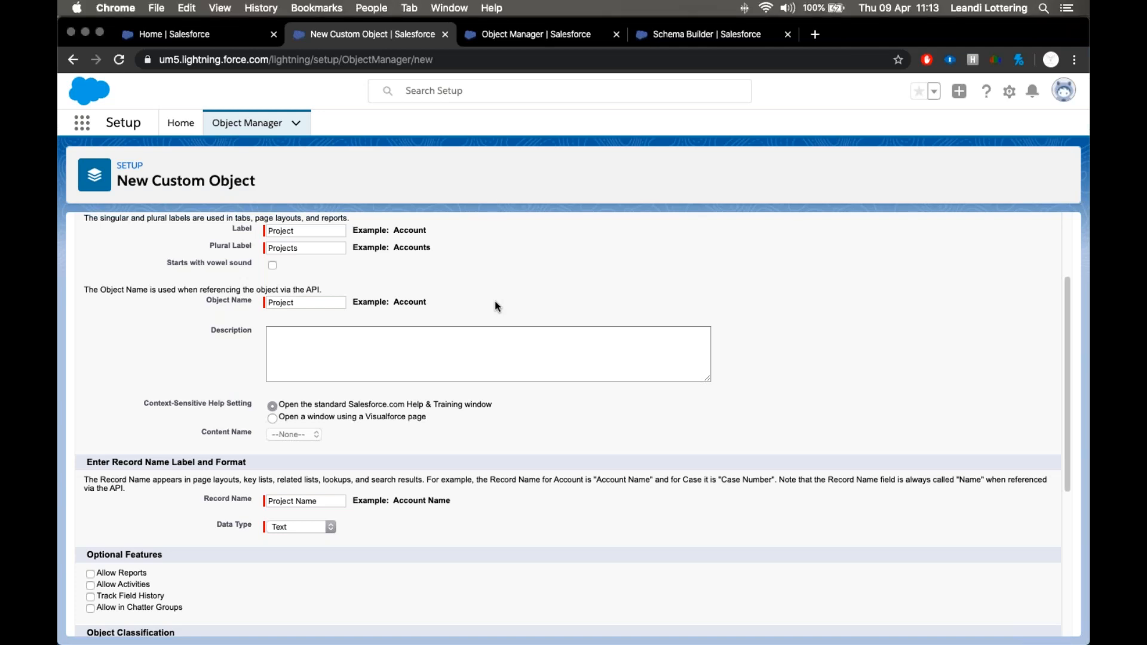
pyautogui.click(420, 340)
pyautogui.write('THis ')
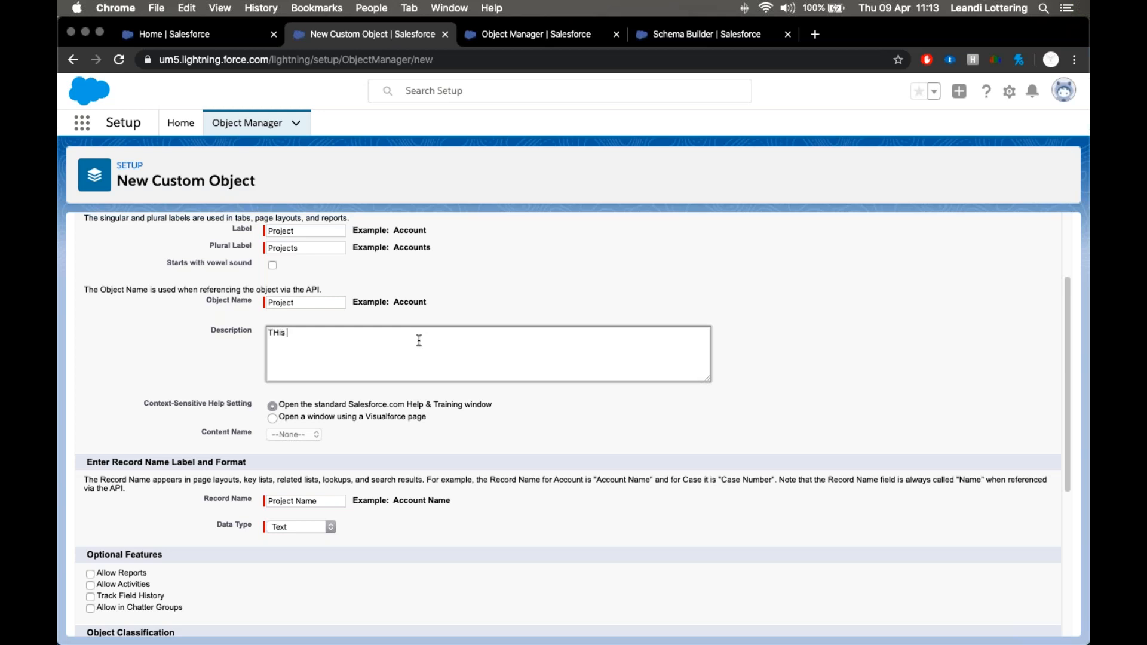
pyautogui.write('object will')
pyautogui.press('super+a')
pyautogui.press('BackSpace')
pyautogui.write('This is to manage projects')
pyautogui.click(225, 364)
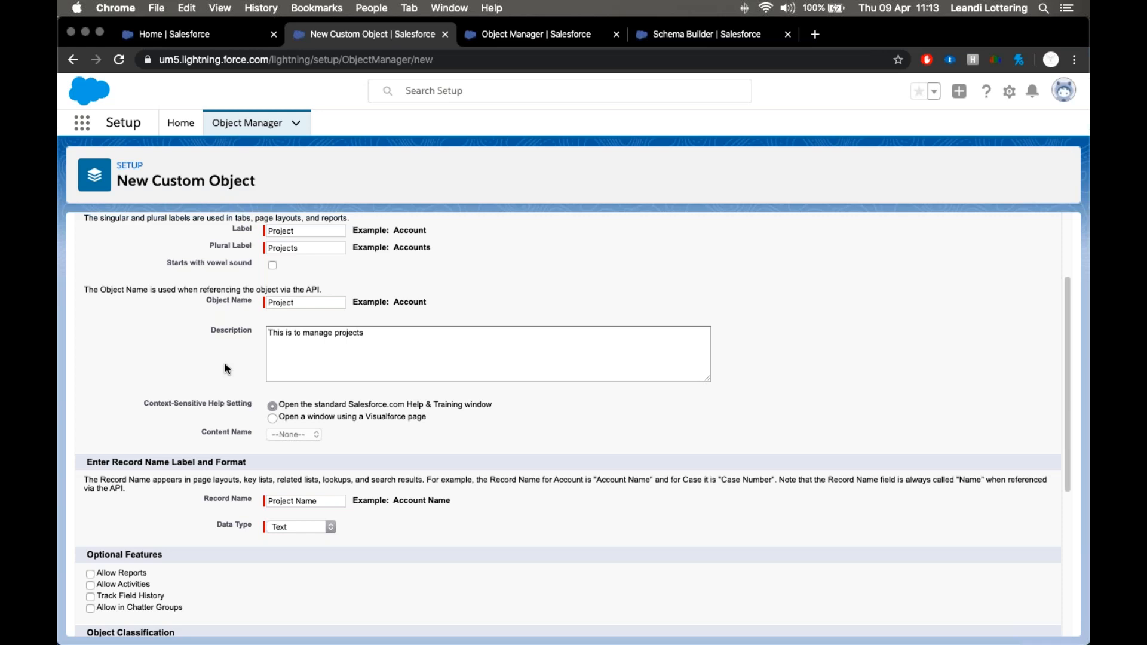
# Try Auto Number as the Project Name record's data type and restore it to Text
pyautogui.scroll(-1, 226, 363)
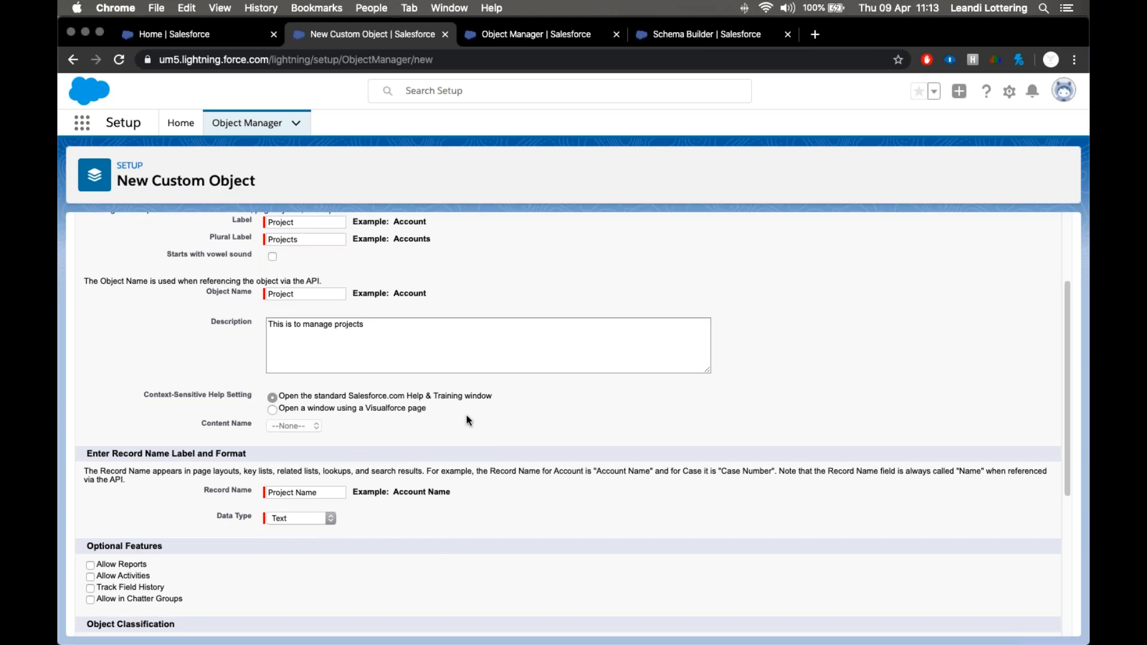
pyautogui.scroll(-1, 484, 420)
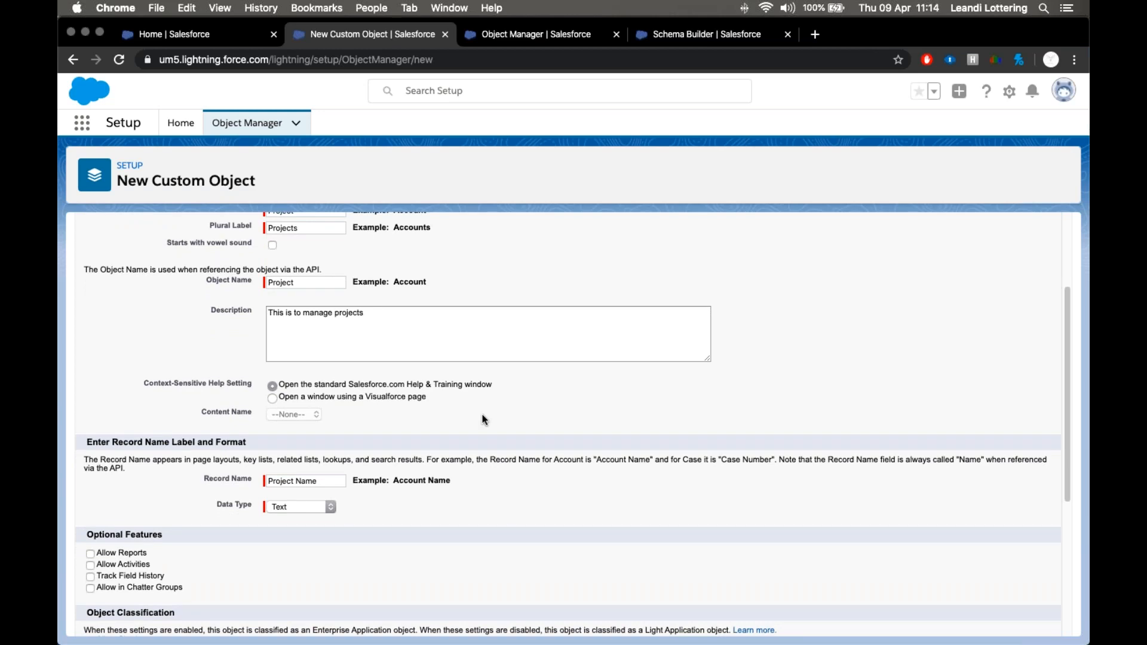
pyautogui.scroll(-4, 482, 413)
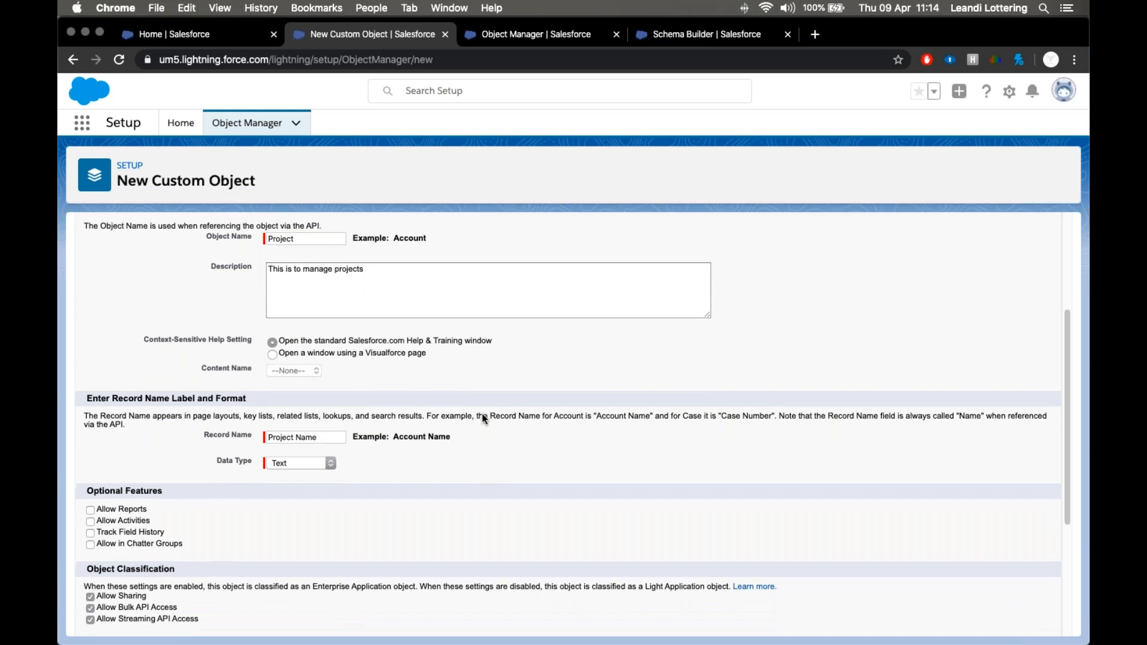
pyautogui.scroll(-1, 483, 413)
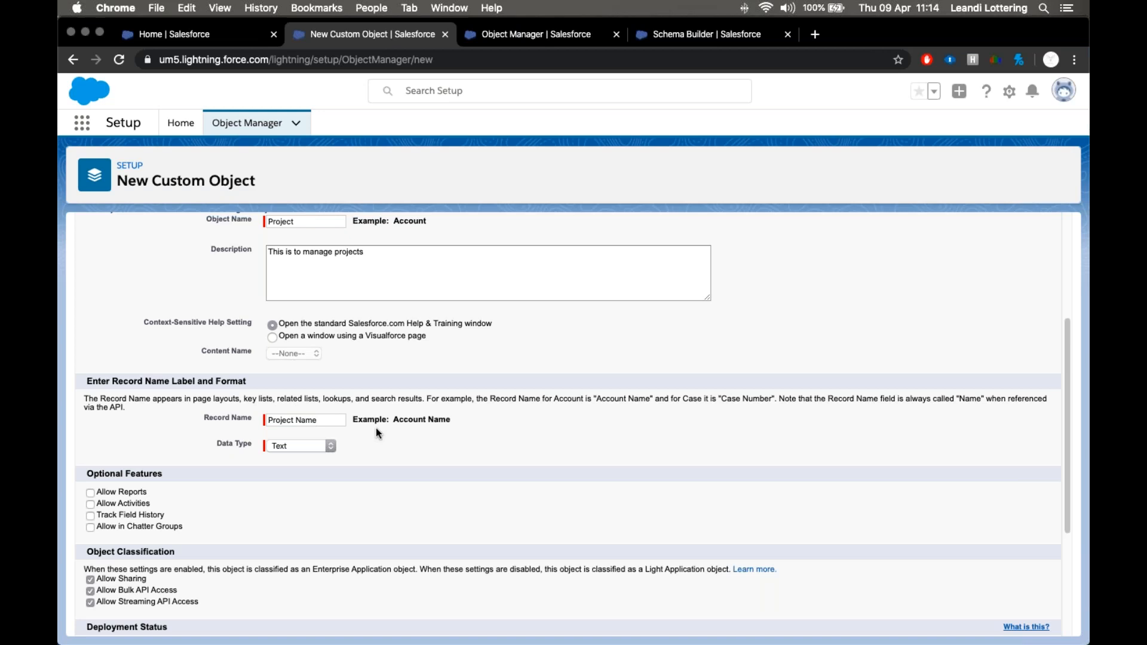
pyautogui.scroll(-1, 375, 428)
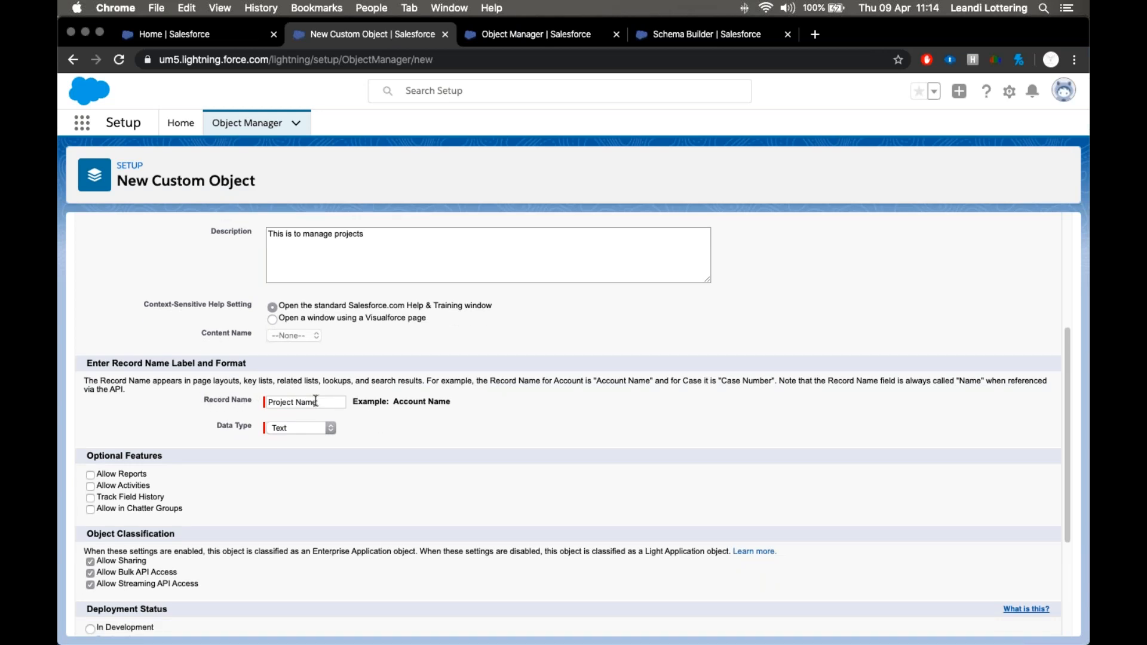
pyautogui.click(330, 427)
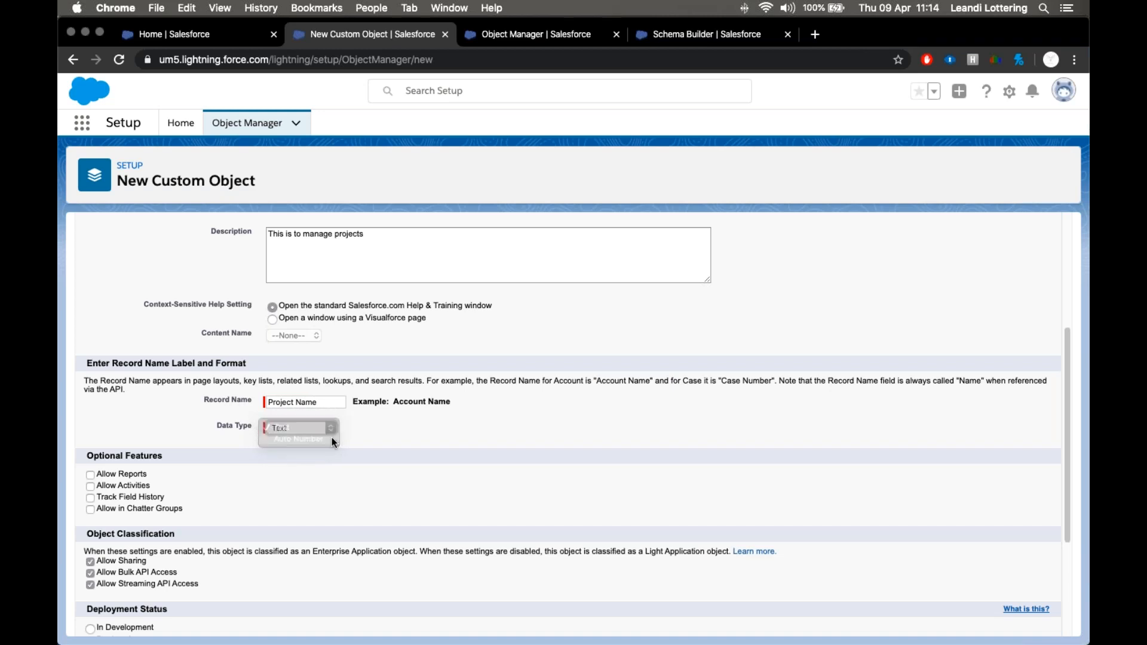
pyautogui.click(332, 438)
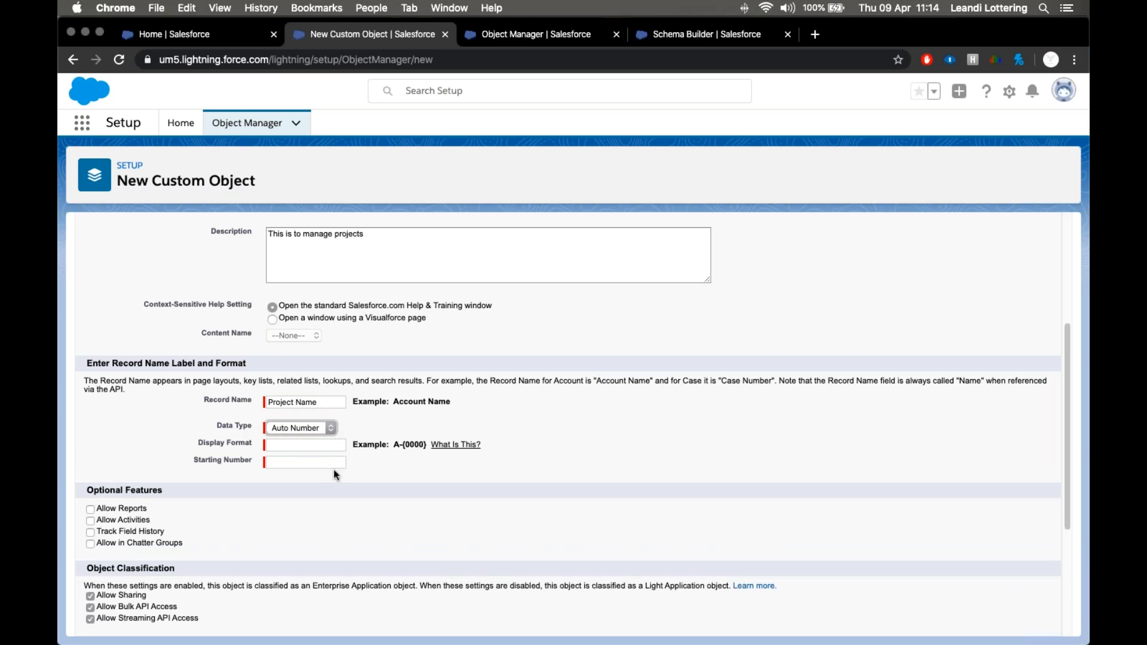
pyautogui.click(329, 426)
pyautogui.click(329, 417)
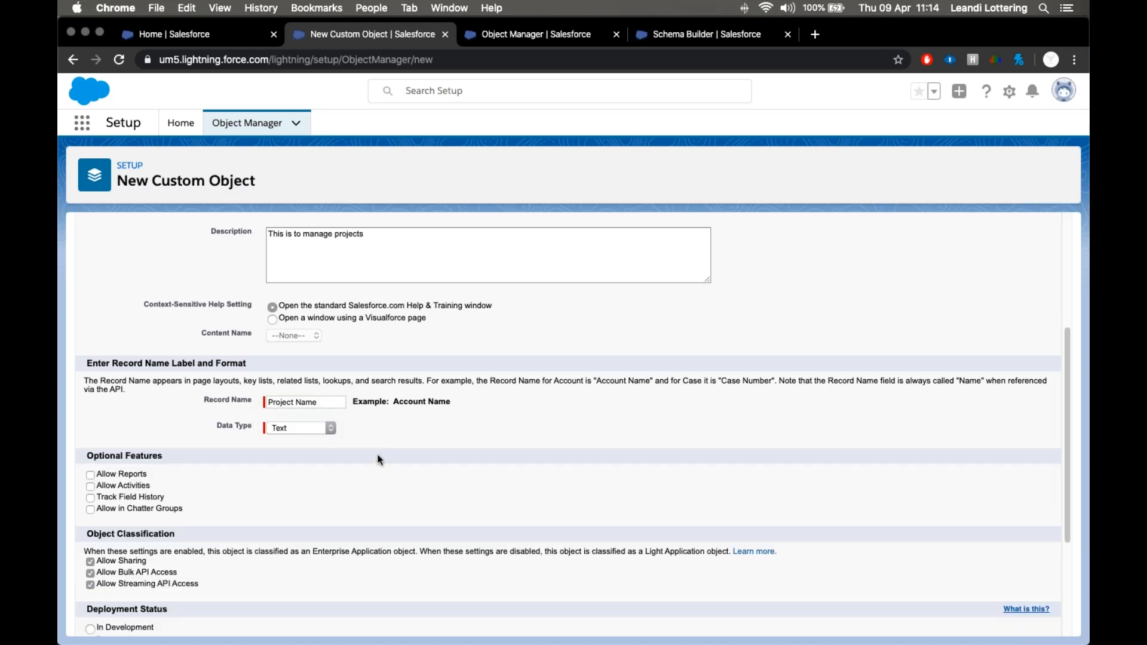
# Enable the optional features Allow Reports, Allow Activities, Track Field History and Allow in Chatter Groups
pyautogui.scroll(-2, 371, 455)
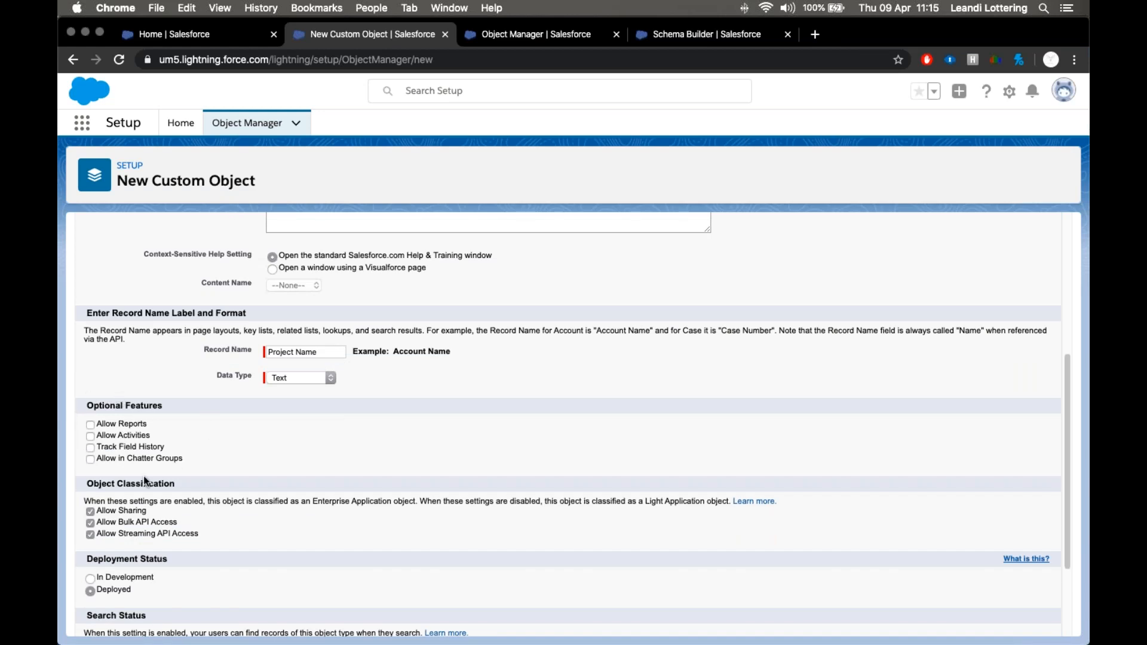
pyautogui.click(89, 437)
pyautogui.click(90, 459)
# Allow search, enable launching the New Custom Tab Wizard after saving, and save the custom object
pyautogui.scroll(-2, 286, 468)
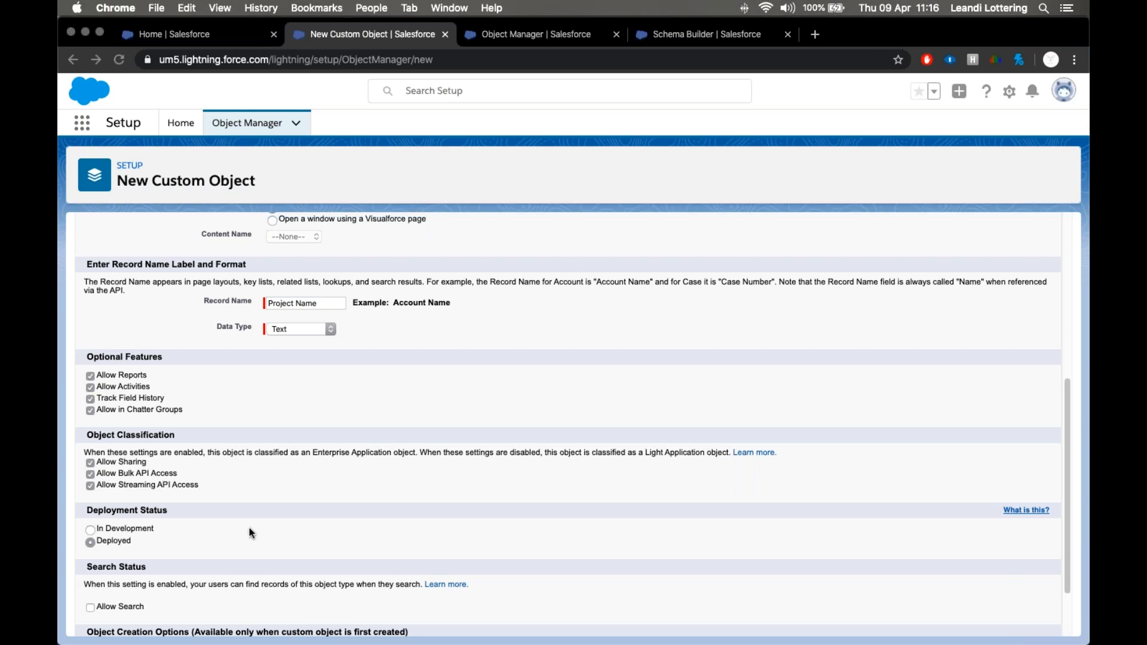
pyautogui.scroll(-3, 250, 526)
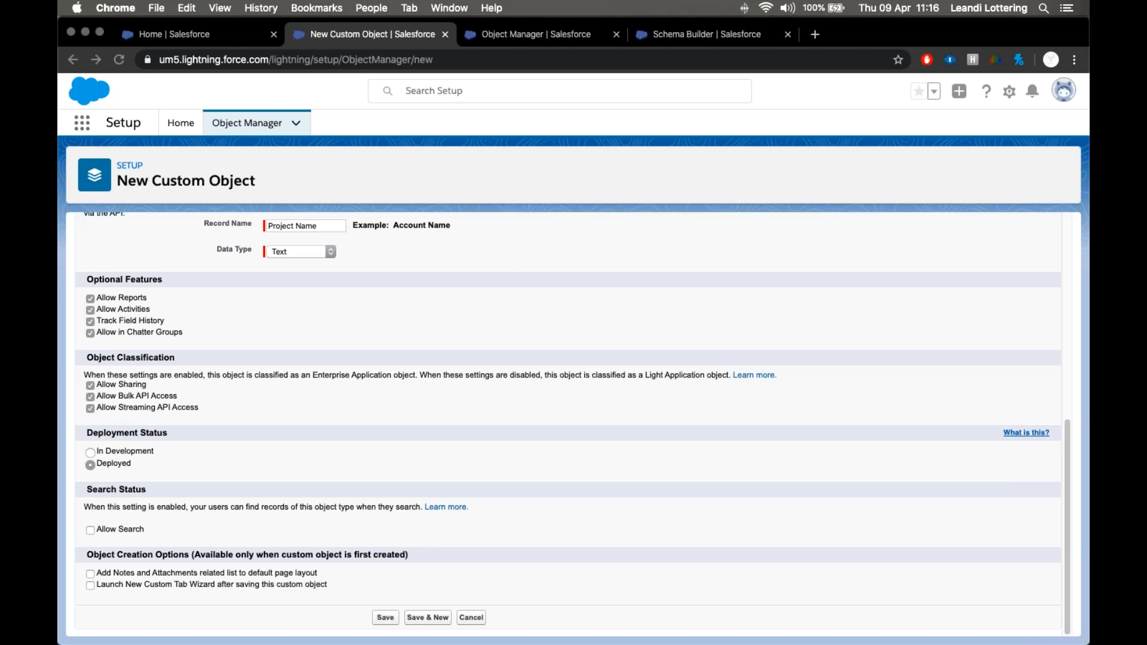
pyautogui.click(97, 531)
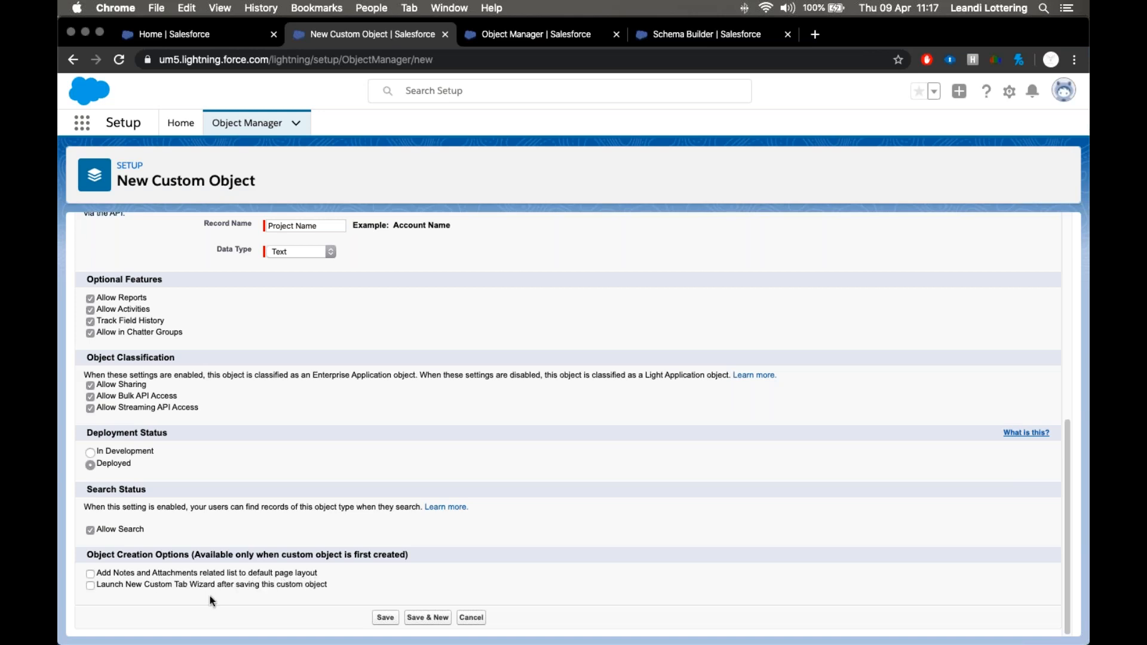
pyautogui.click(90, 586)
pyautogui.click(384, 619)
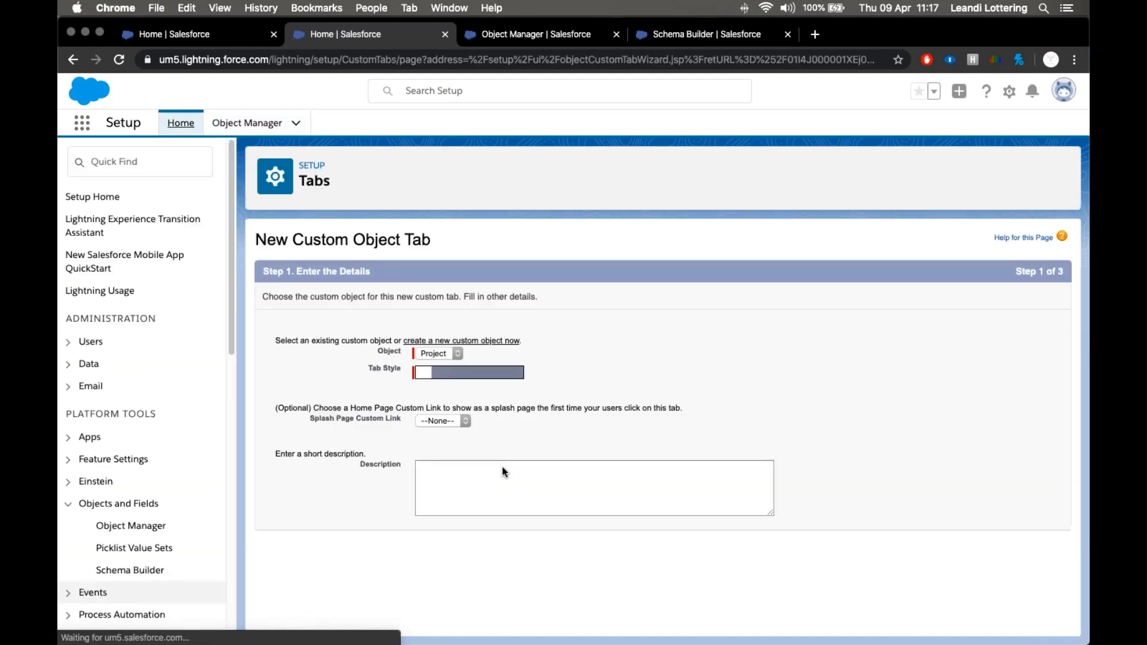
# Choose the Books tab style for the Project object's new tab and proceed to the profile settings
pyautogui.click(501, 468)
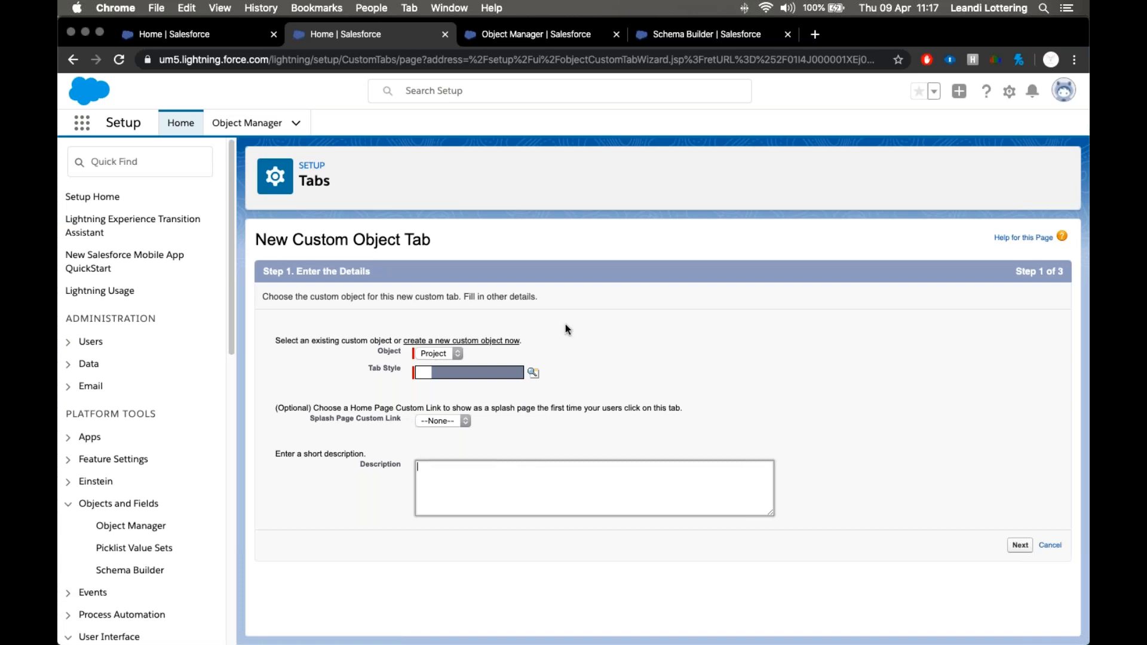
pyautogui.click(533, 373)
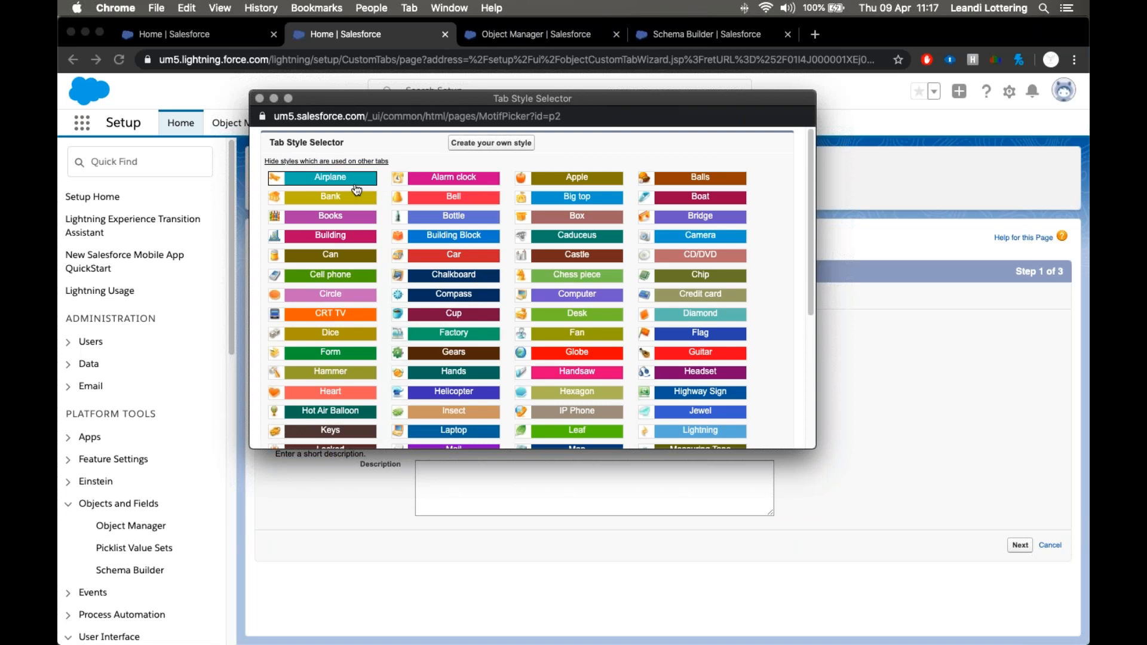
pyautogui.click(325, 216)
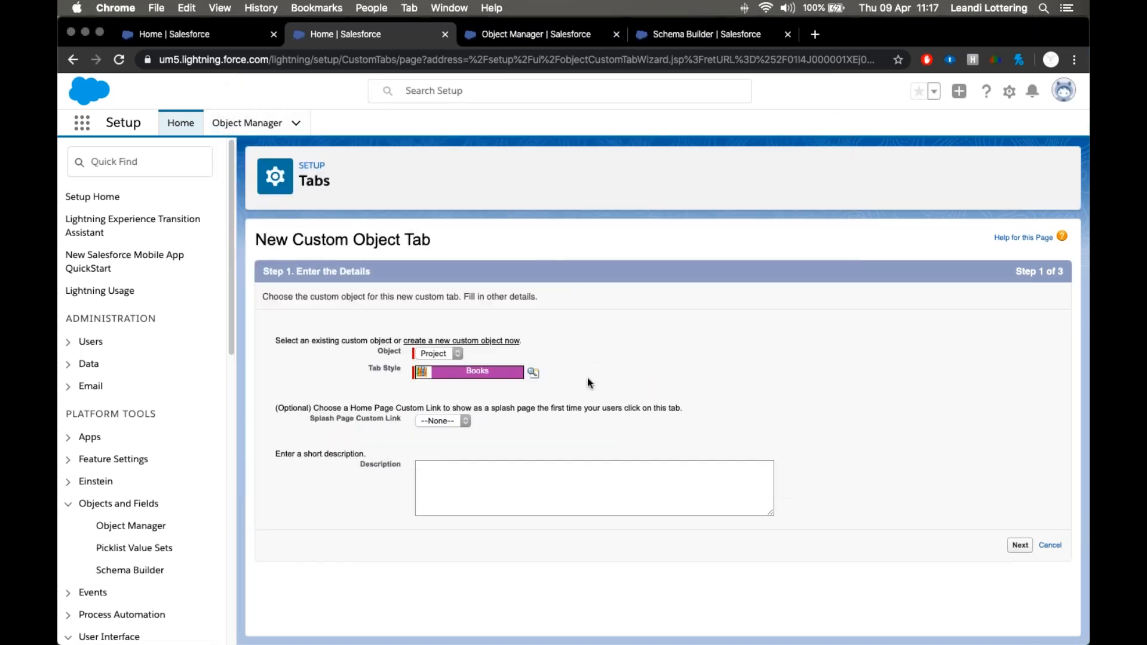
pyautogui.click(1020, 545)
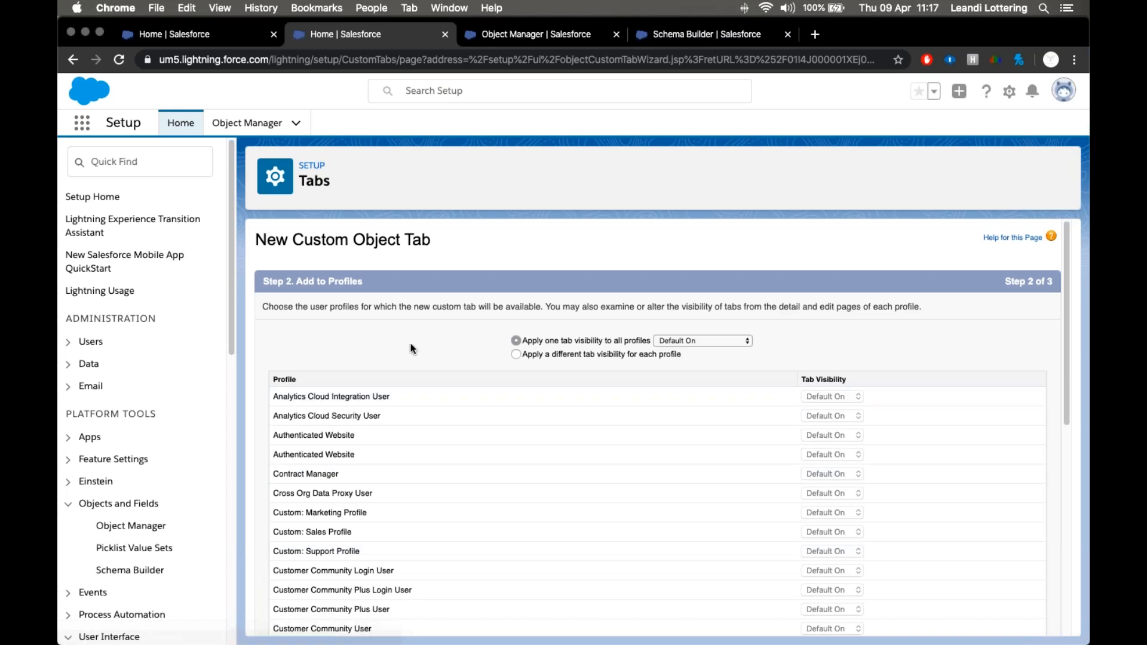
# Review the profile list, keep tab visibility at Default On for all profiles, and proceed to the custom apps
pyautogui.scroll(-1, 946, 420)
pyautogui.scroll(-10, 946, 418)
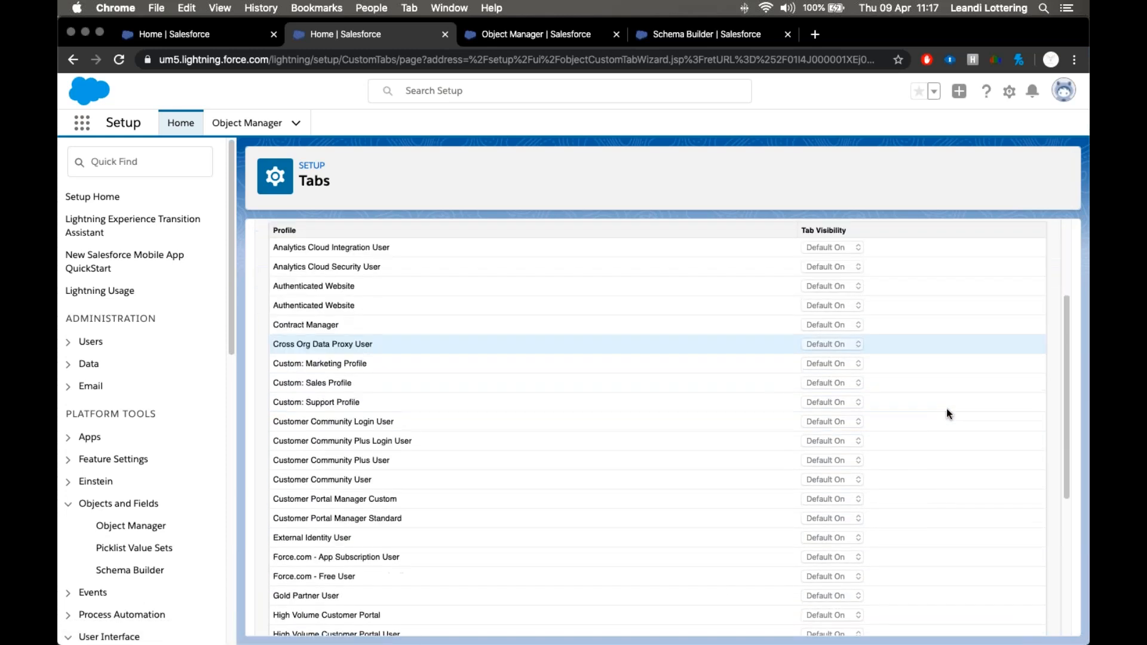
pyautogui.scroll(5, 946, 412)
pyautogui.scroll(7, 946, 414)
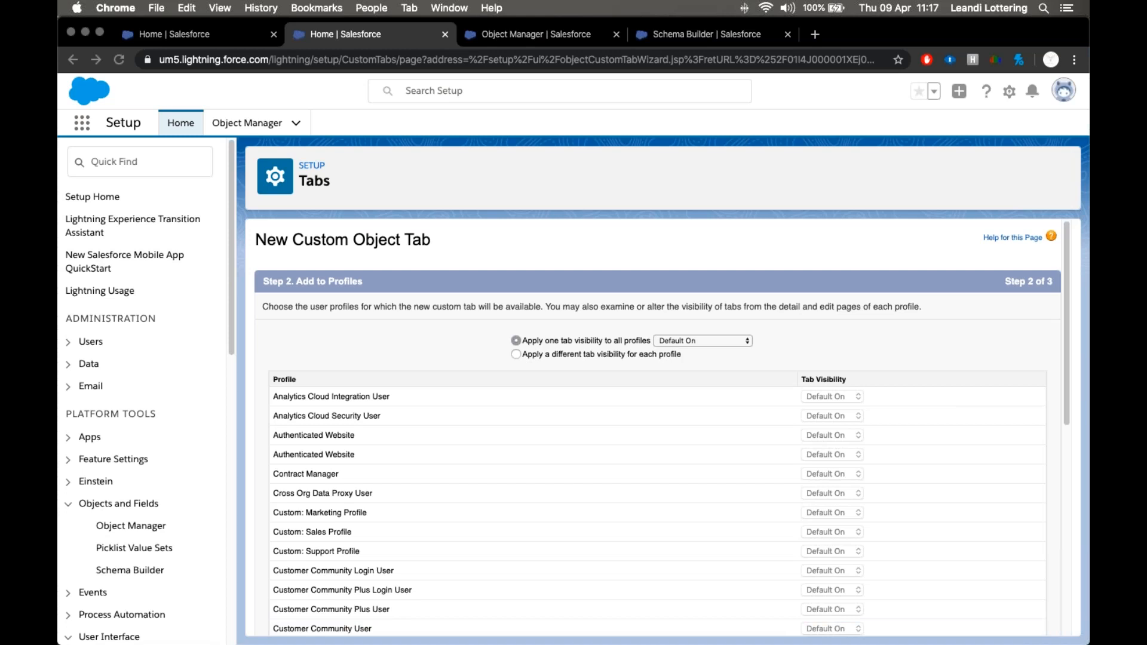
pyautogui.click(501, 339)
pyautogui.scroll(-5, 914, 359)
pyautogui.scroll(5, 902, 358)
pyautogui.scroll(-10, 892, 349)
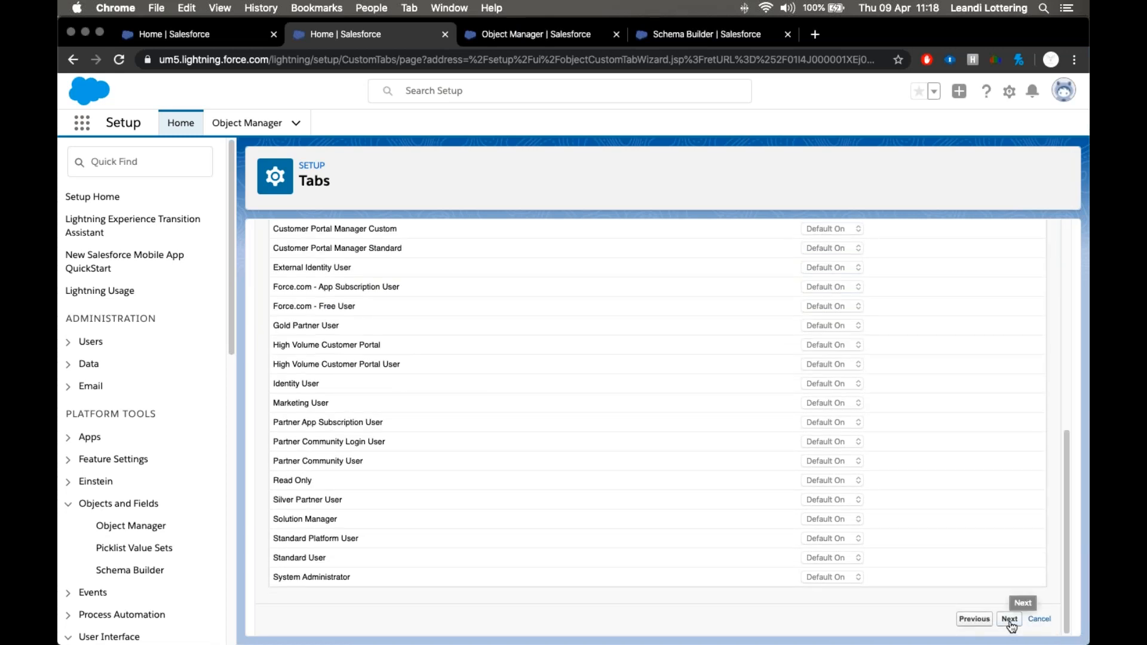
pyautogui.click(1010, 619)
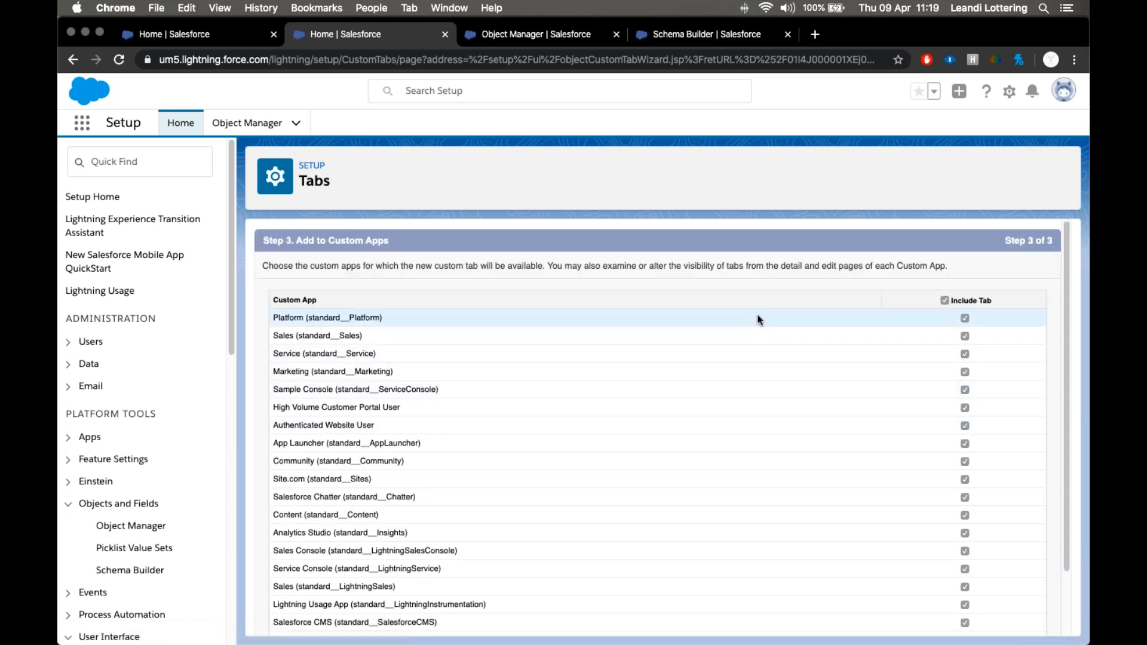
# Keep the new tab included in all custom apps and save the tab
pyautogui.scroll(-1, 757, 320)
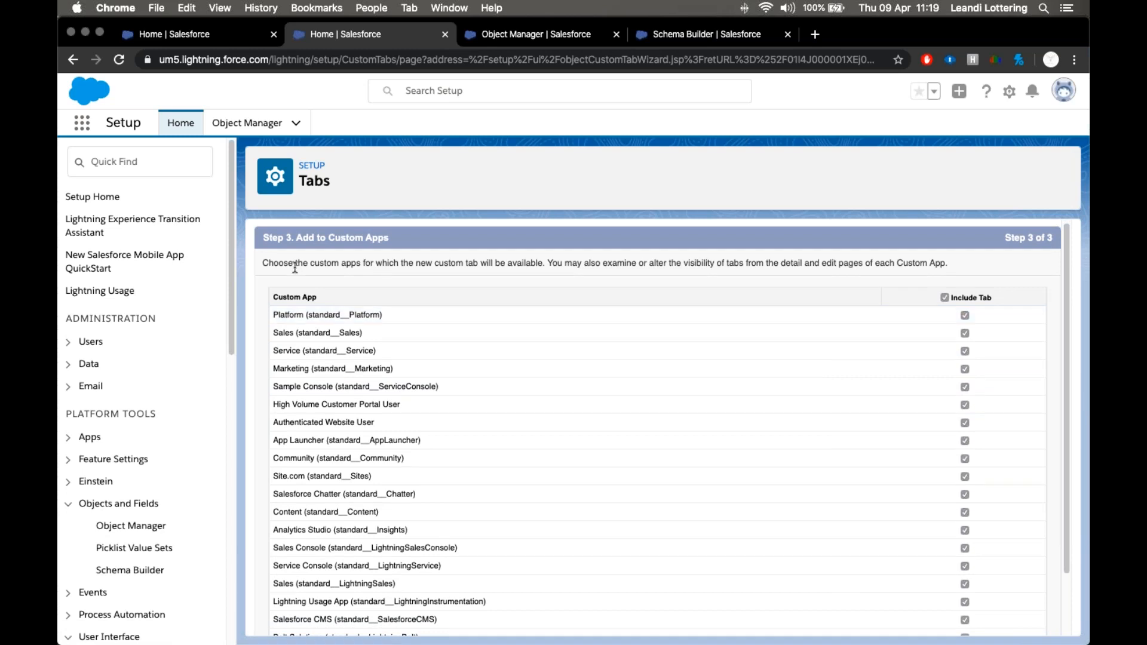
pyautogui.moveTo(269, 263); pyautogui.dragTo(697, 267)
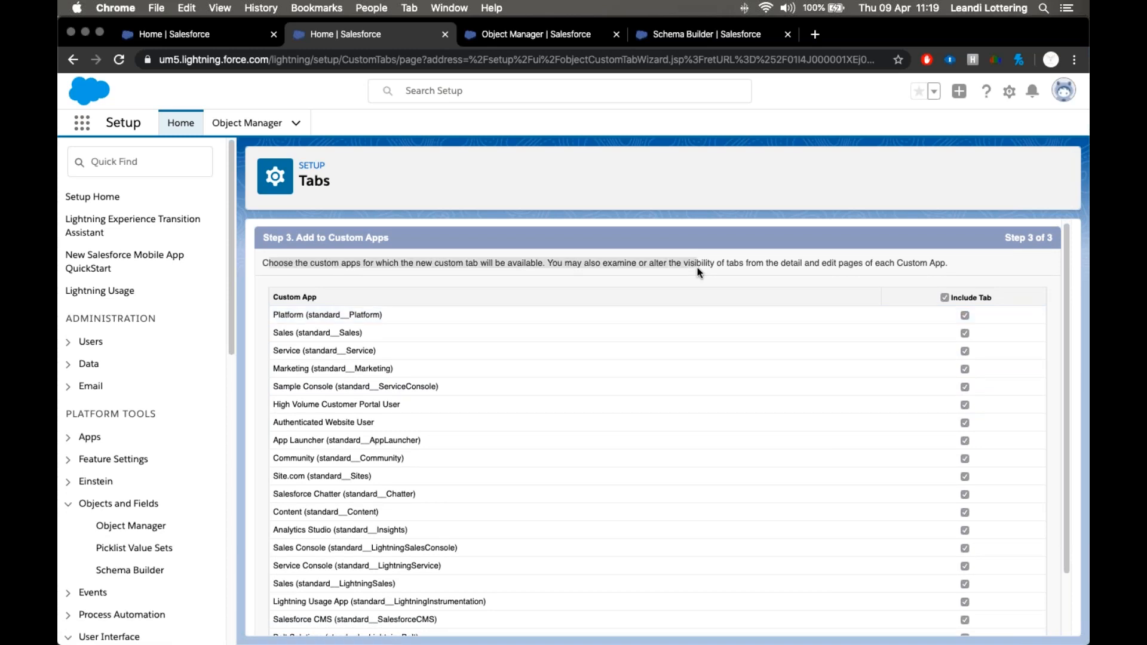
pyautogui.click(698, 267)
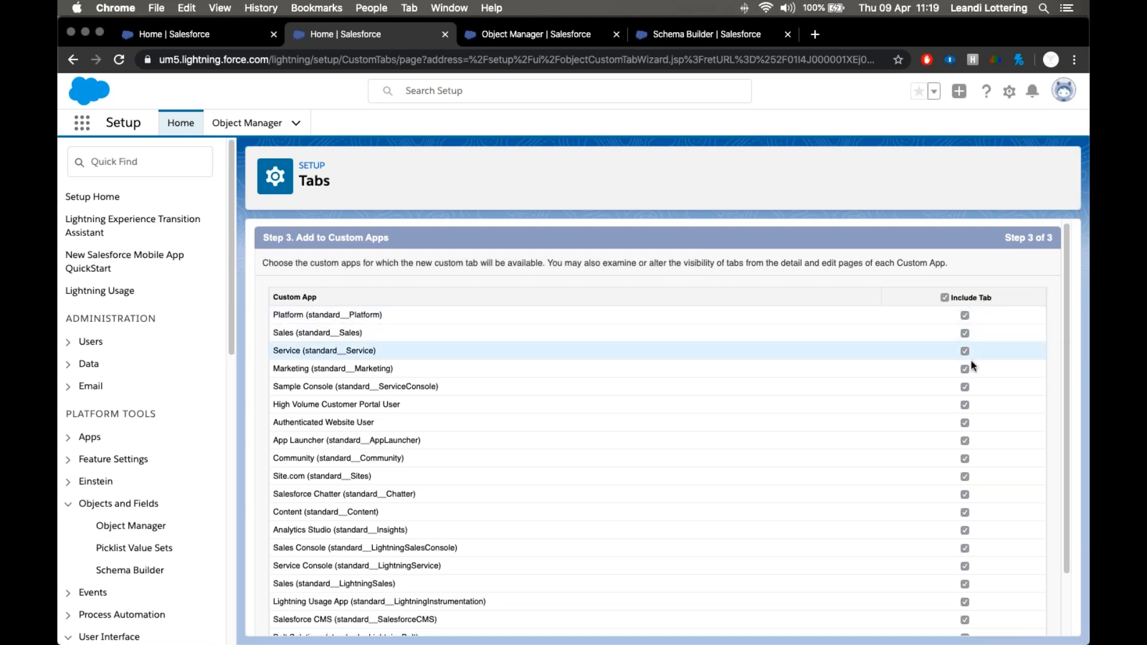
pyautogui.scroll(-2, 970, 360)
pyautogui.scroll(-2, 973, 371)
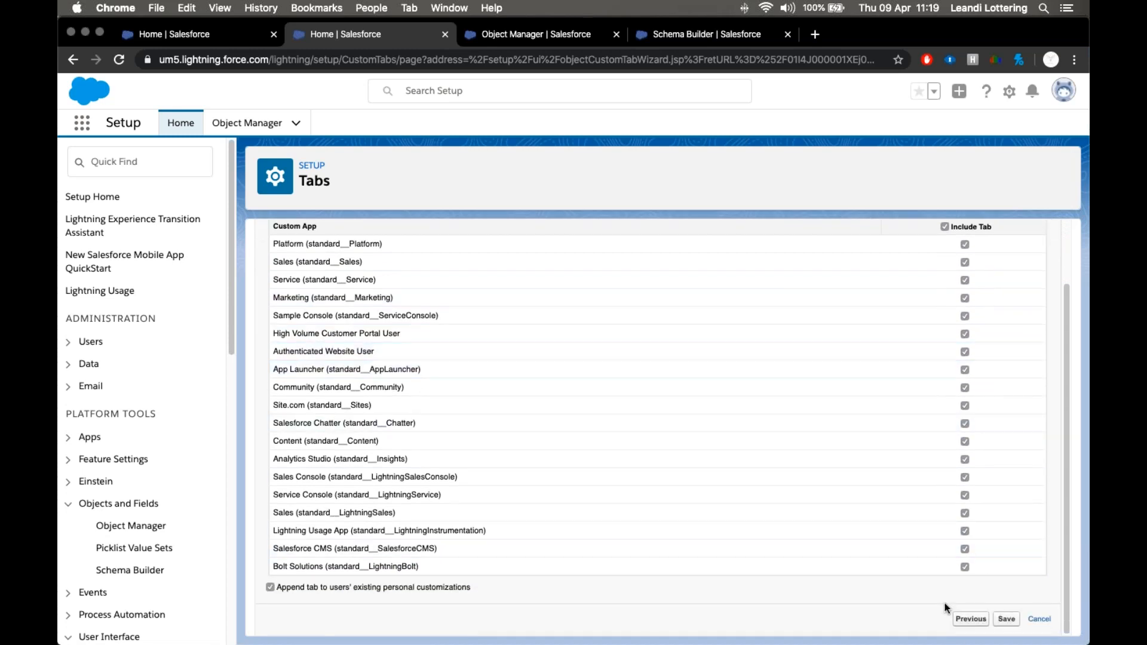
pyautogui.click(1009, 621)
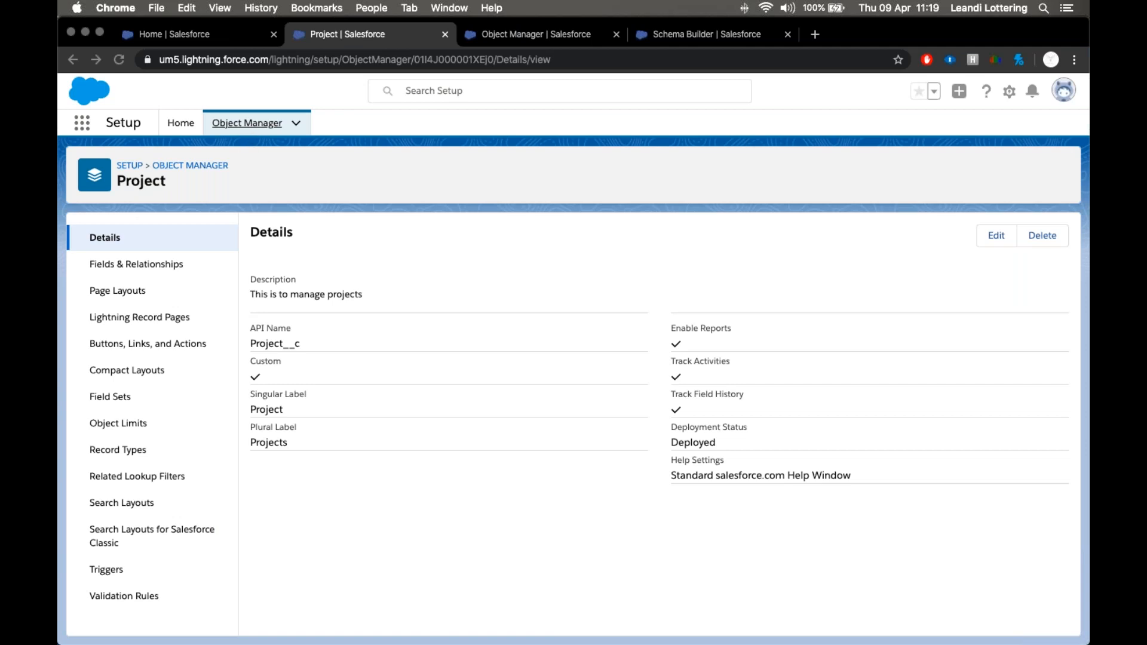
# Open the Project object's Fields & Relationships and start a new custom field
pyautogui.moveTo(251, 343); pyautogui.dragTo(308, 349)
pyautogui.click(180, 265)
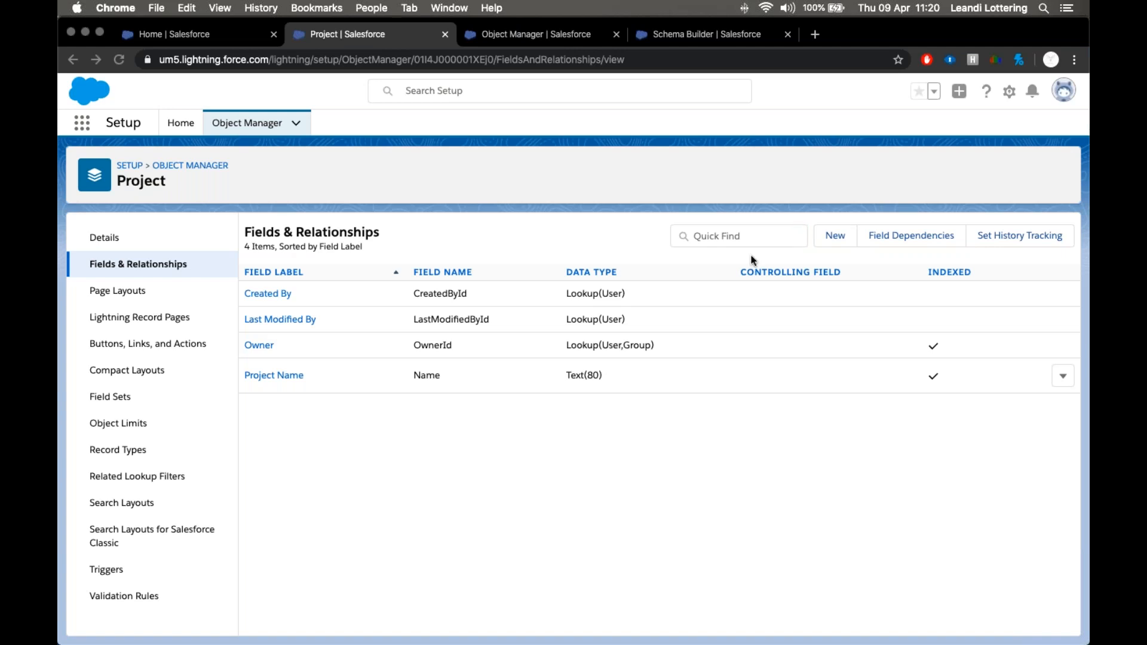
pyautogui.click(837, 235)
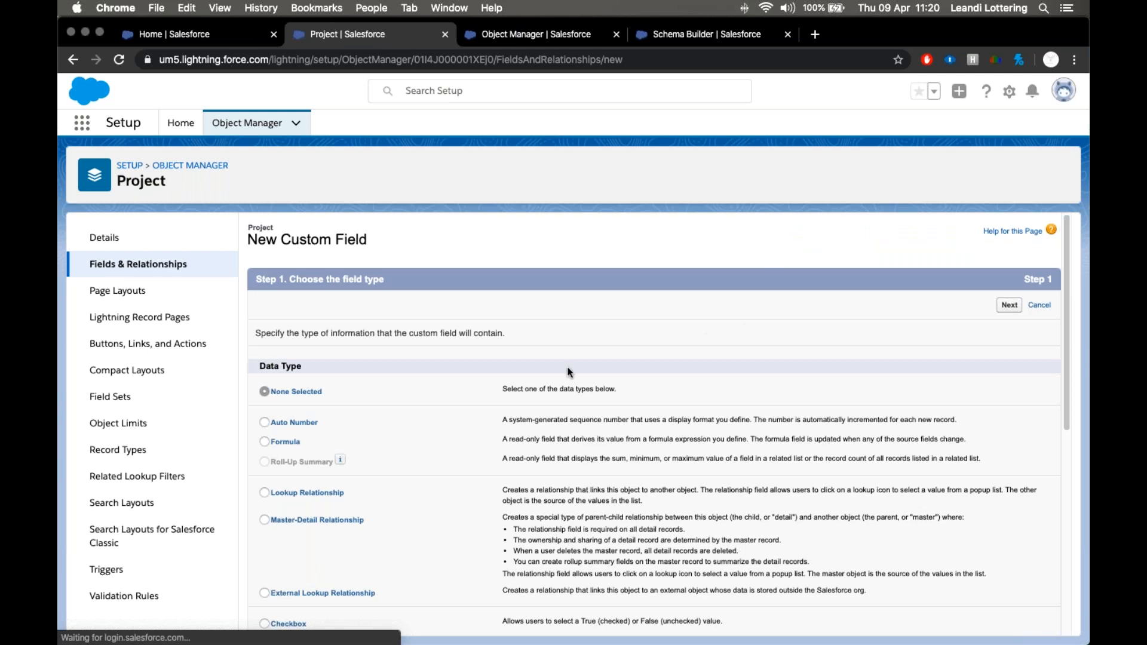
# Choose Date as the new custom field's data type and proceed to the field details
pyautogui.scroll(-5, 402, 409)
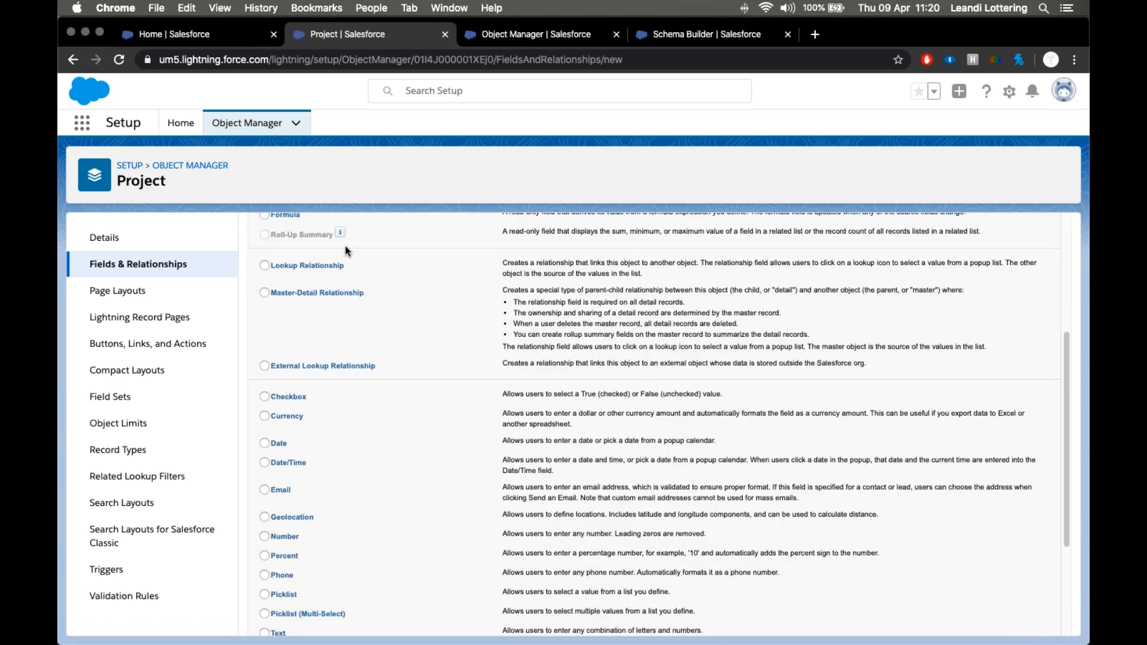
pyautogui.scroll(5, 345, 252)
pyautogui.scroll(-1, 344, 252)
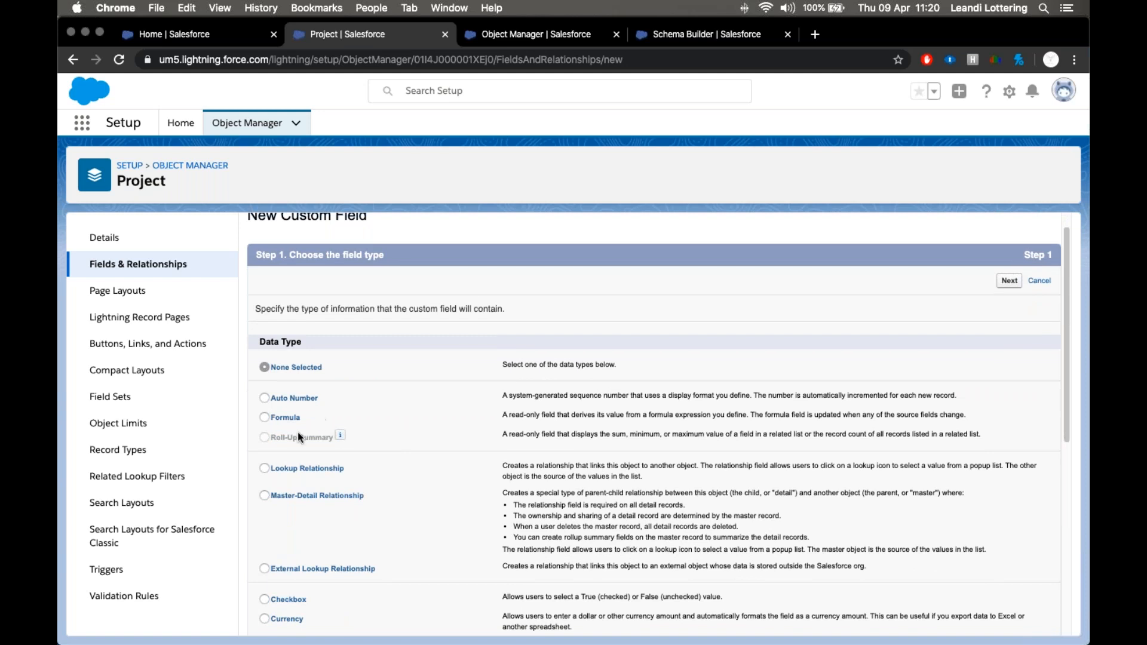
pyautogui.scroll(-2, 433, 457)
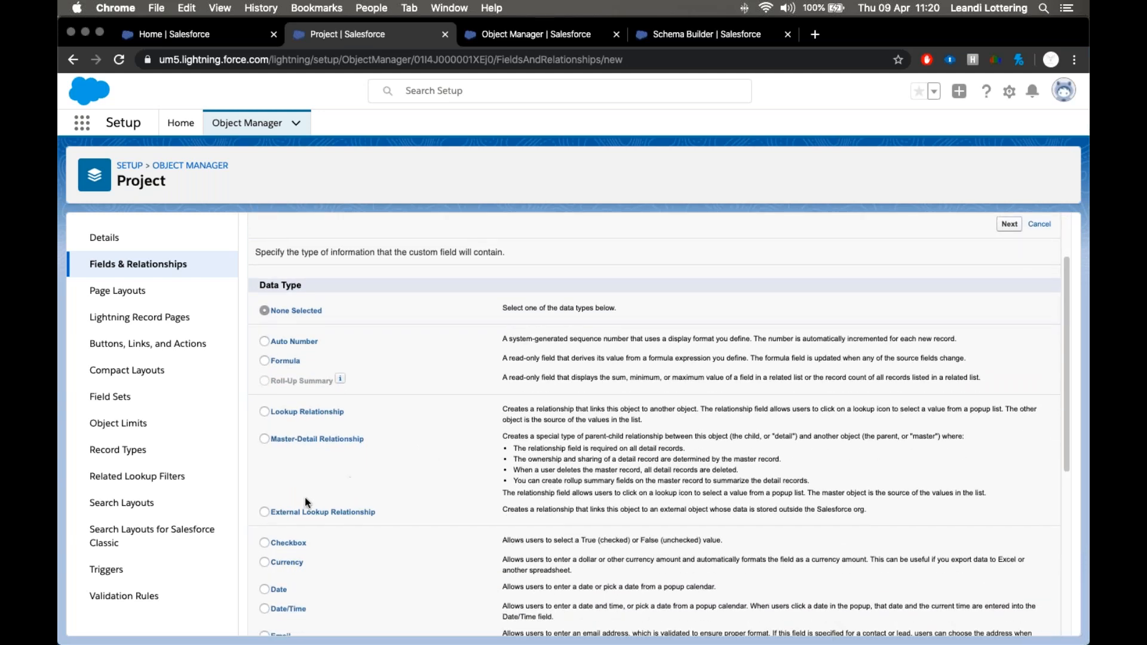
pyautogui.click(264, 591)
pyautogui.scroll(-2, 454, 465)
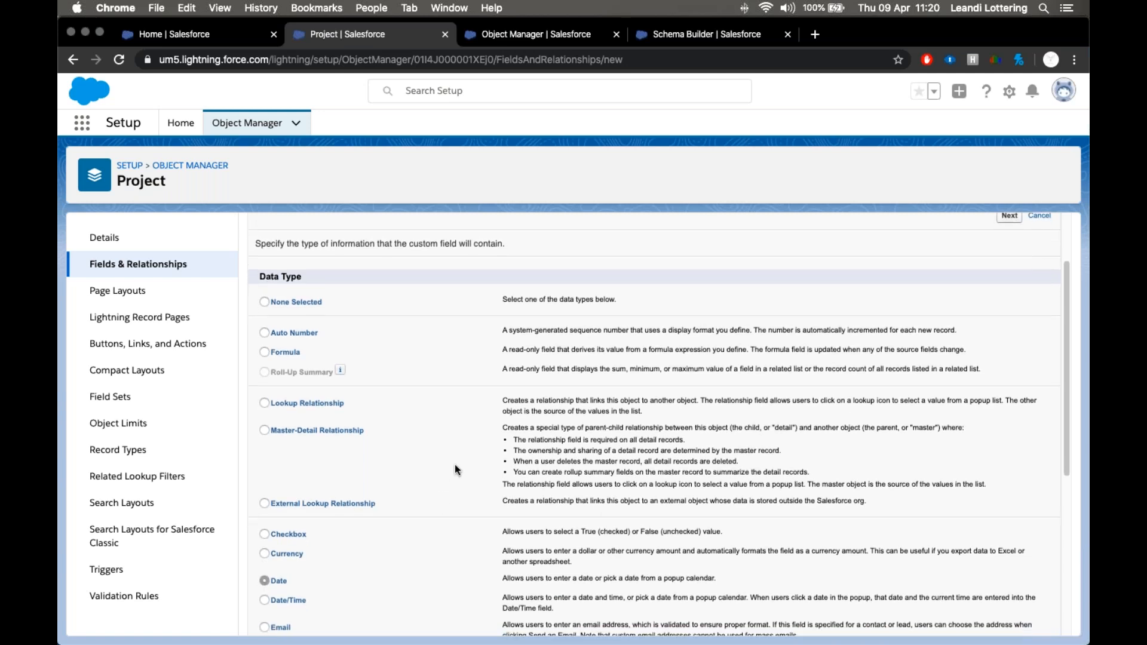
pyautogui.scroll(-3, 454, 464)
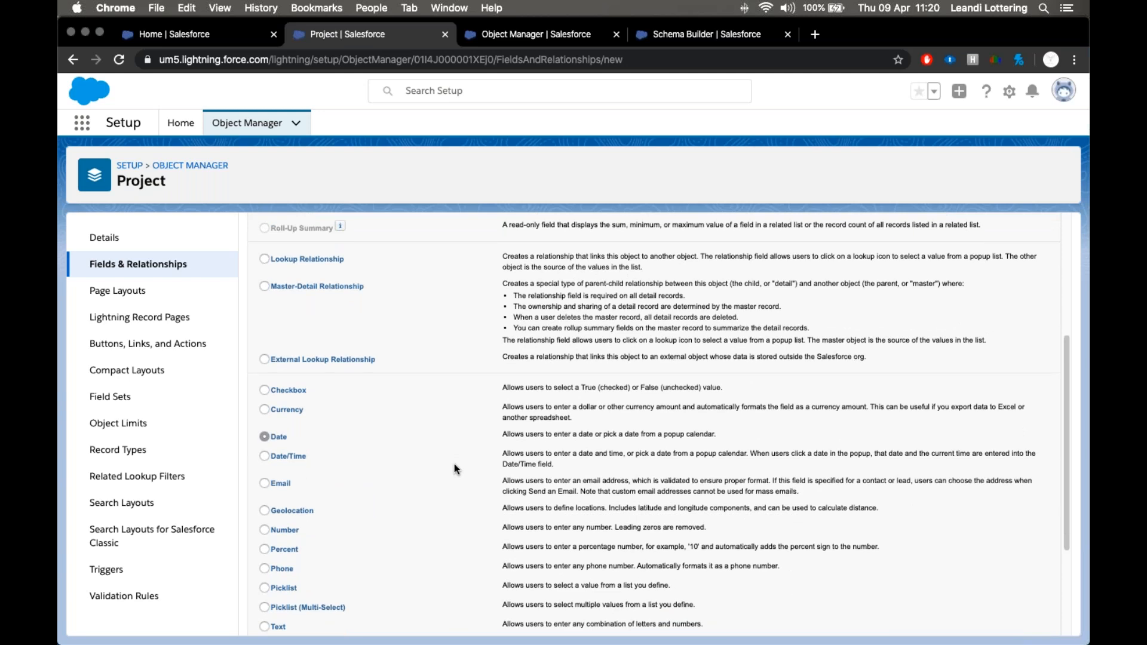
pyautogui.scroll(3, 454, 469)
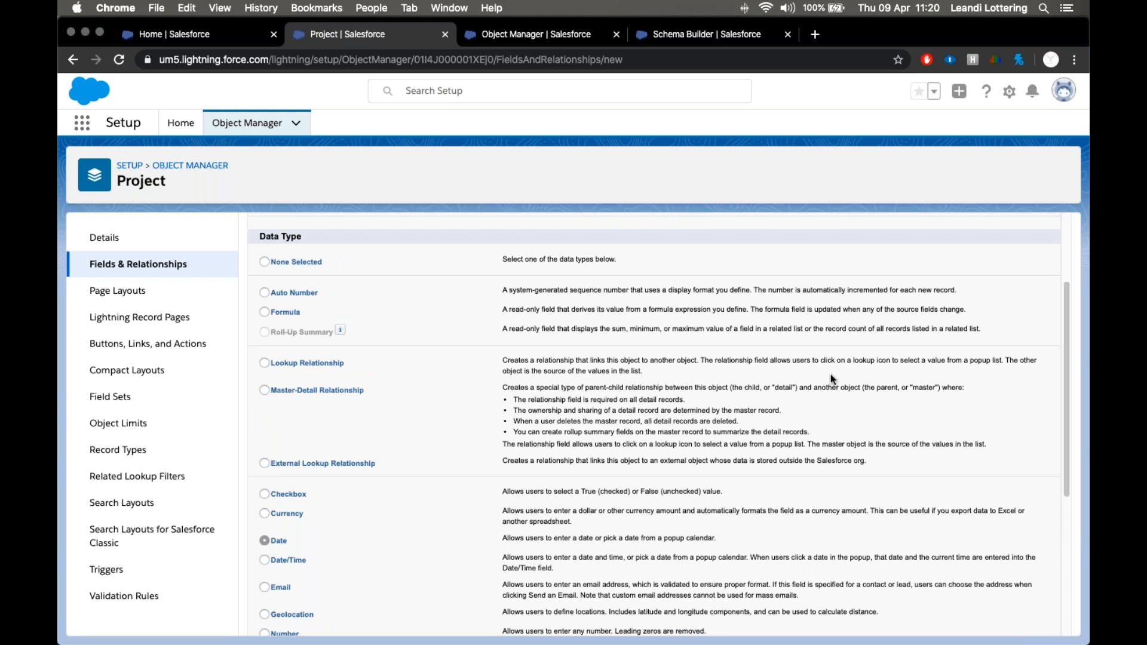
pyautogui.scroll(3, 831, 374)
pyautogui.click(1015, 305)
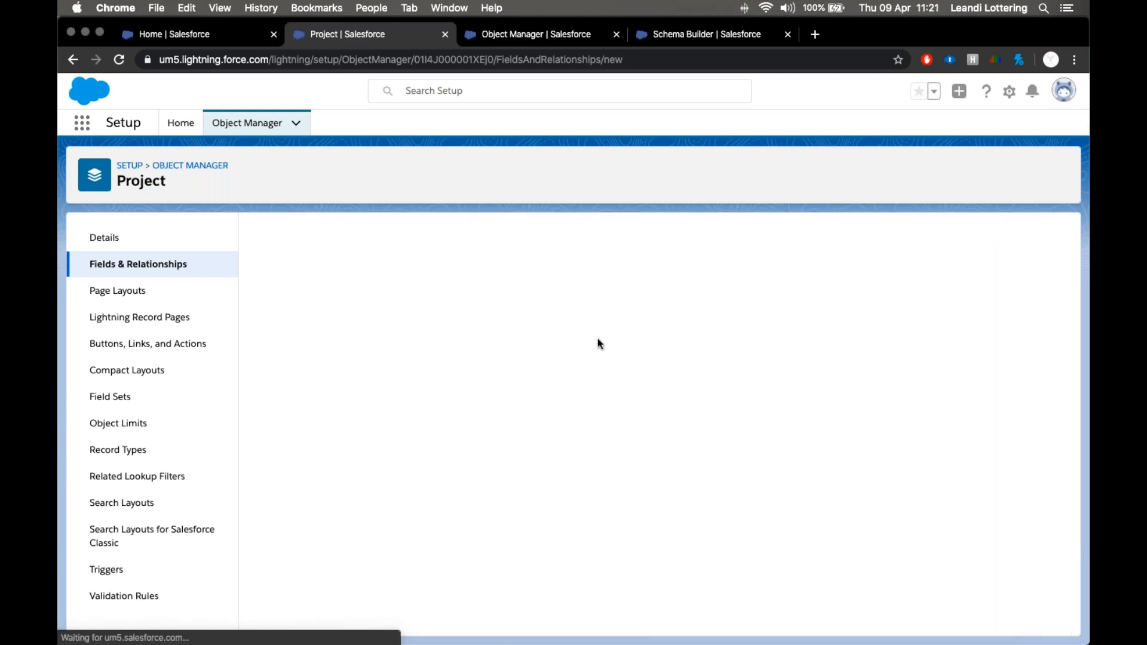
# Set the new date field's label to Start Date and let the field name fill in from it
pyautogui.click(449, 334)
pyautogui.write('Start Date')
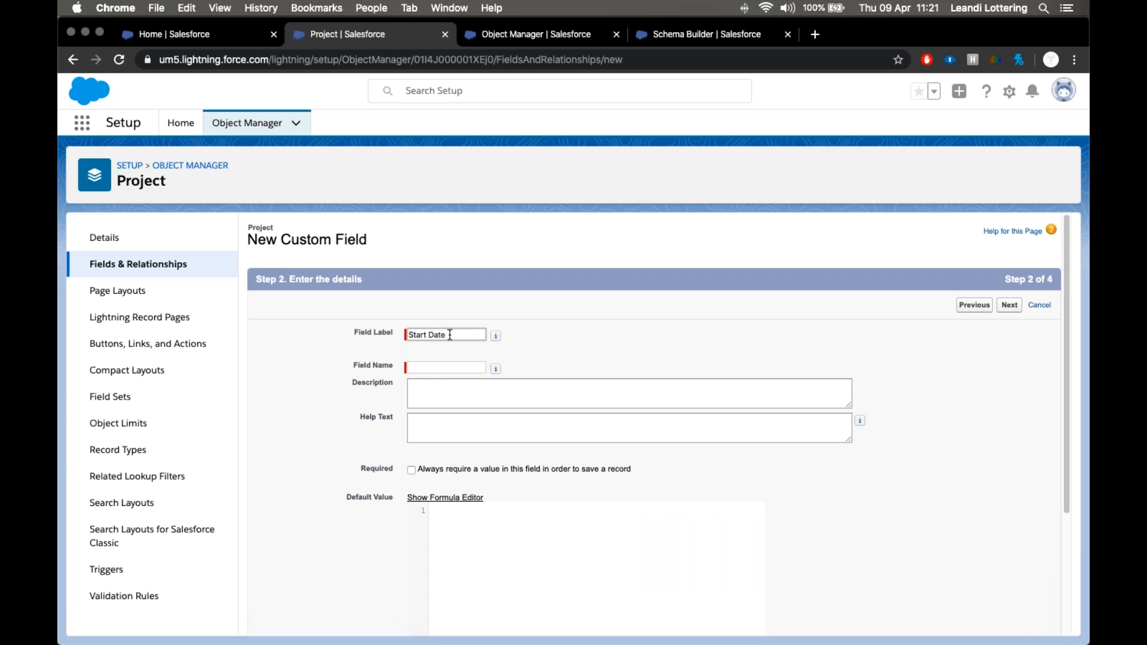
pyautogui.press('Tab')
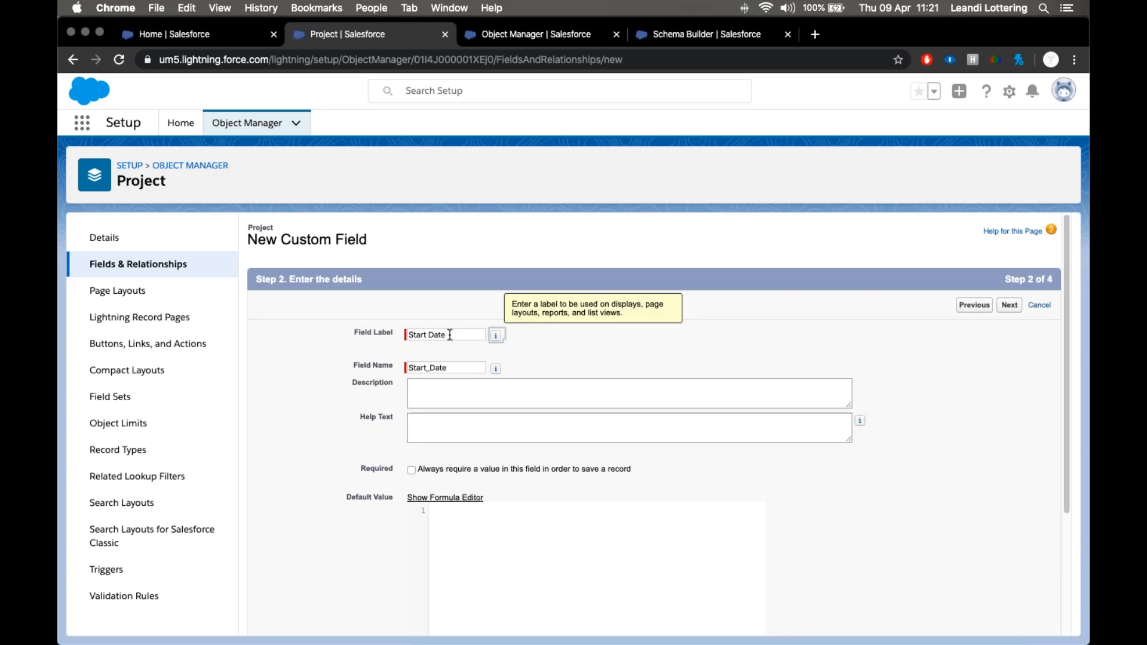
pyautogui.press('Tab')
pyautogui.write('This i')
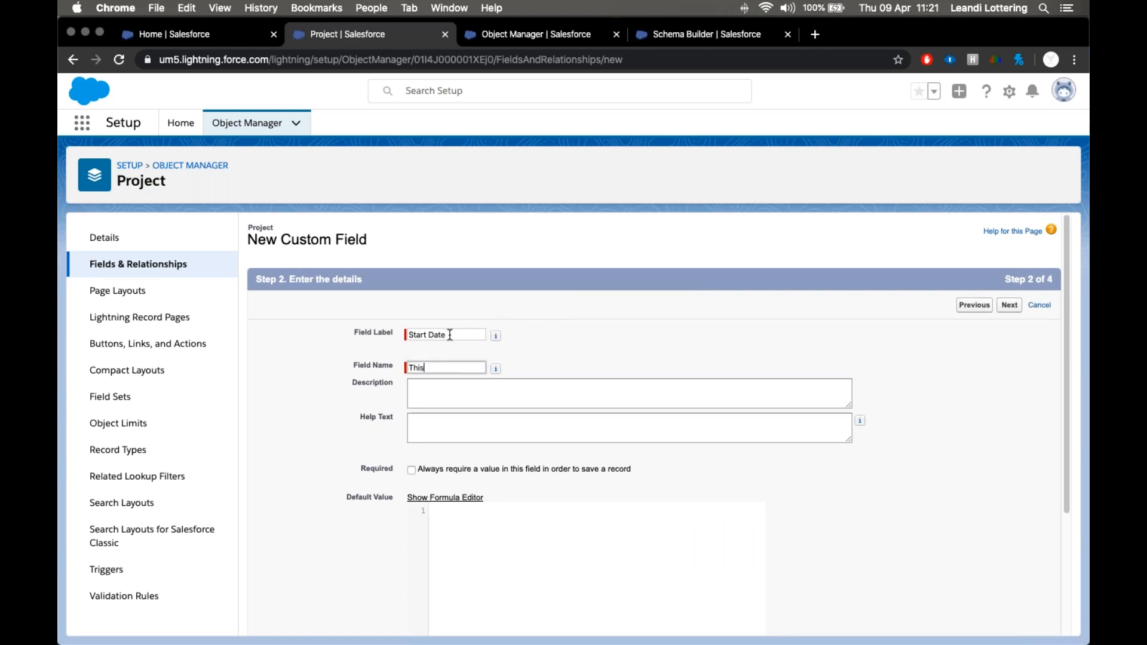
pyautogui.press('BackSpace')
pyautogui.press('BackSpace')
pyautogui.press('BackSpace')
pyautogui.press('BackSpace')
pyautogui.press('BackSpace')
pyautogui.press('BackSpace')
pyautogui.click(476, 333)
pyautogui.press('Tab')
# Describe the Start Date field as "This is the start date of the project"
pyautogui.click(447, 397)
pyautogui.write('This is the')
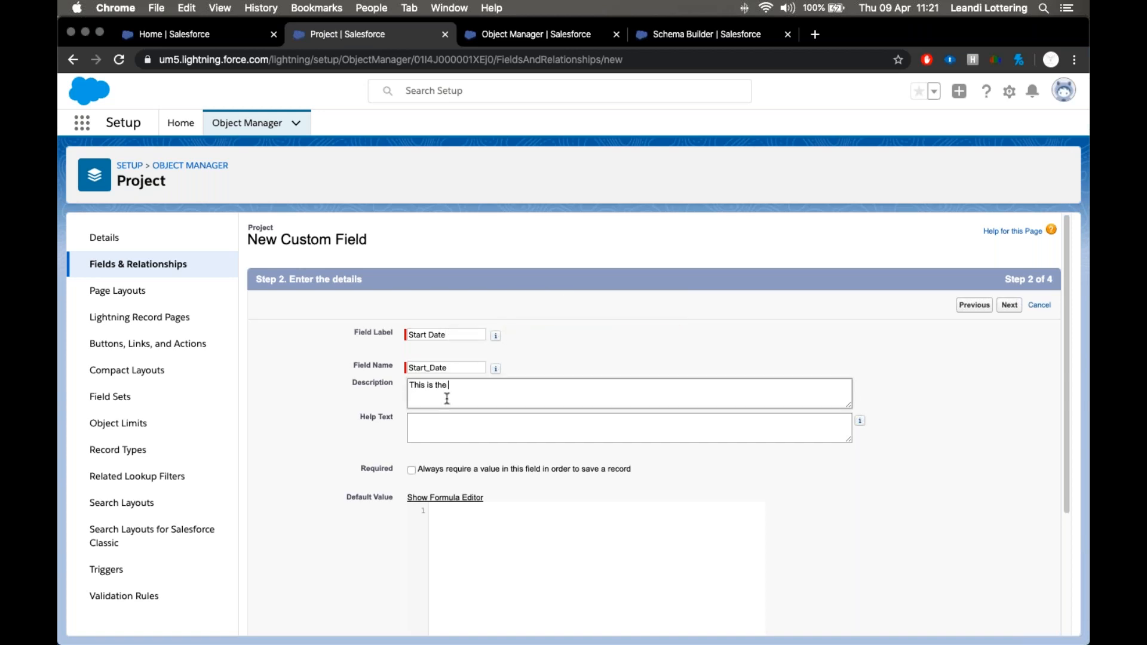
pyautogui.write(' start date of the project')
pyautogui.click(431, 366)
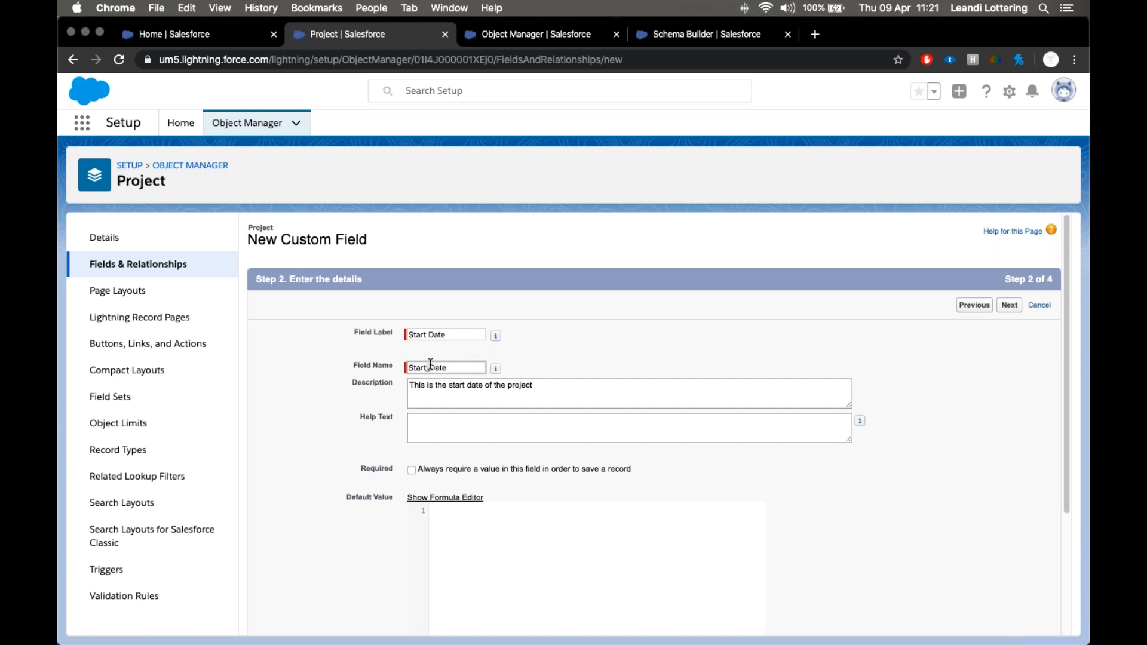
pyautogui.click(619, 361)
# Set the field's help text to "Project Start Date", correcting its spelling, and proceed to field-level security
pyautogui.click(599, 418)
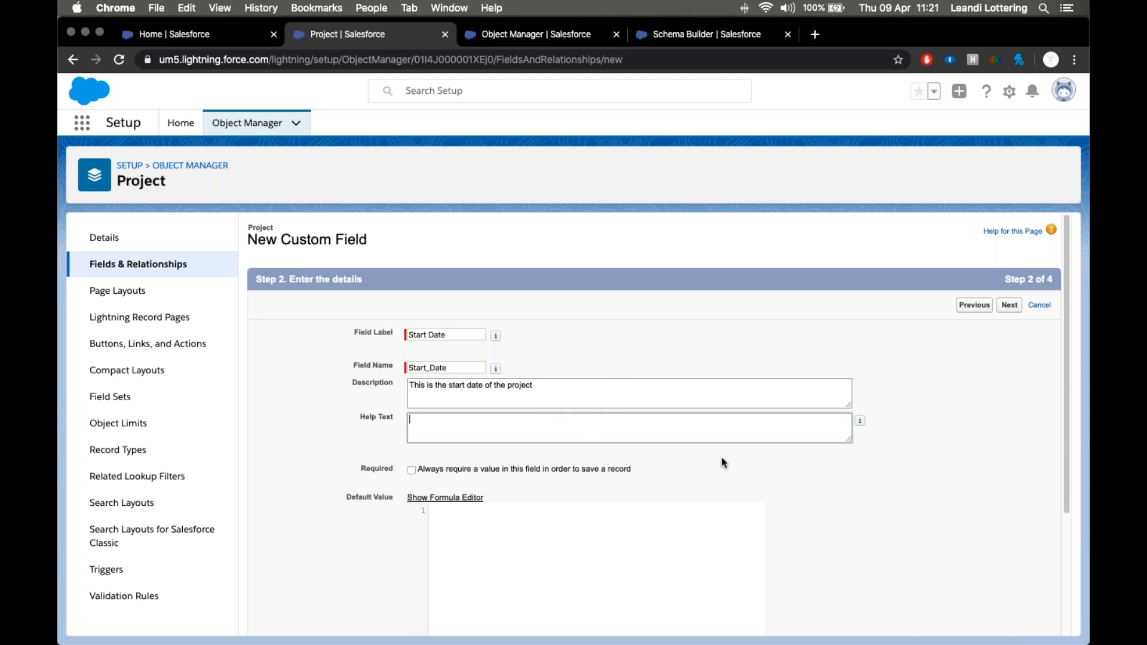
pyautogui.scroll(-2, 867, 483)
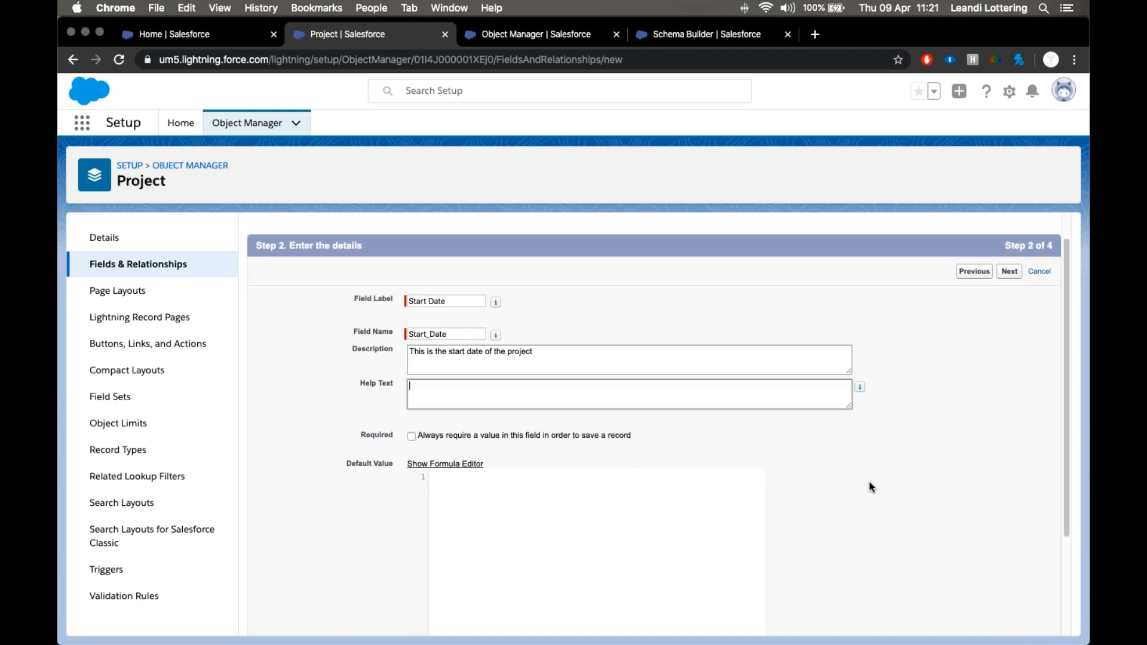
pyautogui.scroll(-3, 869, 482)
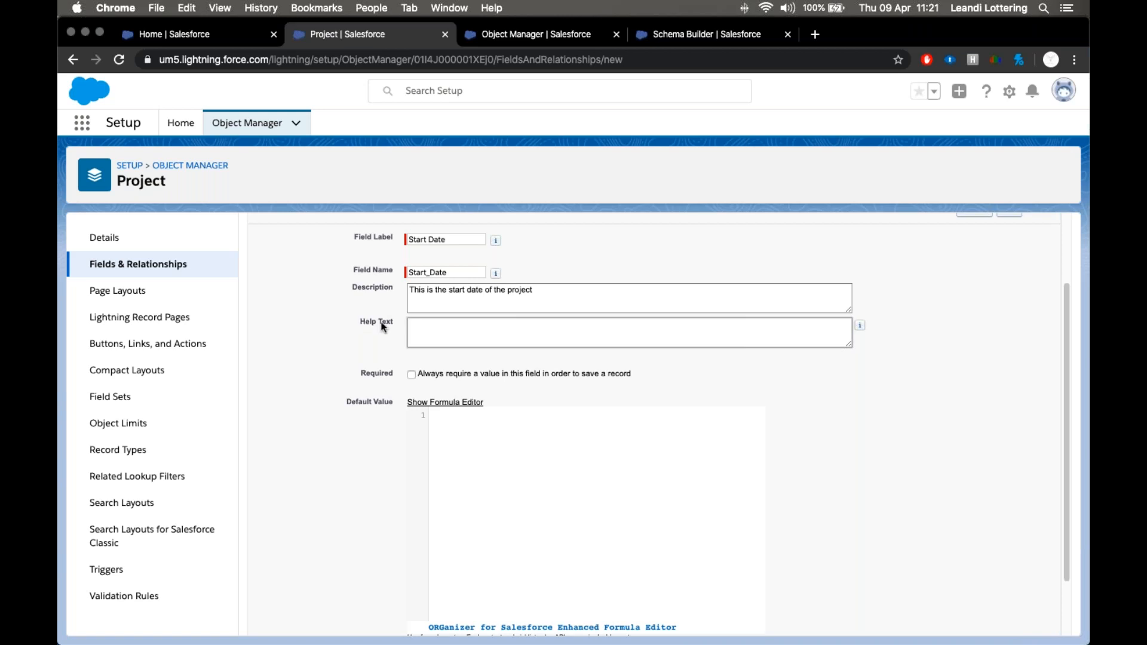
pyautogui.write('Porject Start Date')
pyautogui.rightClick(422, 326)
pyautogui.click(501, 330)
pyautogui.scroll(2, 1001, 305)
pyautogui.click(1009, 257)
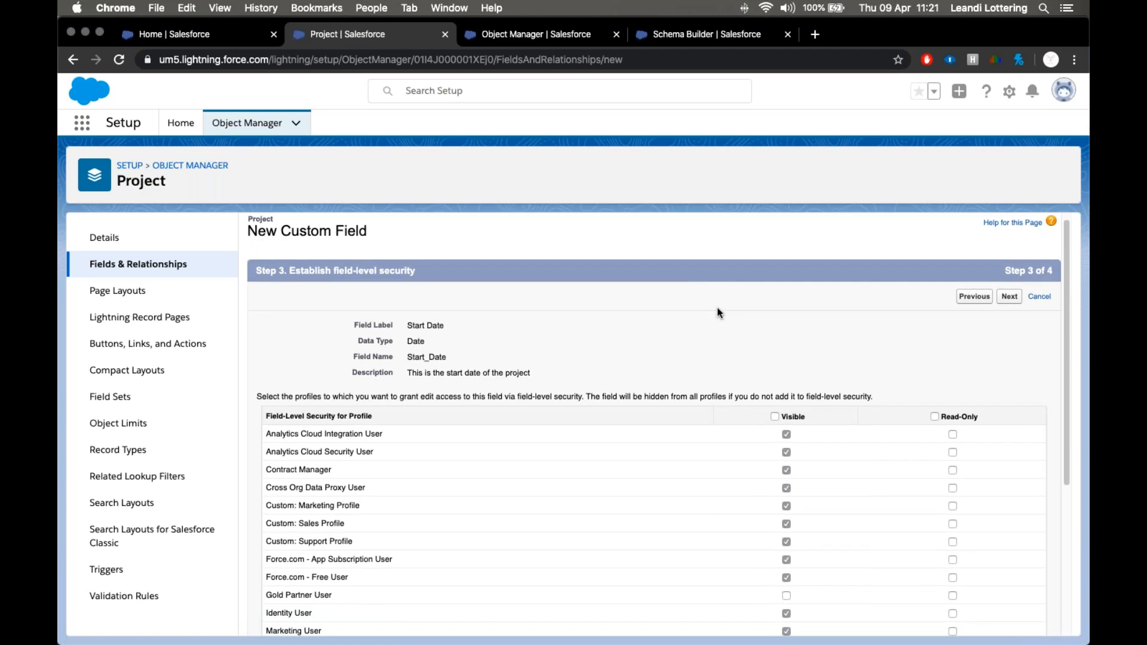
# Look through the field-level security profiles and go back to the Start Date field details
pyautogui.scroll(-3, 716, 307)
pyautogui.scroll(-2, 724, 321)
pyautogui.scroll(5, 972, 371)
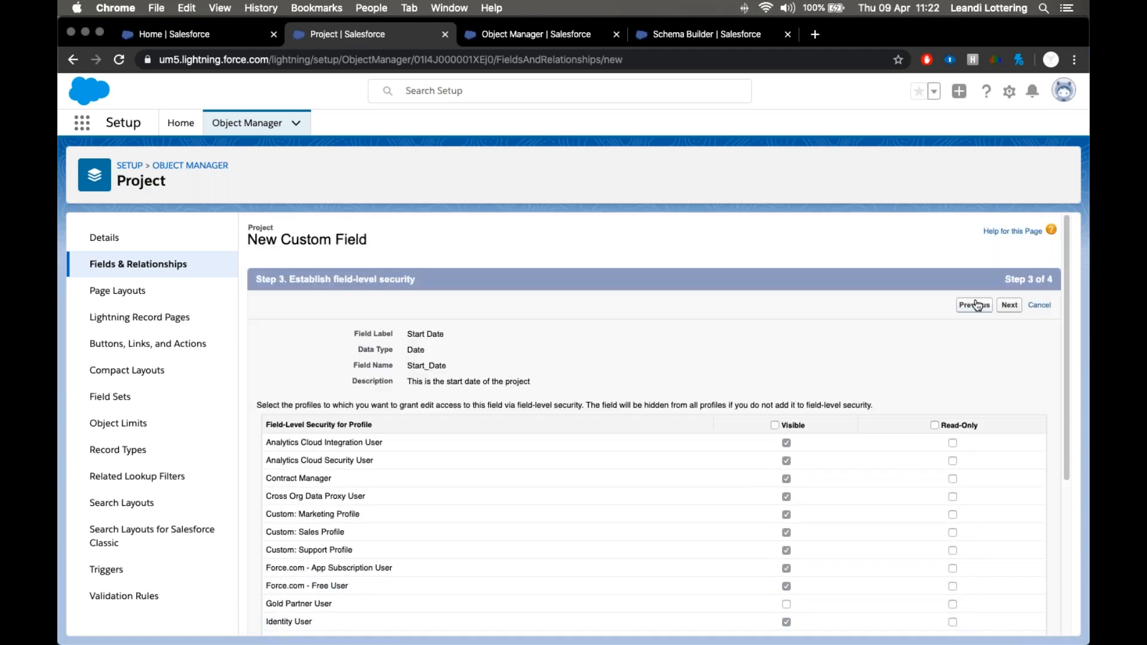
pyautogui.click(974, 302)
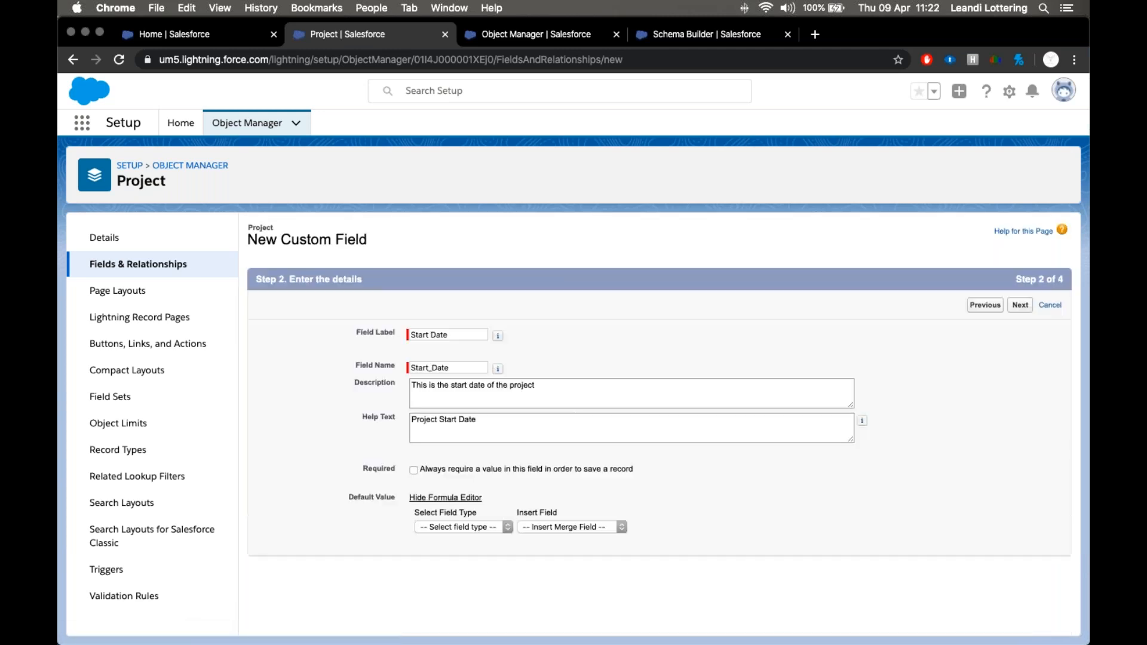
pyautogui.scroll(-1, 524, 399)
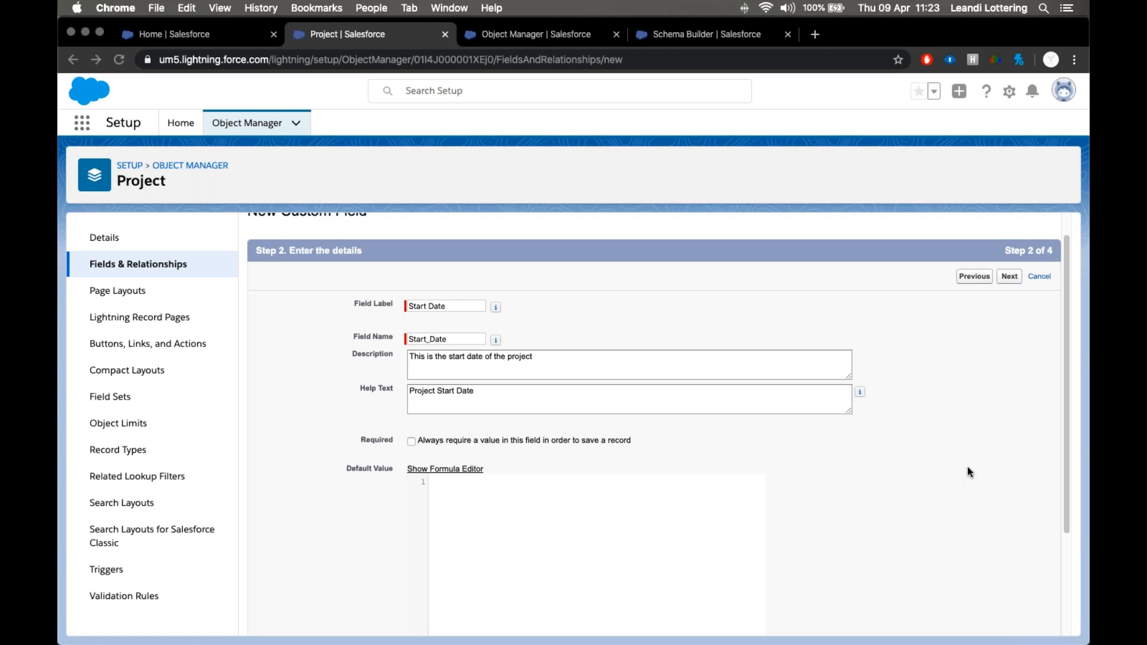
# Make the Start Date field visible to all profiles in field-level security and proceed to the page layouts
pyautogui.click(1009, 278)
pyautogui.scroll(-2, 654, 418)
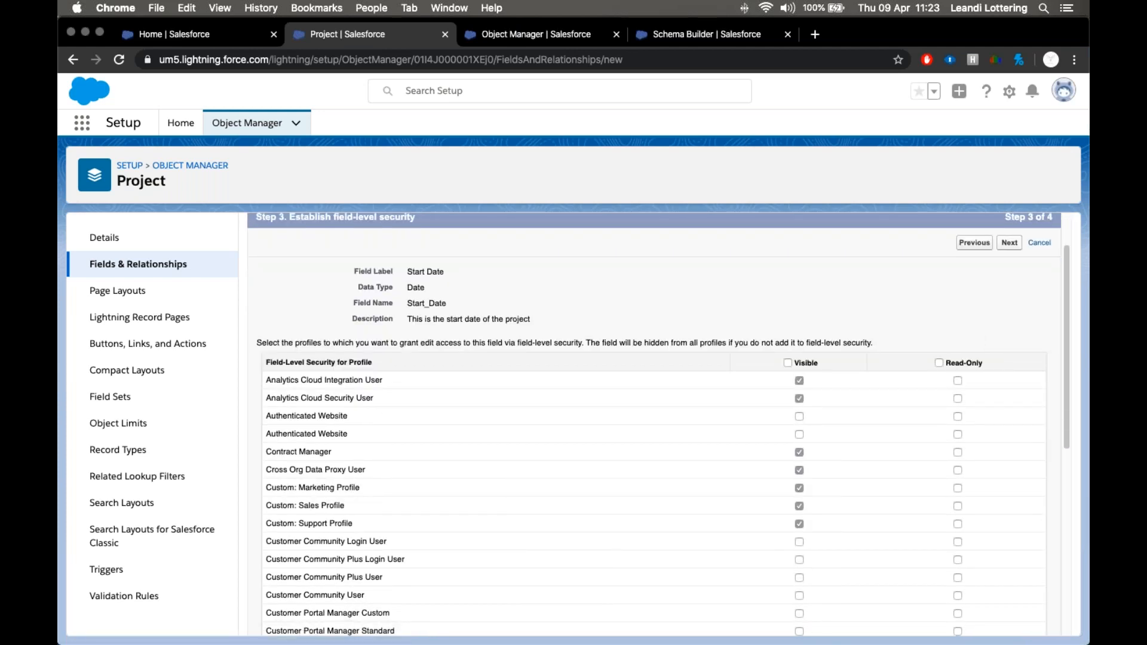
pyautogui.scroll(-1, 633, 638)
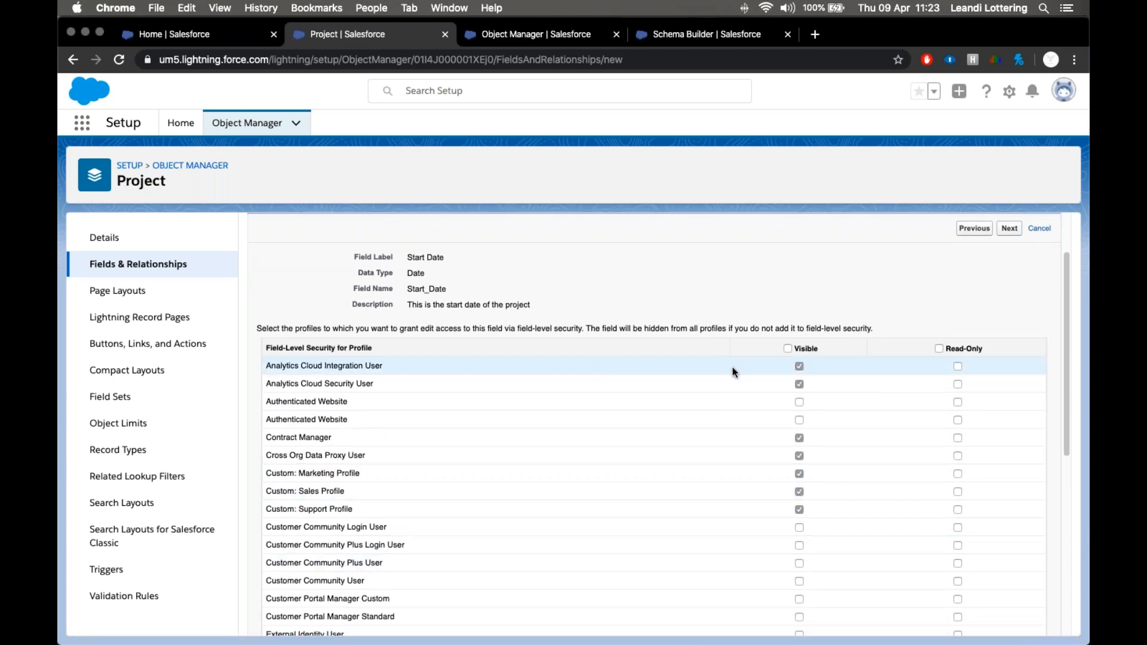
pyautogui.click(788, 349)
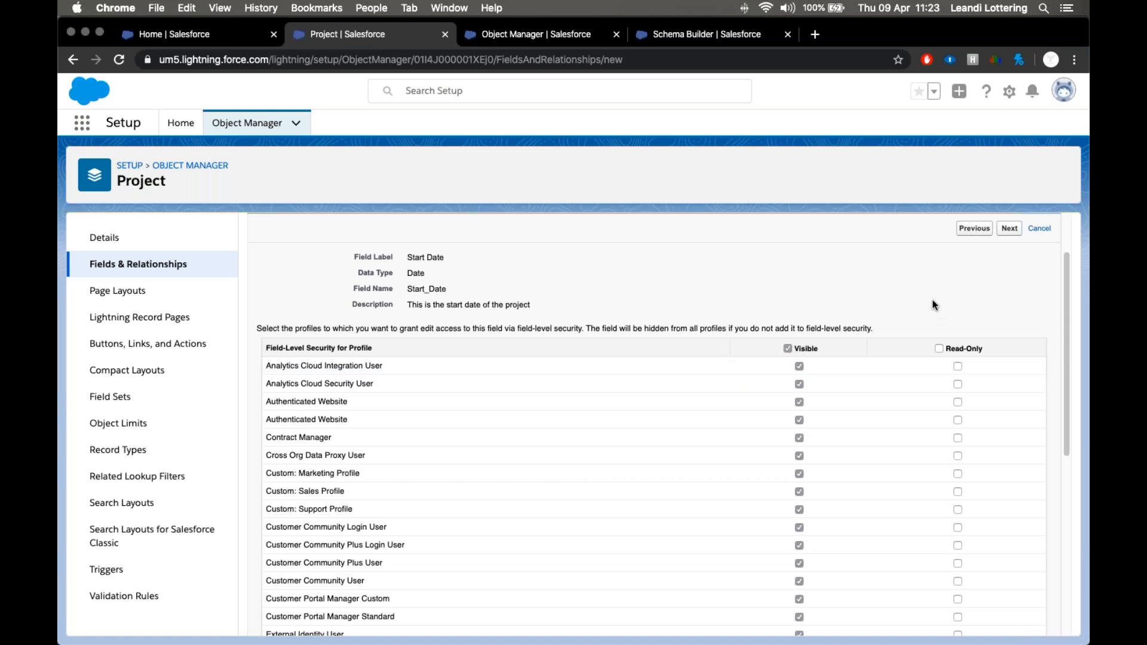
pyautogui.scroll(-1, 930, 299)
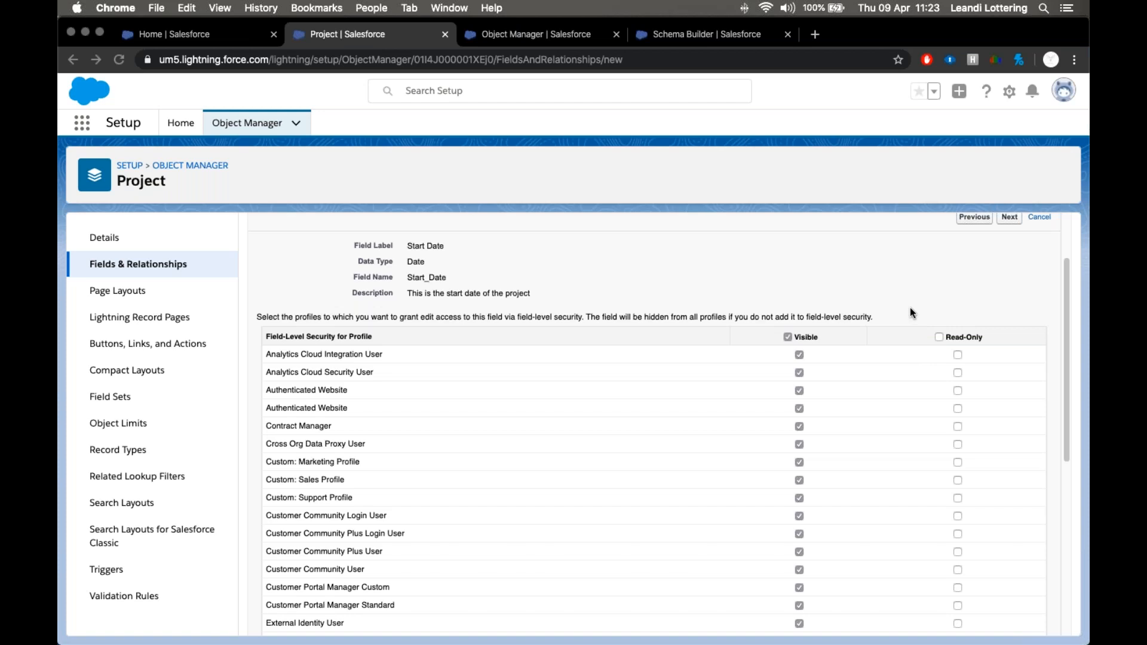
pyautogui.scroll(-2, 909, 307)
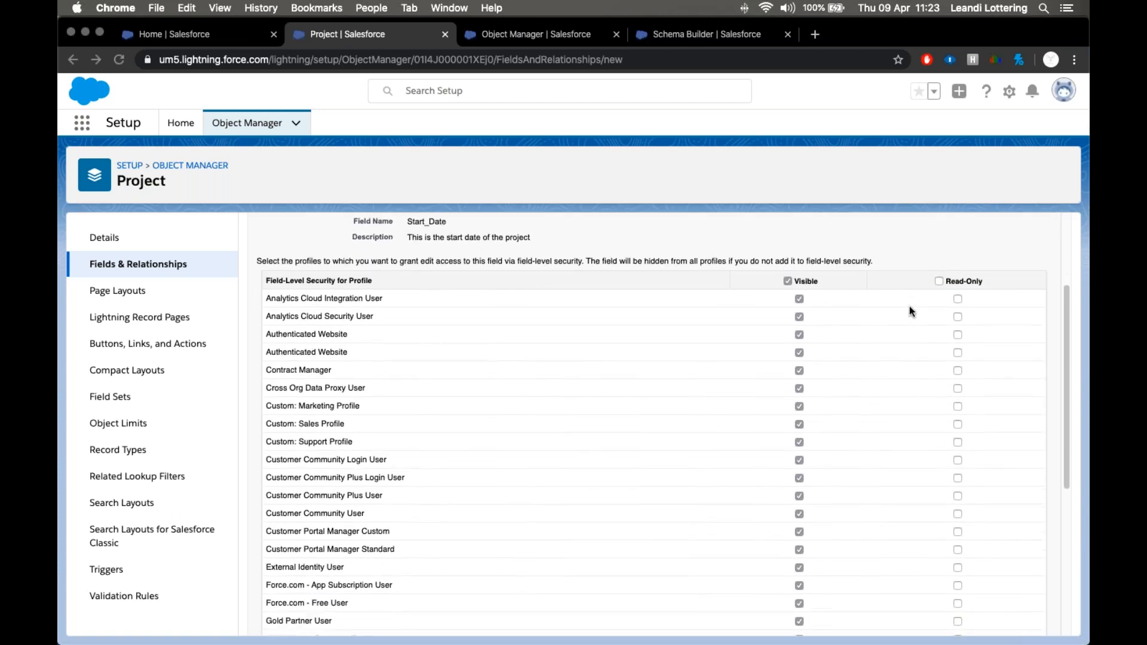
pyautogui.scroll(-10, 909, 307)
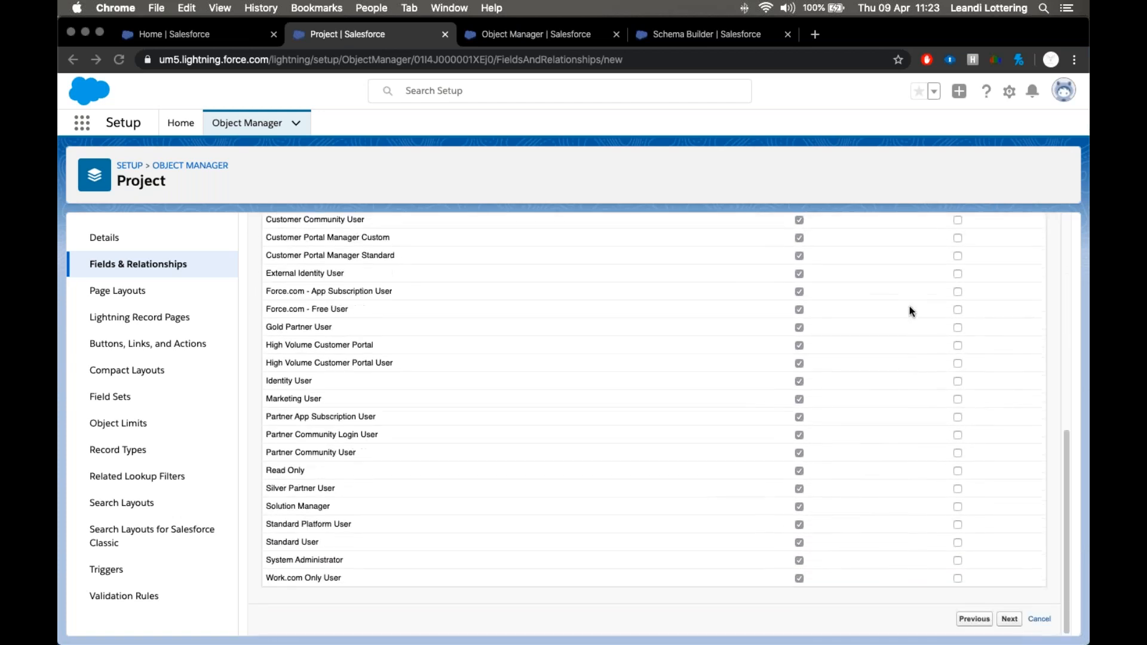
pyautogui.scroll(12, 909, 306)
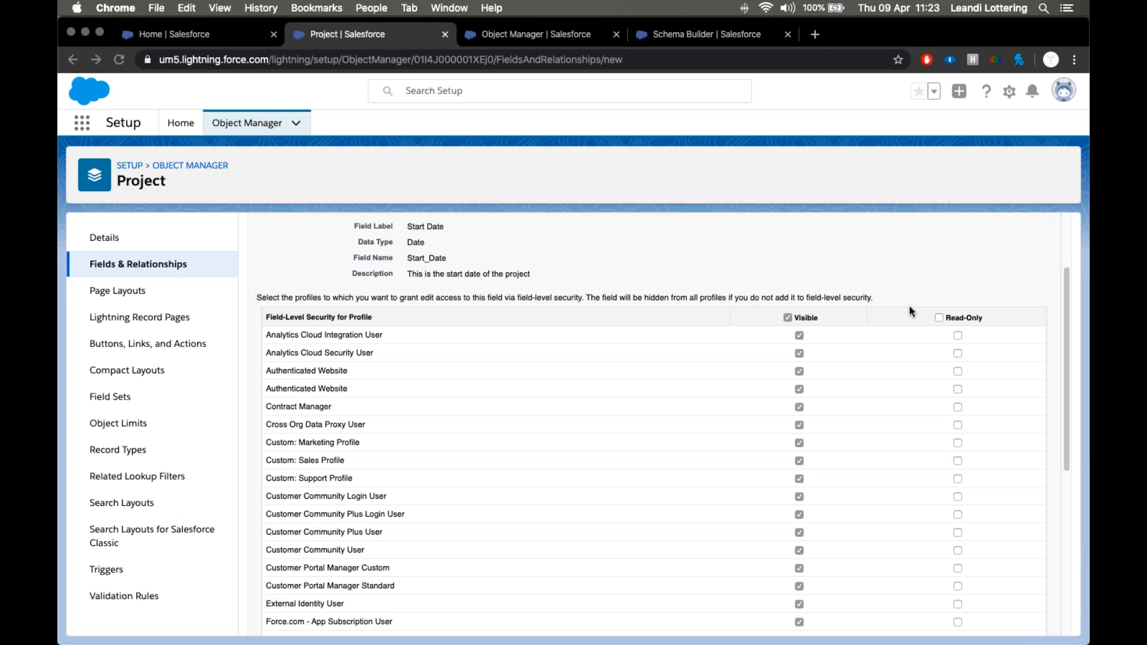
pyautogui.scroll(3, 909, 306)
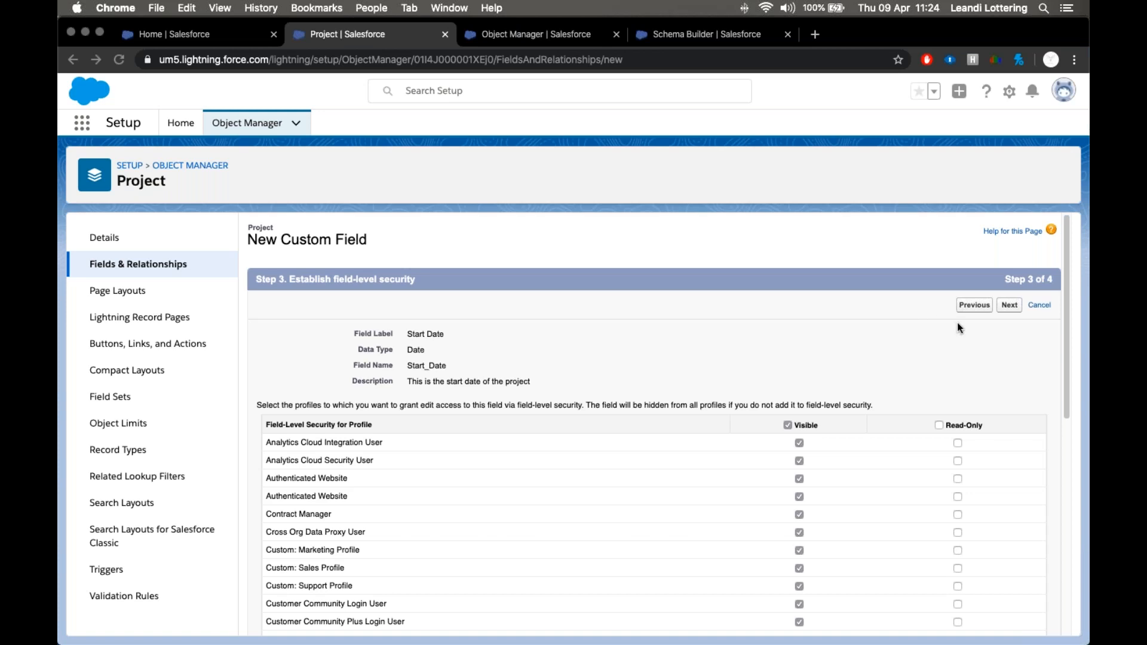
pyautogui.click(1009, 305)
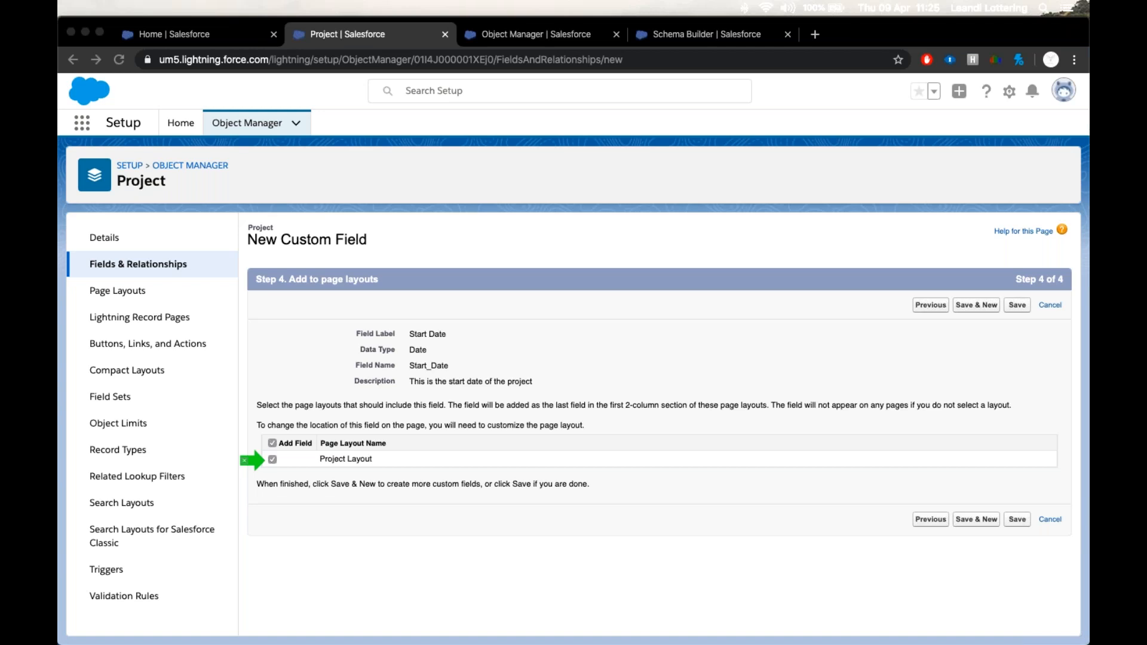
# Go back to the field details to check the Start Date label and name, and return to the page layouts
pyautogui.click(924, 305)
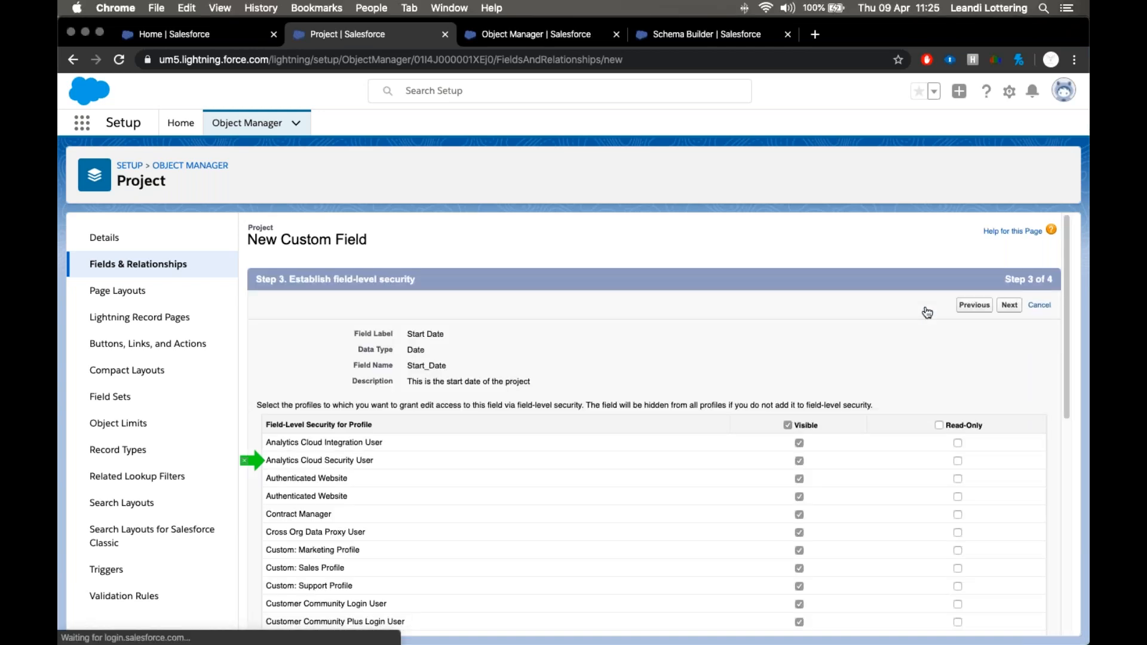
pyautogui.click(974, 305)
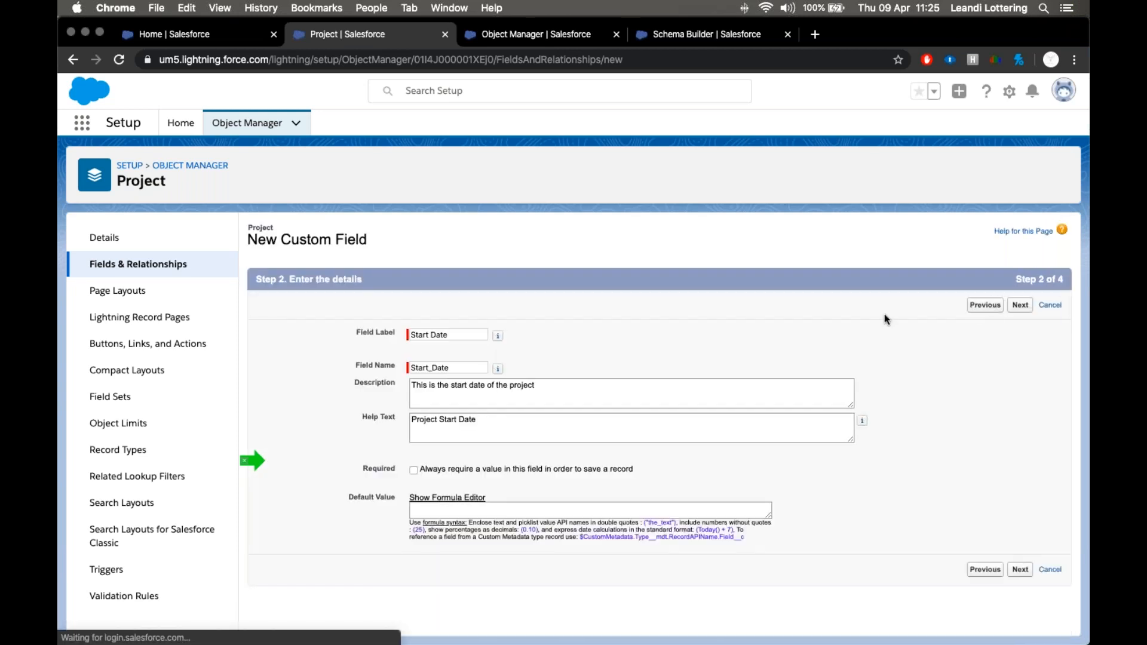
pyautogui.moveTo(475, 371); pyautogui.dragTo(461, 335)
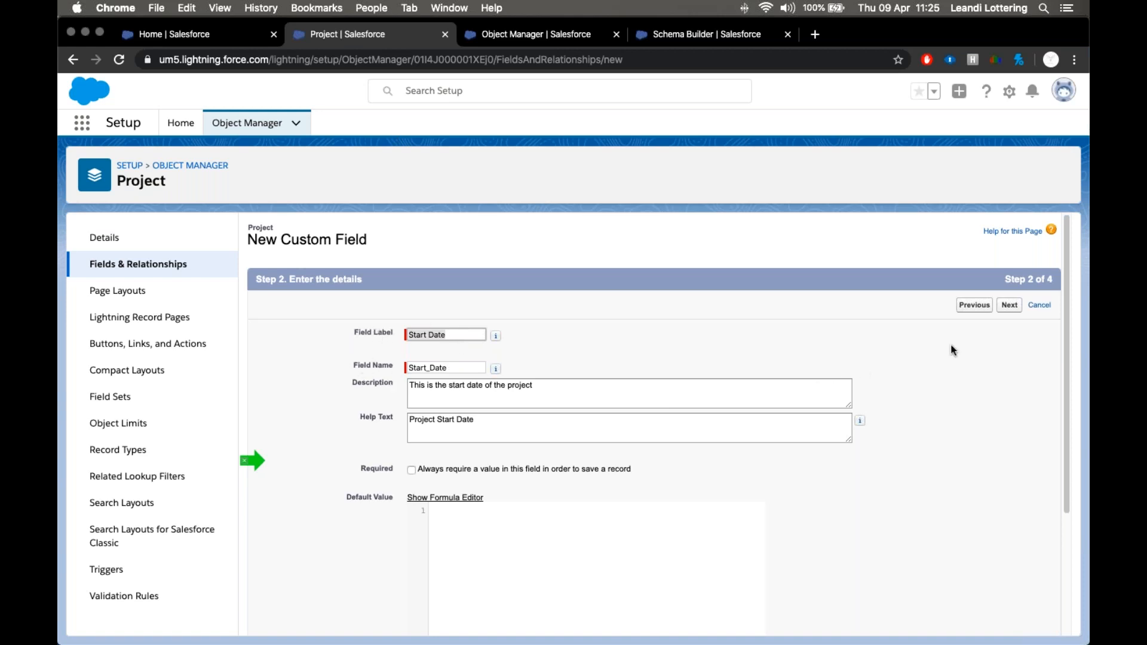
pyautogui.click(1010, 306)
pyautogui.click(1009, 306)
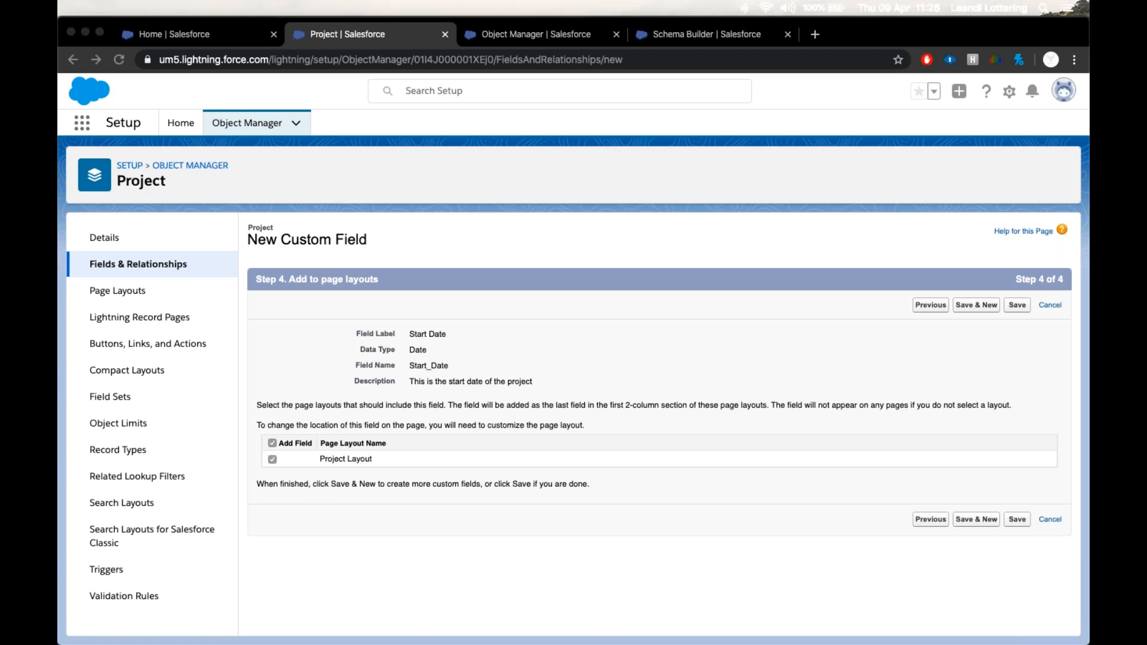
# Save the Start Date field with Project Layout included and start another custom field on the Project object
pyautogui.click(1014, 310)
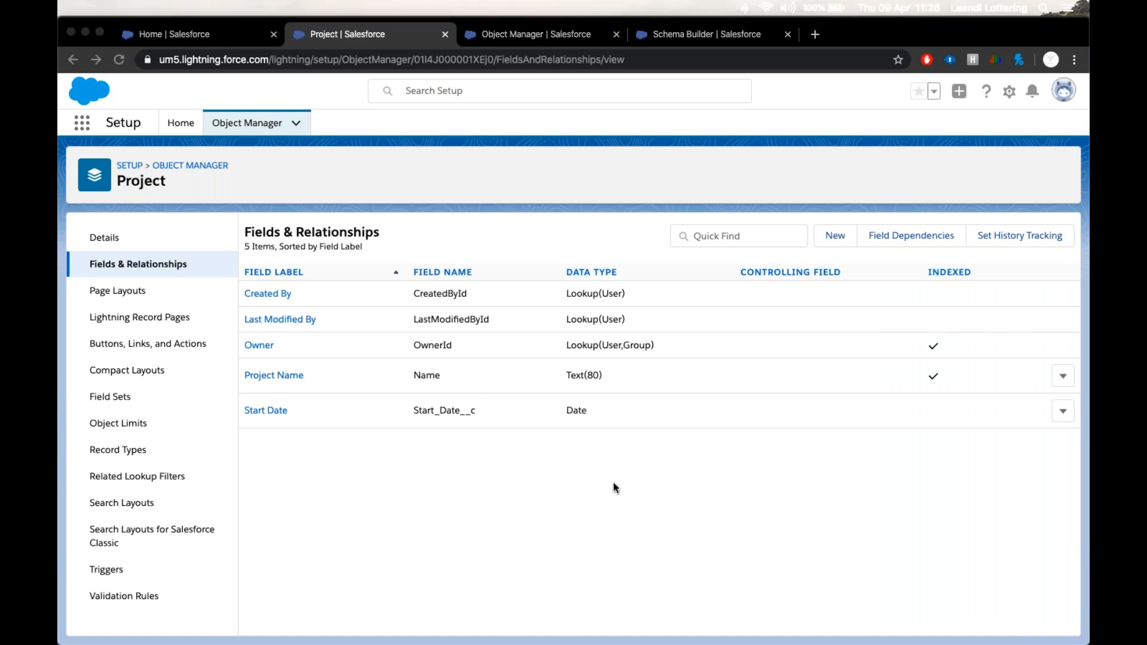
pyautogui.click(836, 239)
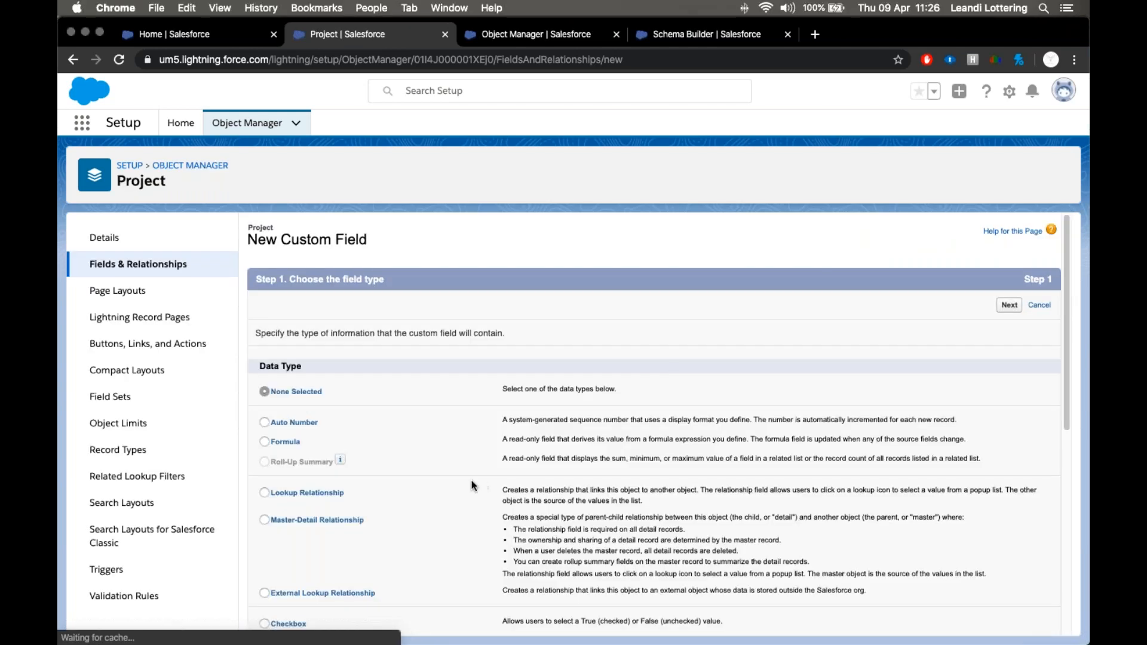
# Choose Date as the second custom field's data type and proceed to its details
pyautogui.scroll(-3, 407, 478)
pyautogui.scroll(-2, 344, 481)
pyautogui.click(278, 507)
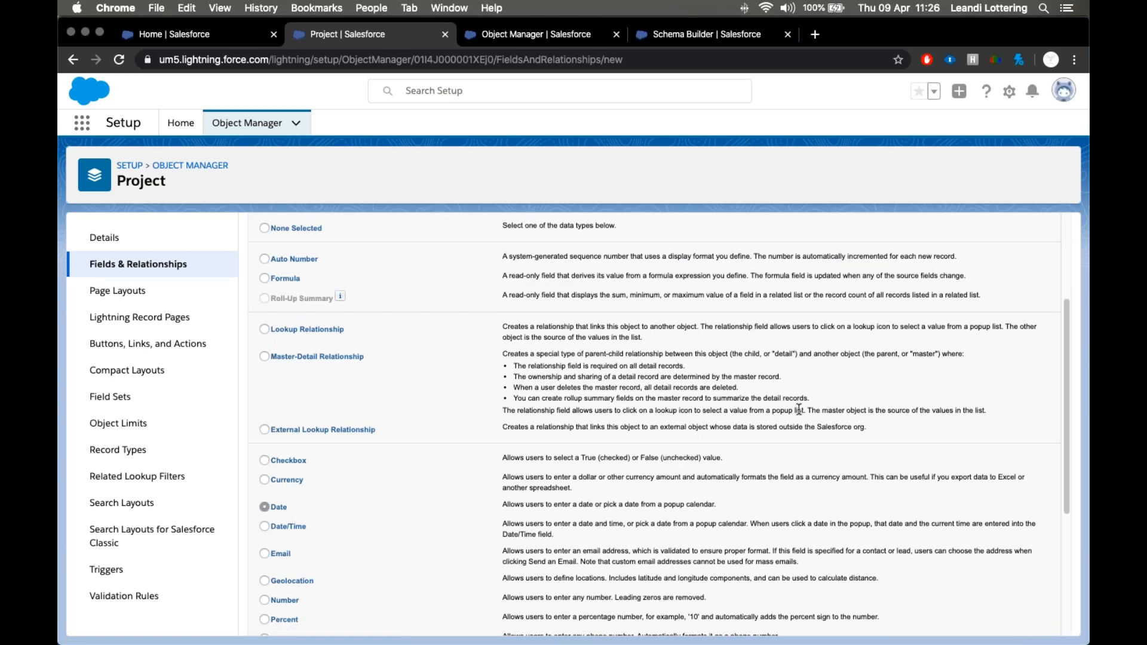
pyautogui.scroll(4, 799, 410)
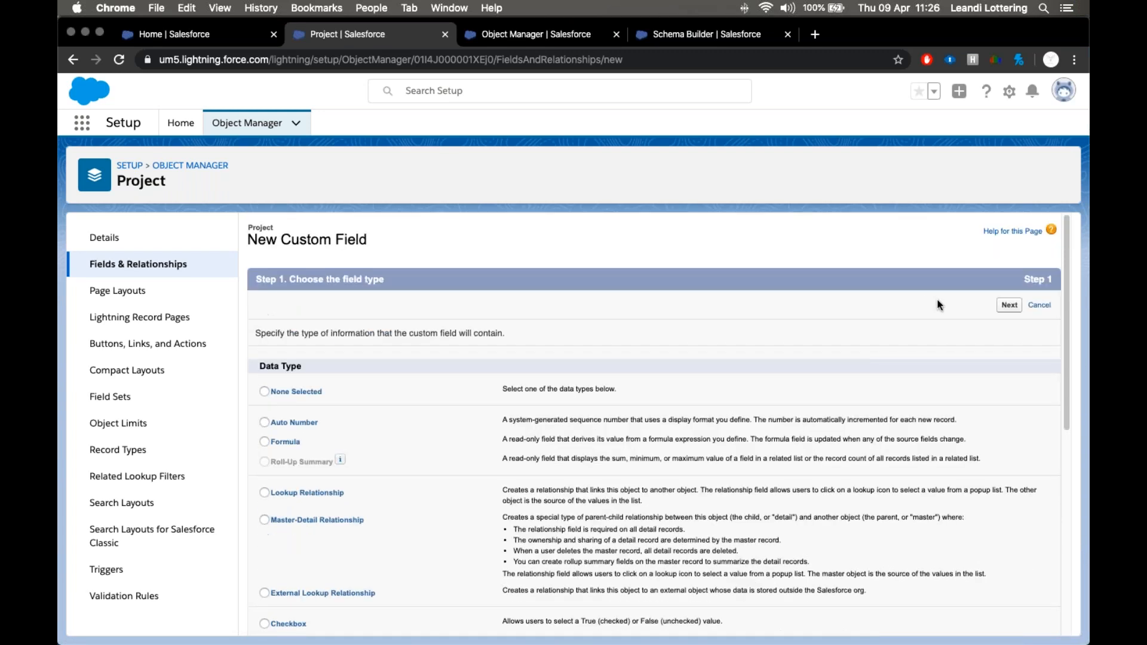
pyautogui.click(1009, 305)
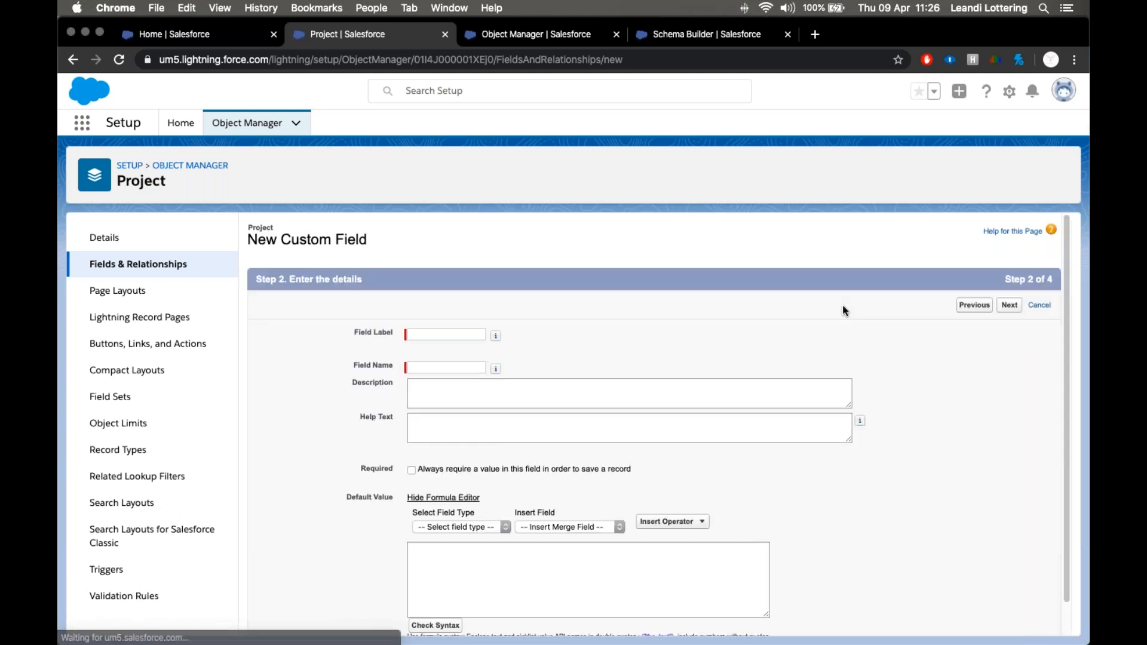
# Label the second date field End Date, leave its description and help text empty, and proceed to field-level security
pyautogui.click(439, 334)
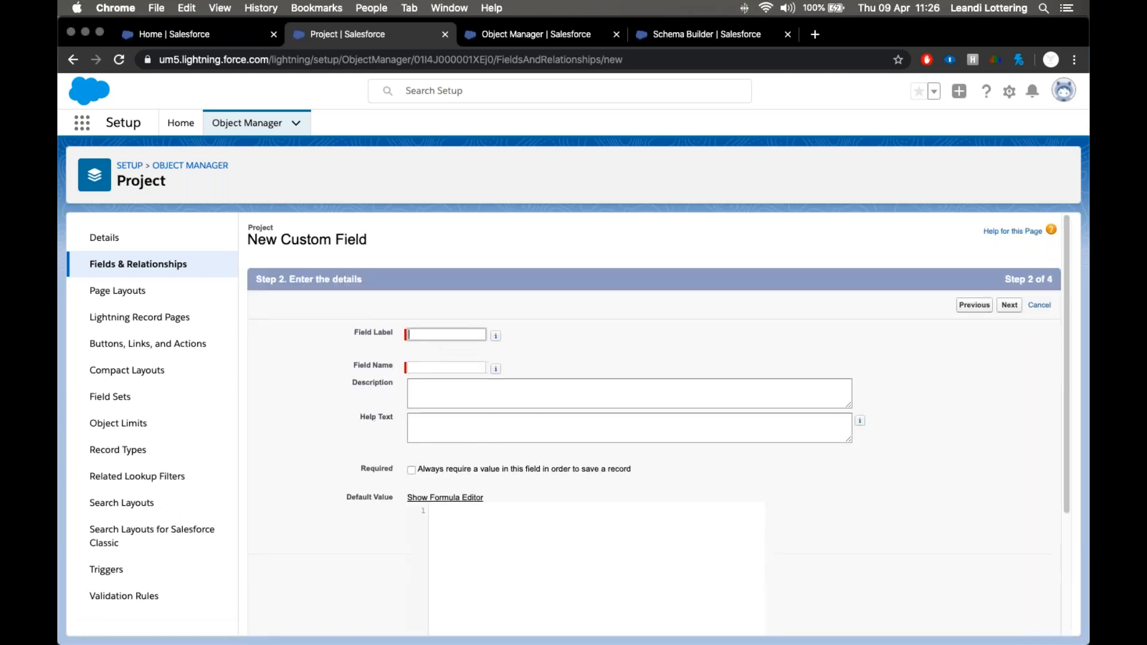
pyautogui.write('End Date')
pyautogui.press('Tab')
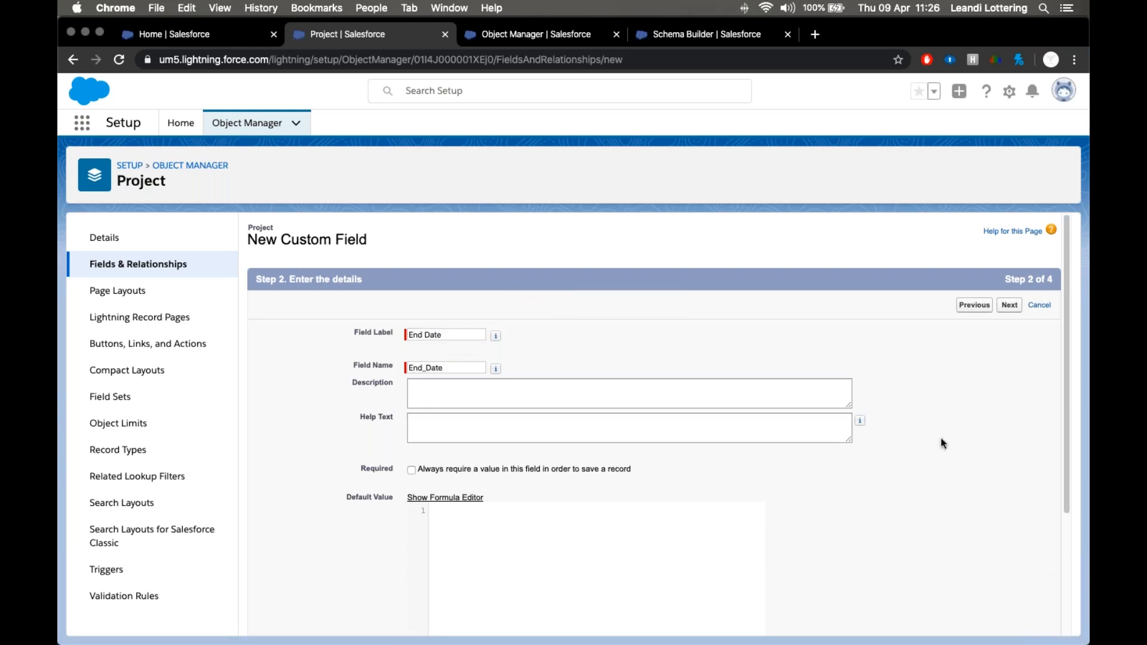
pyautogui.click(1016, 308)
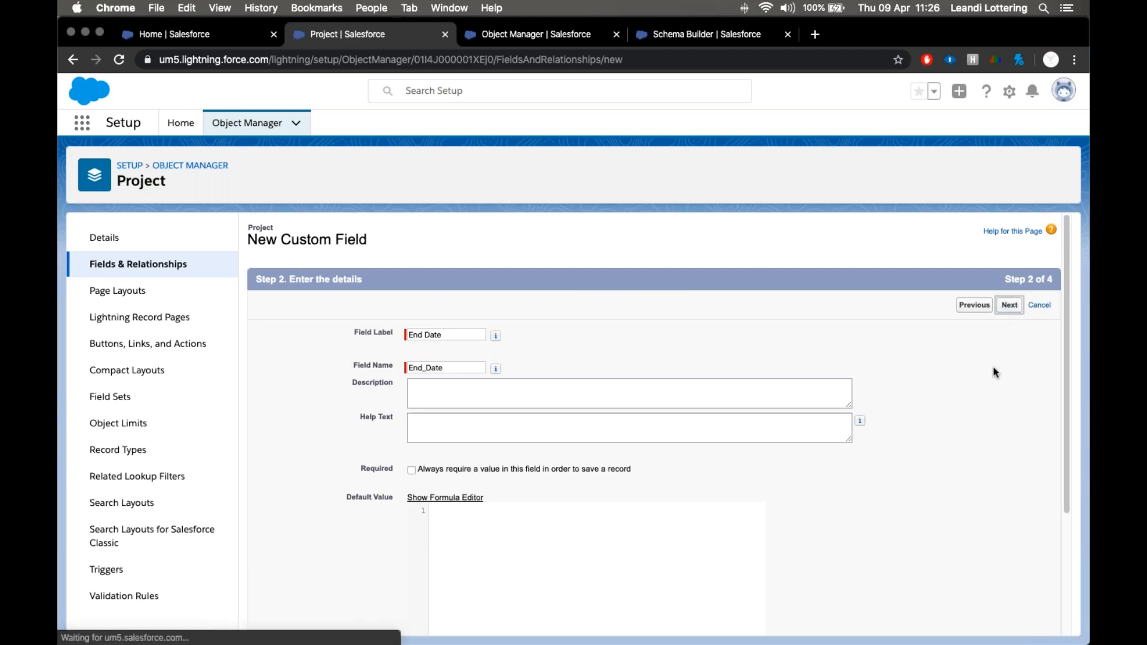
# Make the End Date field visible to all profiles in field-level security
pyautogui.scroll(-5, 771, 345)
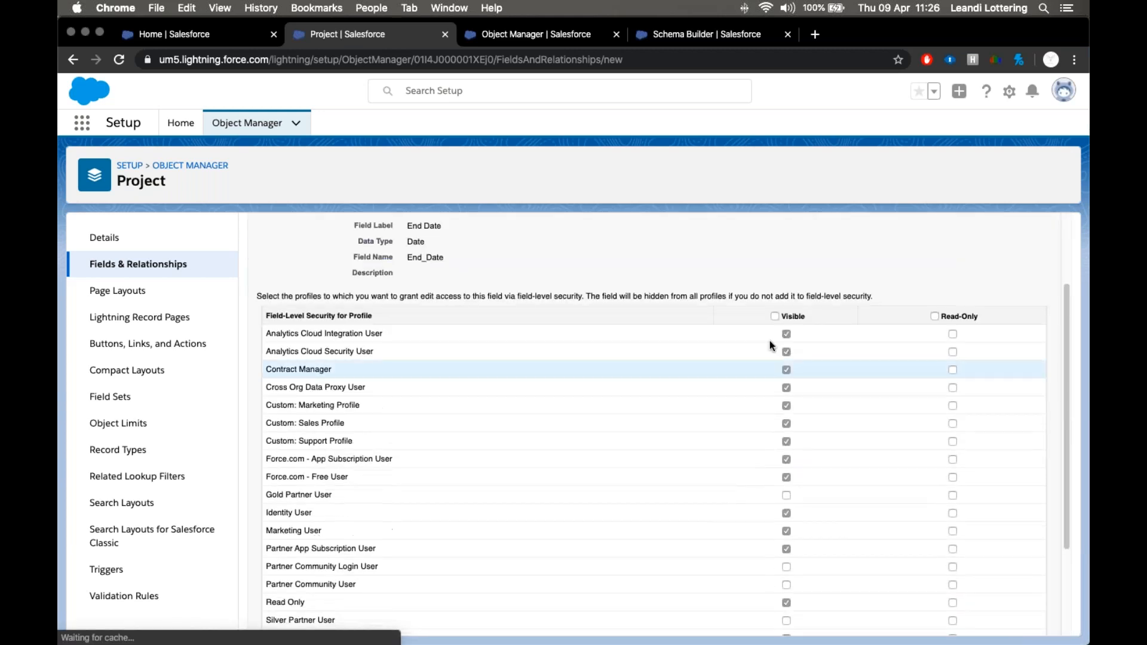
pyautogui.click(774, 316)
pyautogui.scroll(-3, 906, 375)
pyautogui.scroll(6, 913, 369)
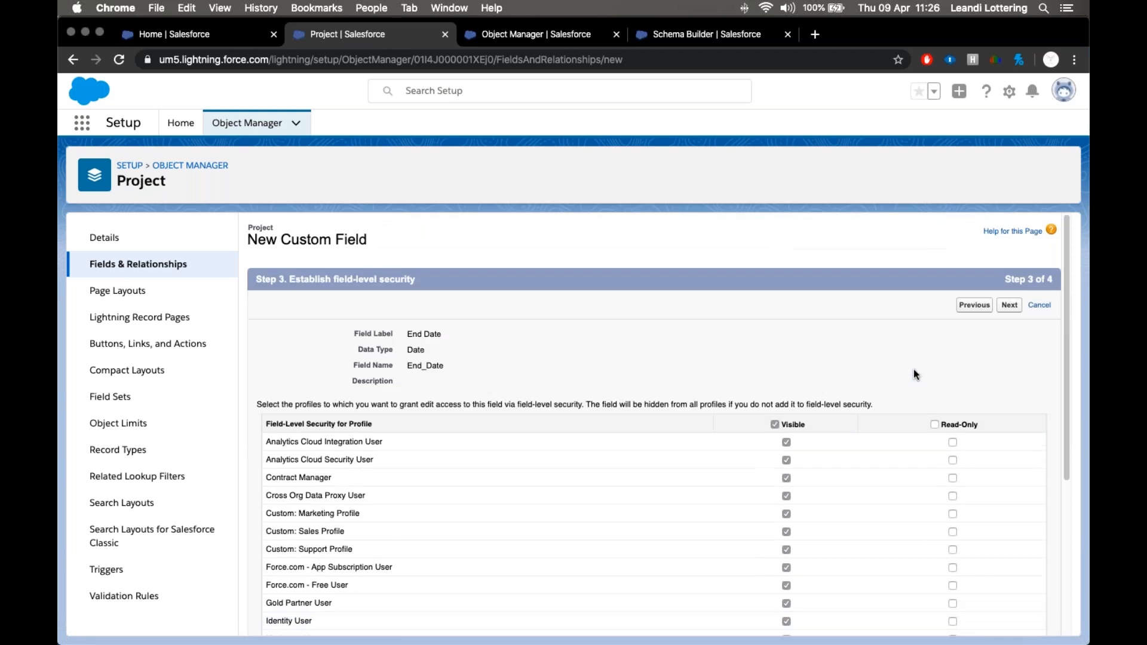
# Save the End Date field with Project Layout included in its page layouts
pyautogui.click(1009, 305)
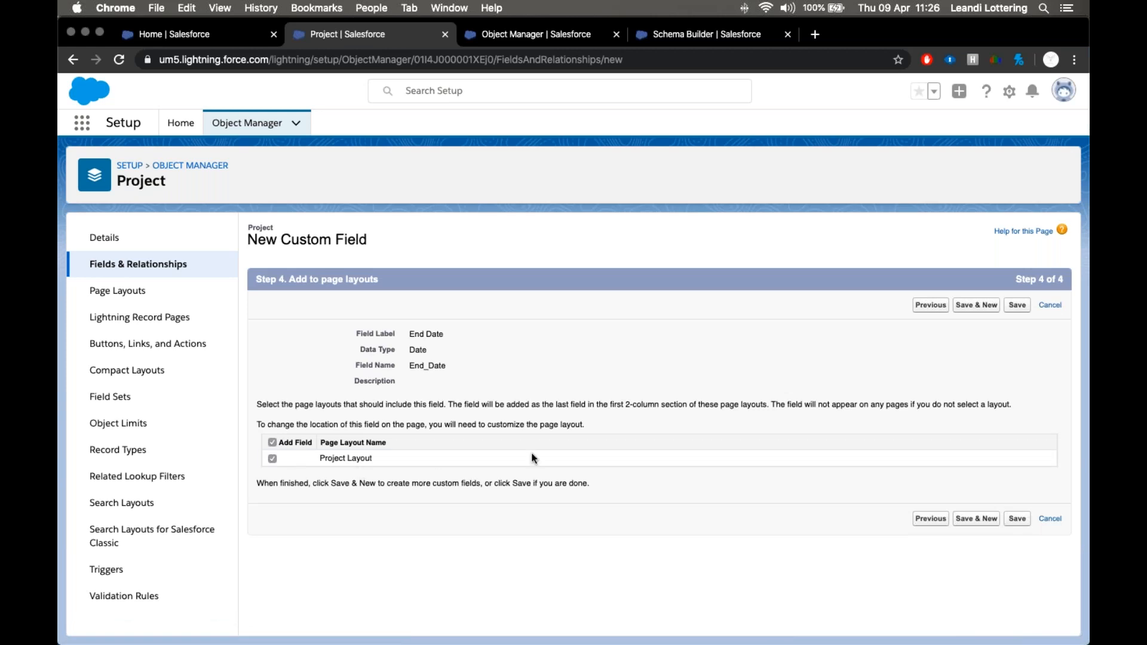
pyautogui.click(1019, 307)
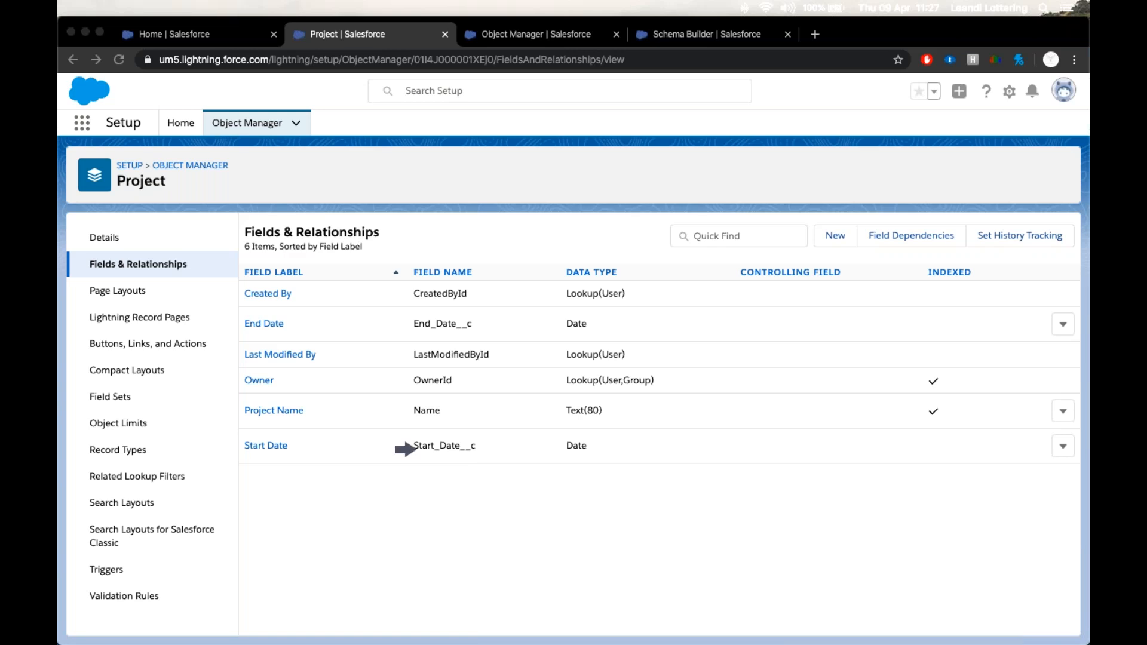
pyautogui.click(398, 446)
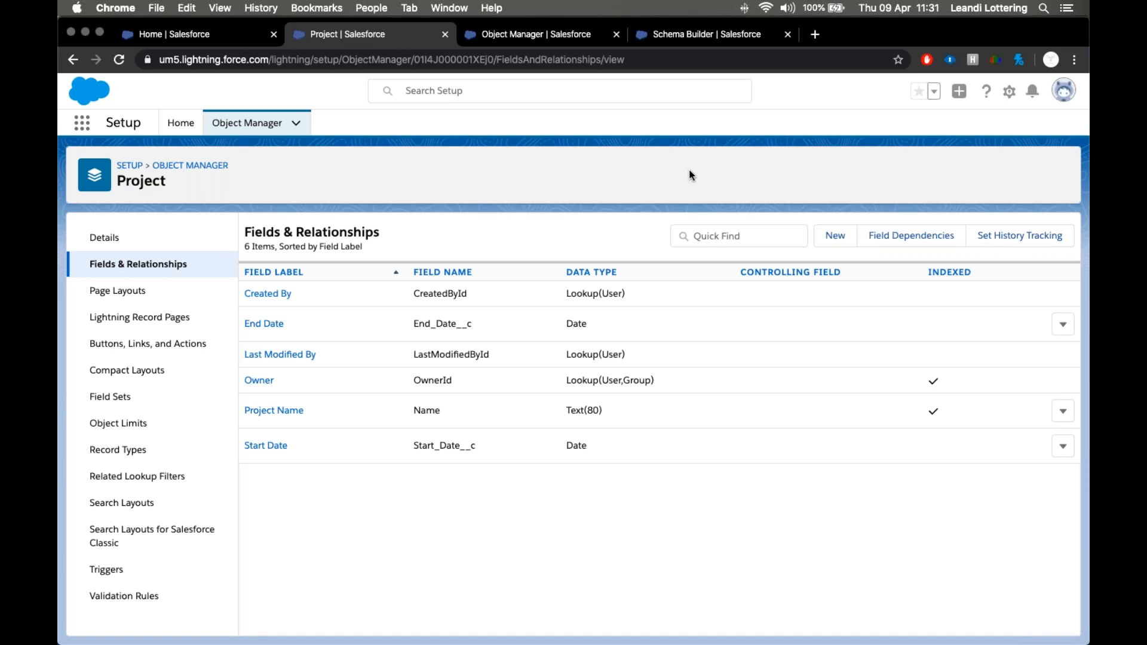
# Open Schema Builder from the Object Manager and filter its object list for "Proj"
pyautogui.click(203, 172)
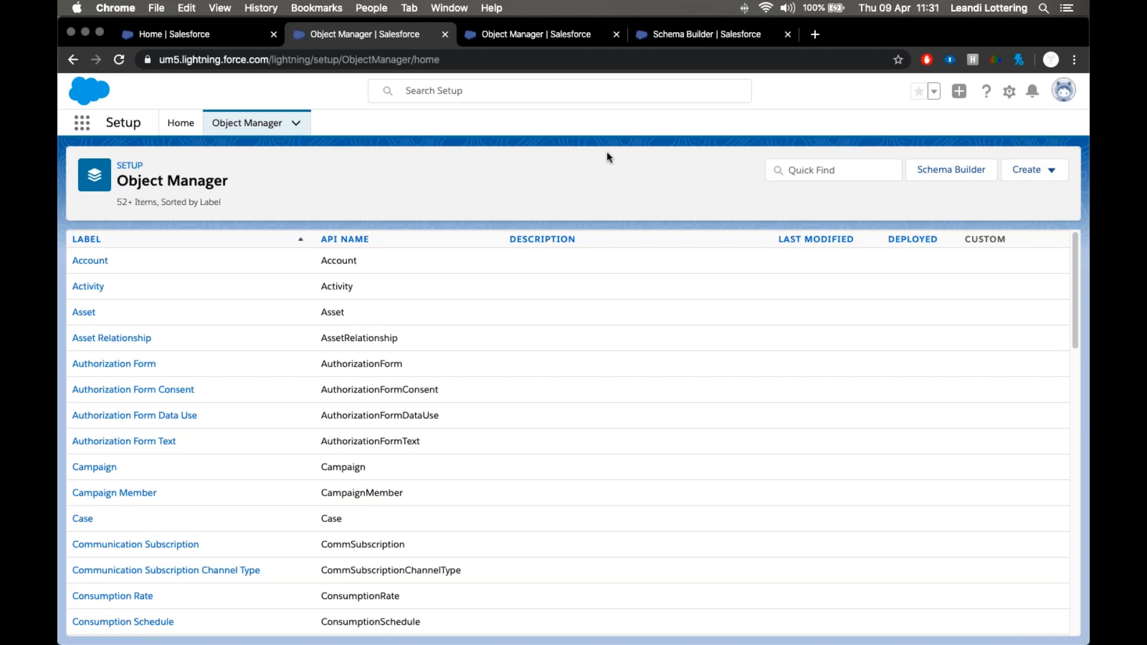
pyautogui.click(958, 181)
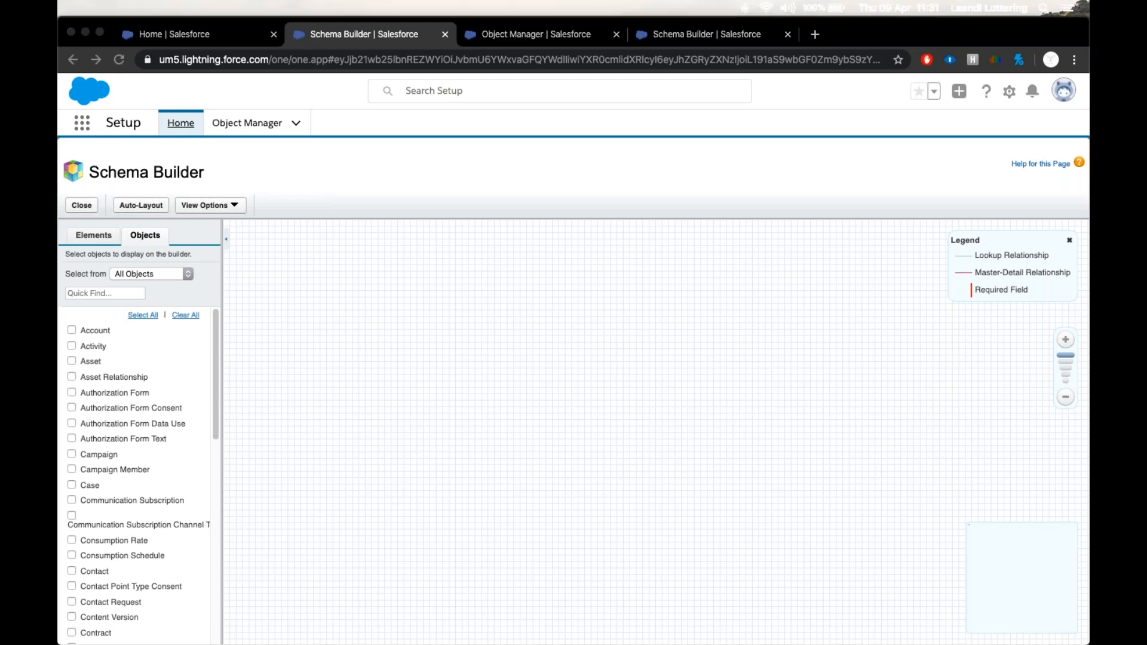
pyautogui.click(107, 290)
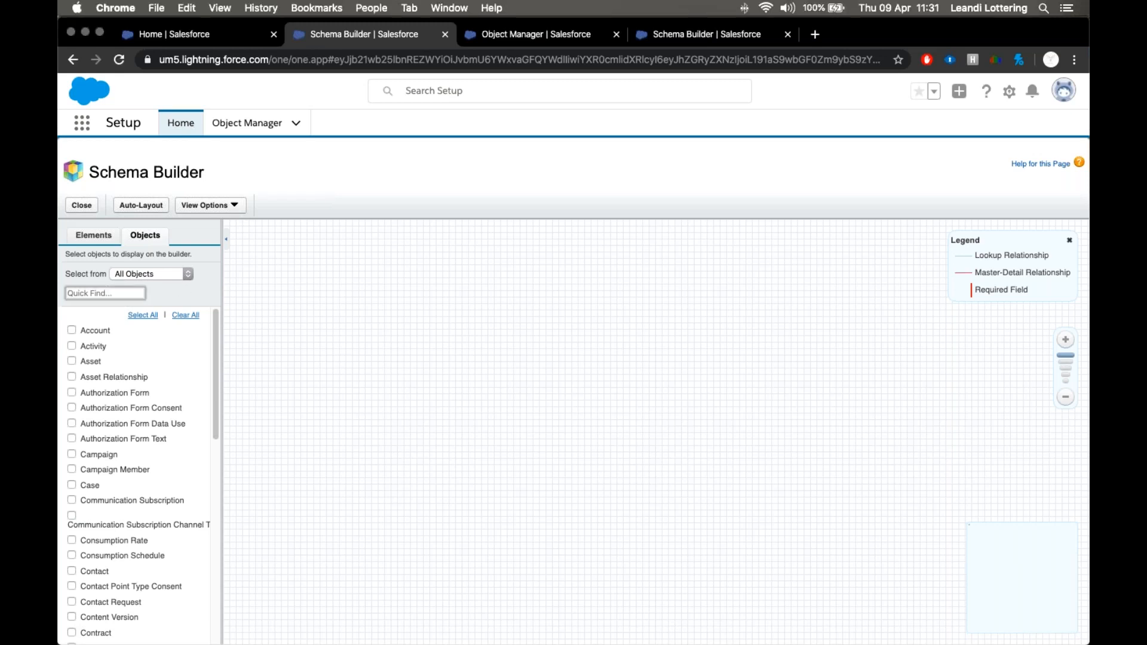
pyautogui.write('Proj')
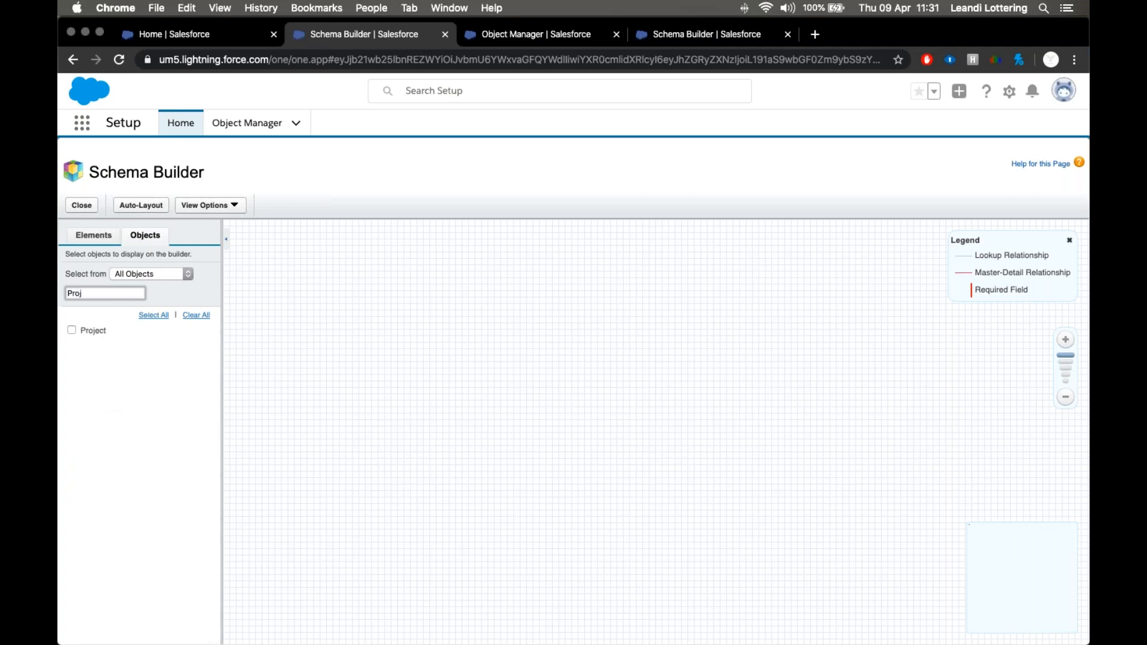
# Find the Account and Contact objects and display both on the schema canvas
pyautogui.doubleClick(87, 291)
pyautogui.write('Account')
pyautogui.click(72, 330)
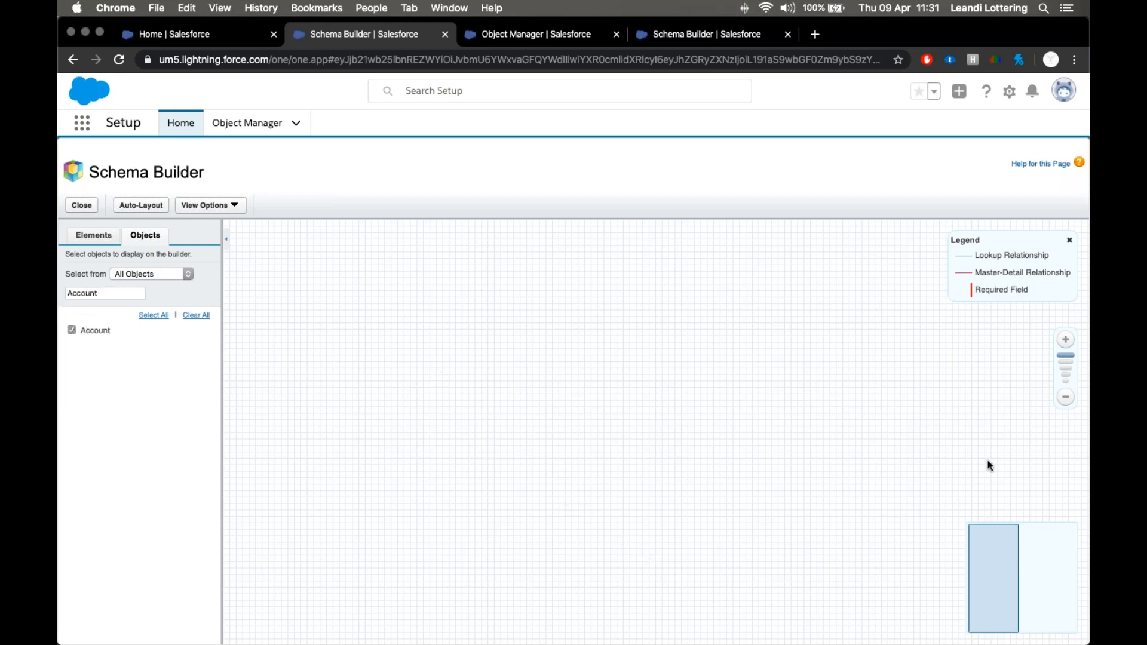
pyautogui.click(110, 293)
pyautogui.press('super+a')
pyautogui.write('Contact')
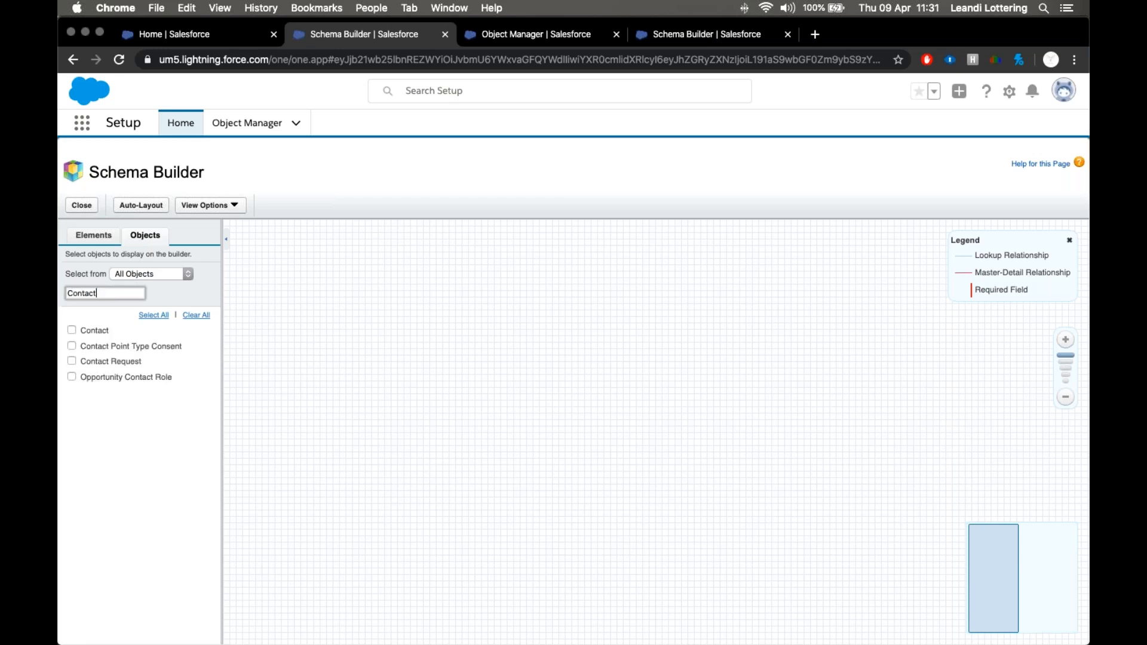
pyautogui.click(69, 329)
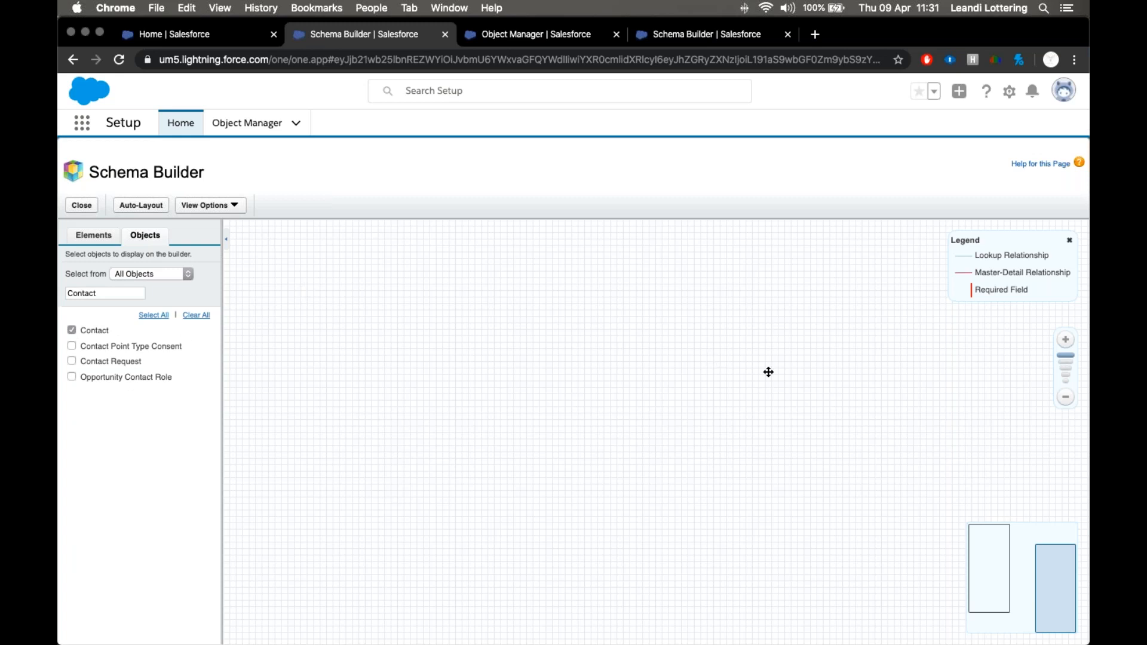
# Examine the lookup relationship from Contact to Account and the Account hierarchy relationship on the canvas
pyautogui.click(1065, 399)
pyautogui.click(1066, 401)
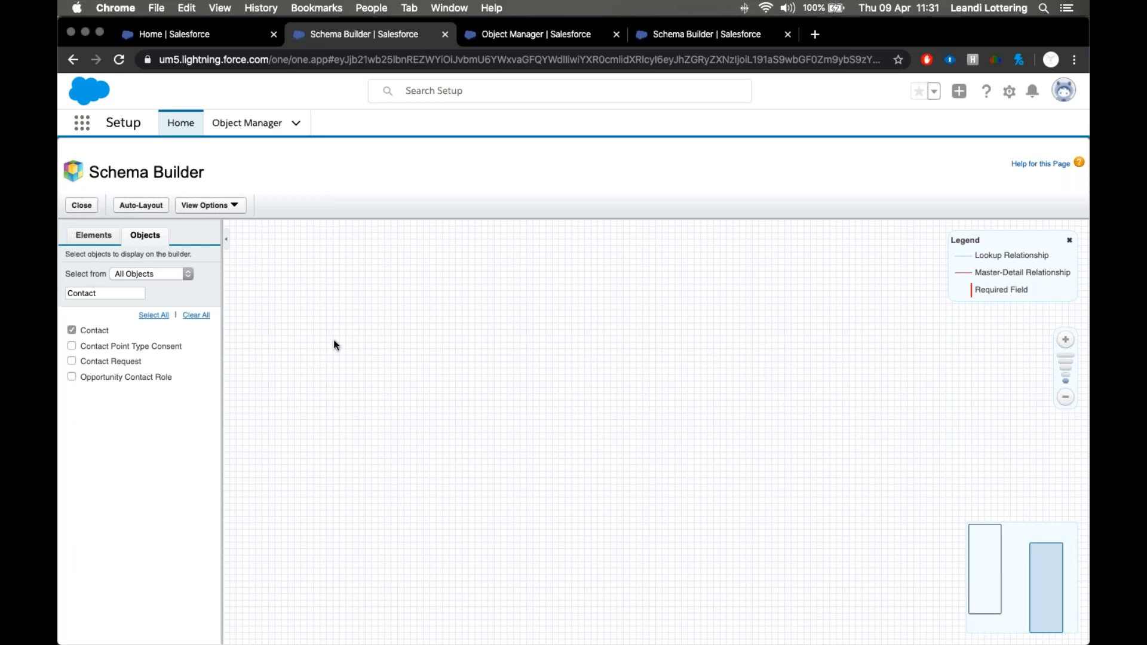
pyautogui.moveTo(982, 566); pyautogui.dragTo(969, 547)
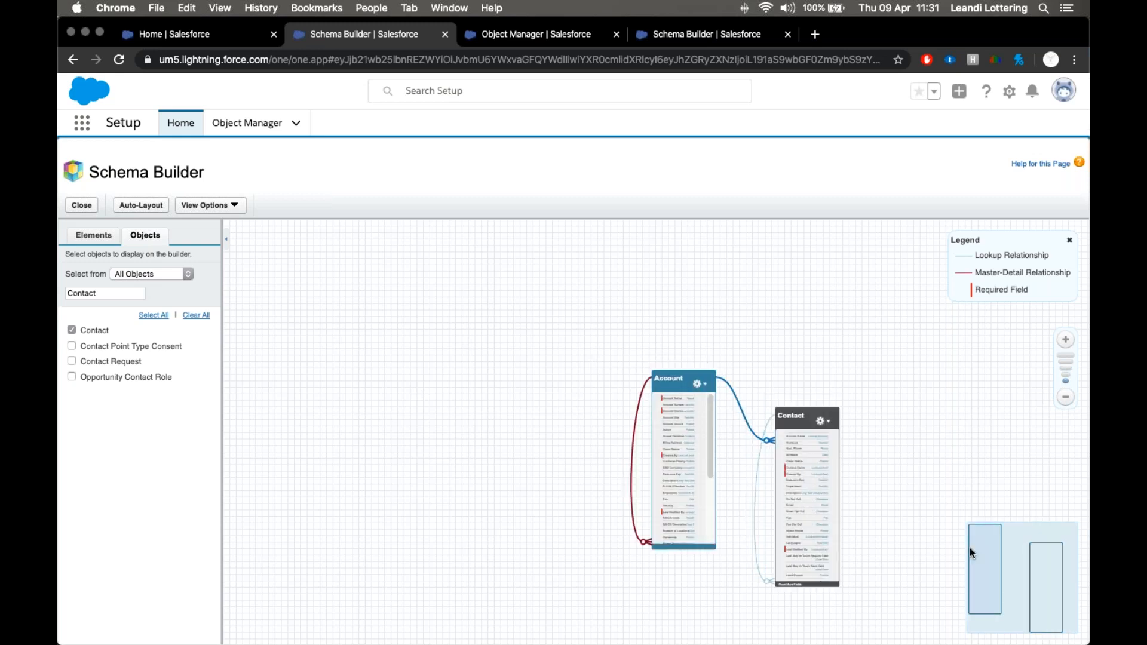
pyautogui.click(1069, 345)
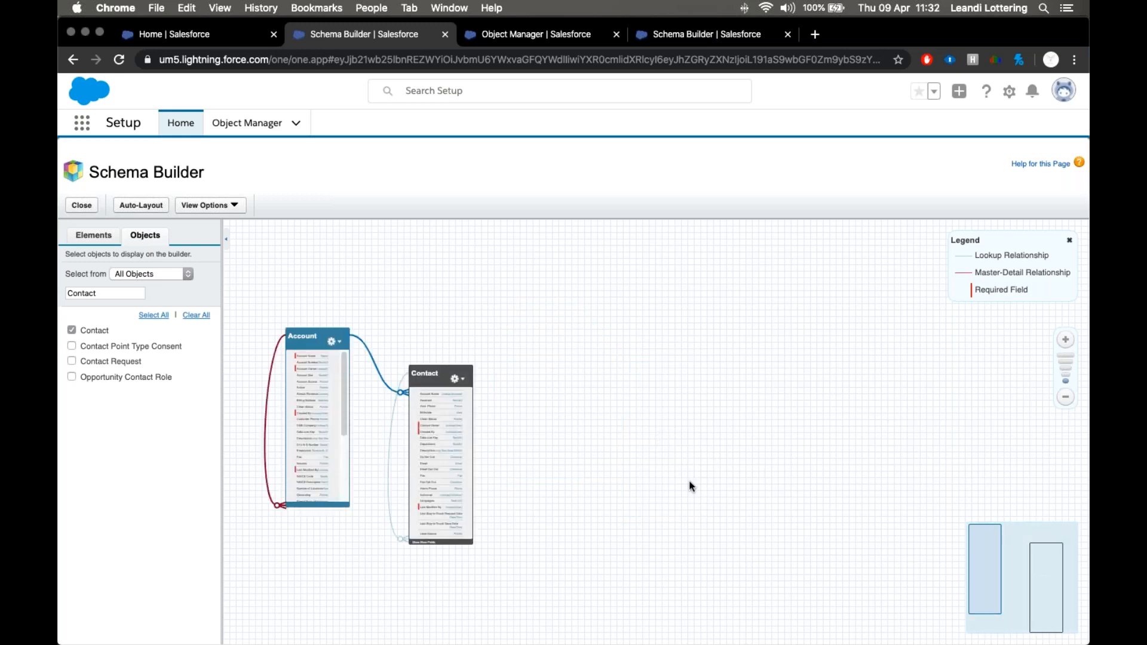
pyautogui.moveTo(510, 328)
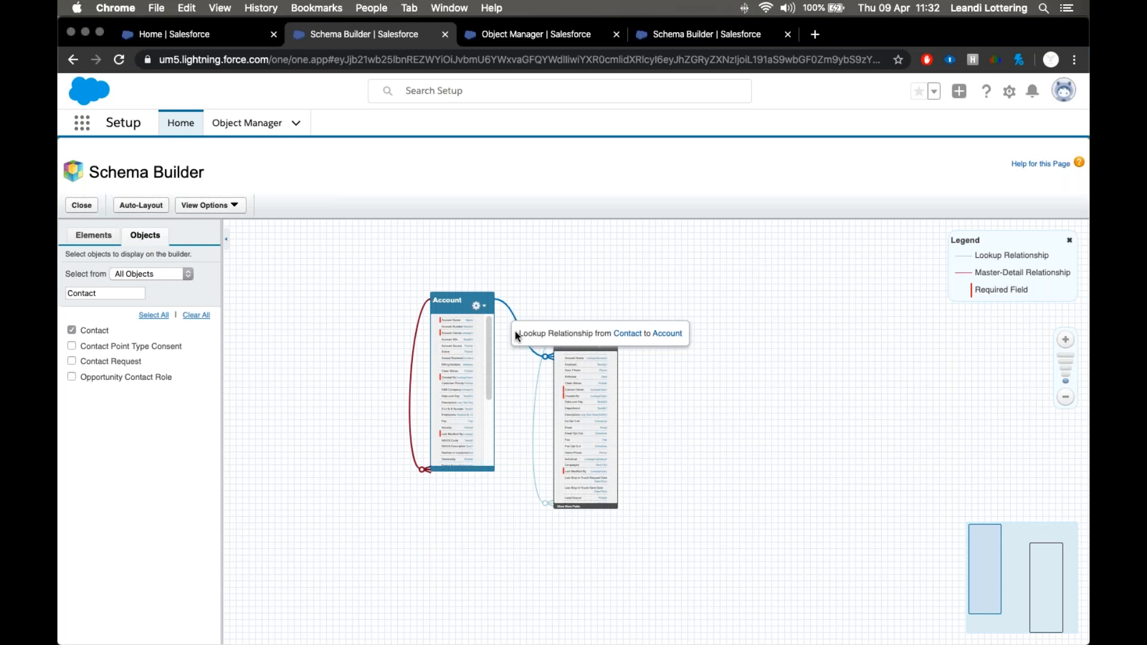
pyautogui.moveTo(410, 390)
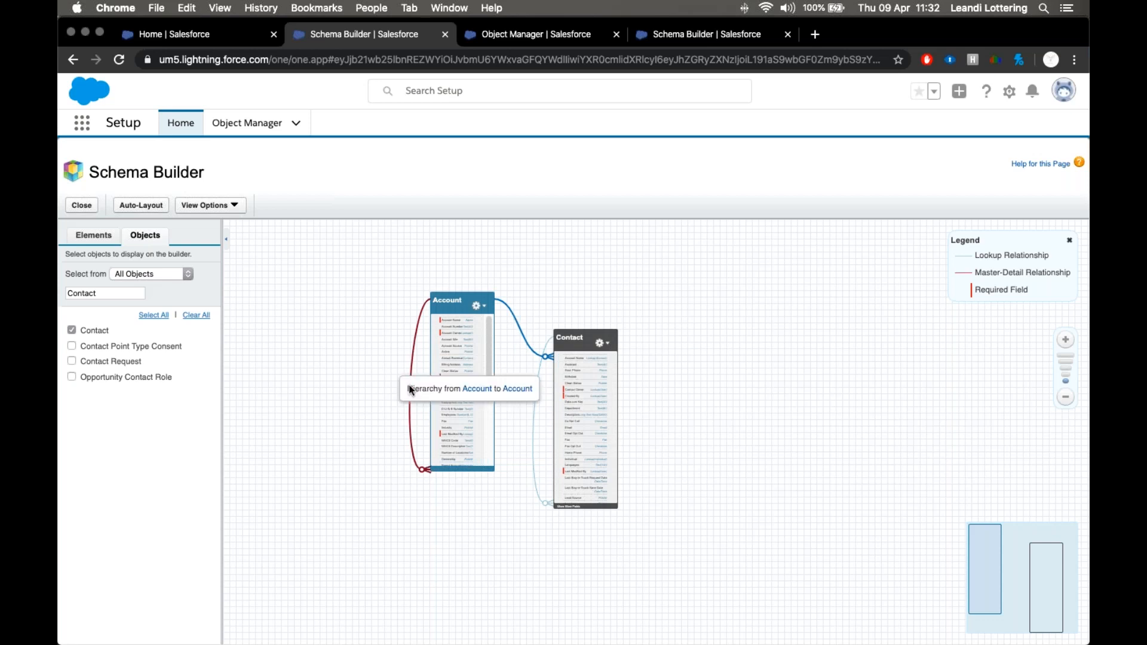
pyautogui.moveTo(550, 357)
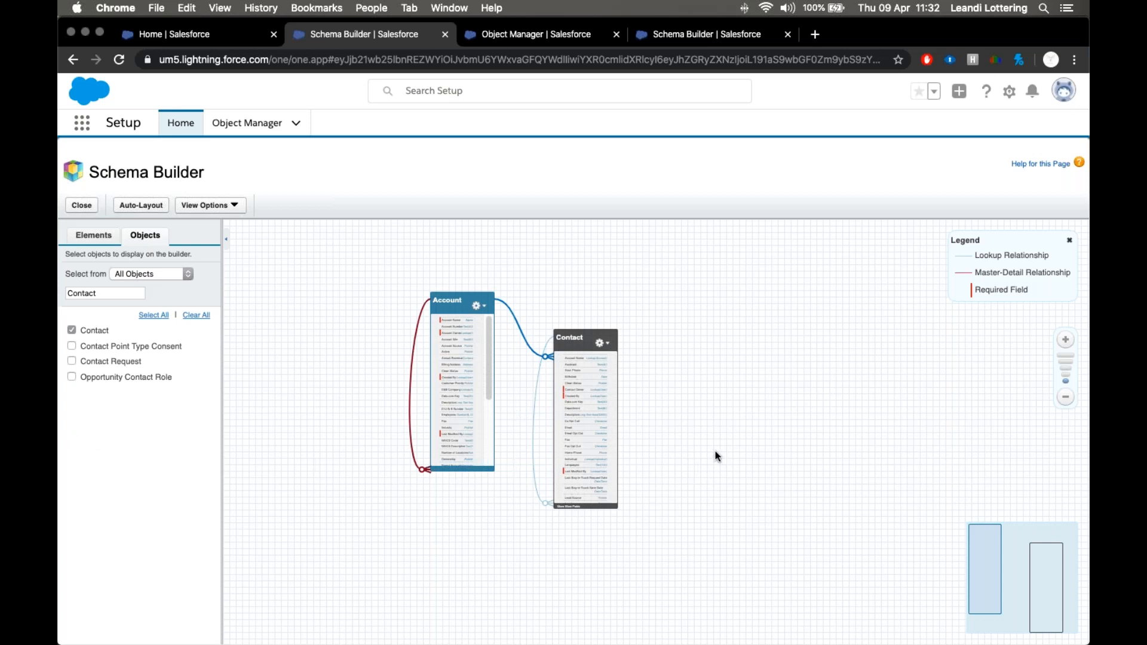
# Reposition the Contact and Account objects on the canvas and inspect the Account hierarchy relationship
pyautogui.moveTo(571, 339); pyautogui.dragTo(580, 301)
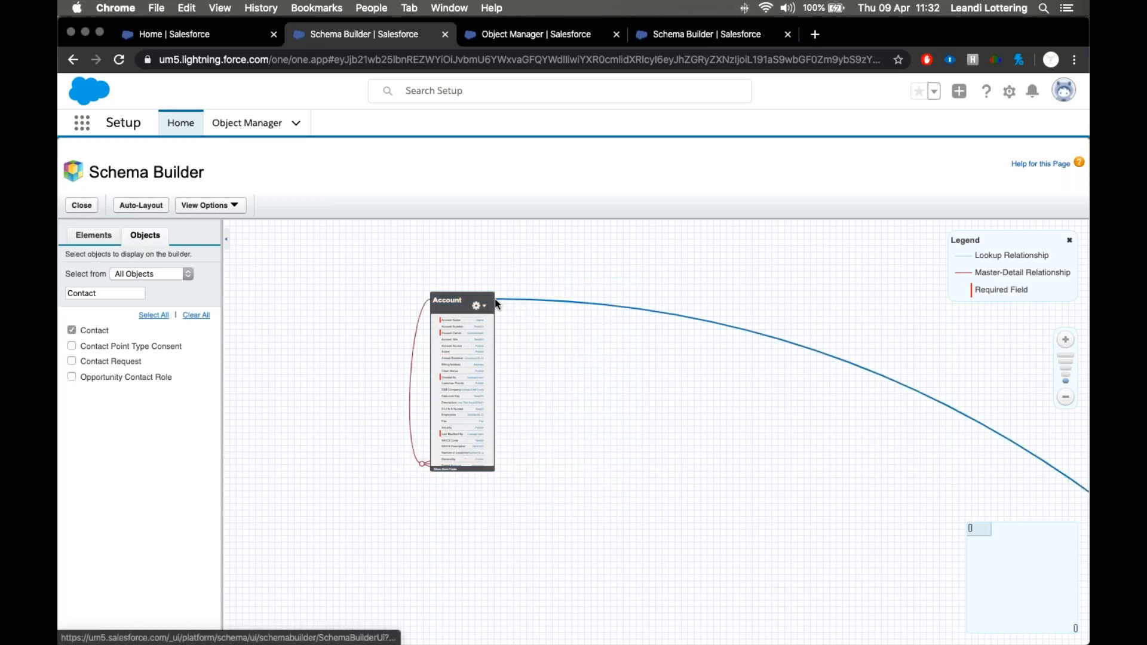
pyautogui.moveTo(445, 302); pyautogui.dragTo(628, 335)
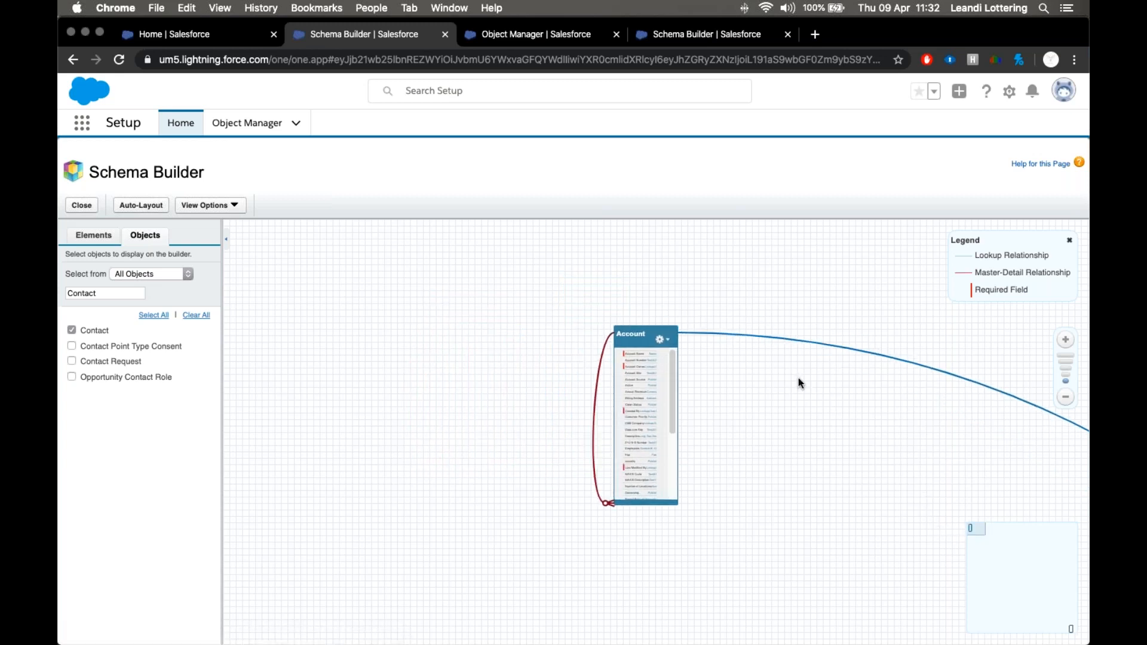
pyautogui.moveTo(598, 389)
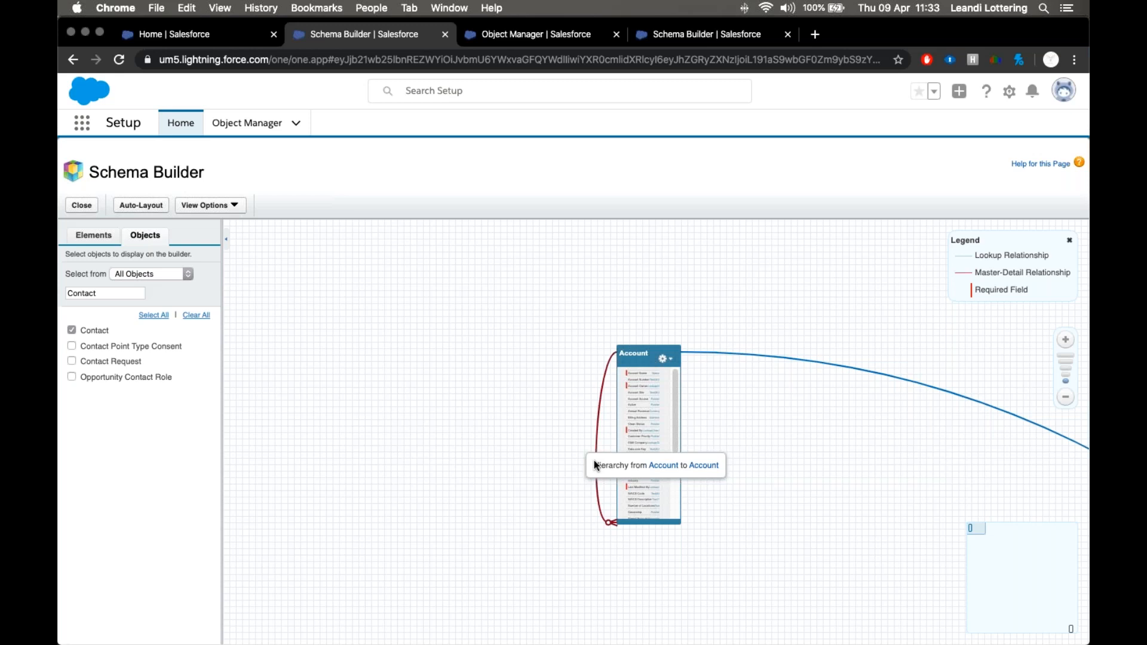
# Remove the Contact and Account objects from the schema canvas
pyautogui.click(73, 331)
pyautogui.click(76, 294)
pyautogui.press('super+a')
pyautogui.write('acc')
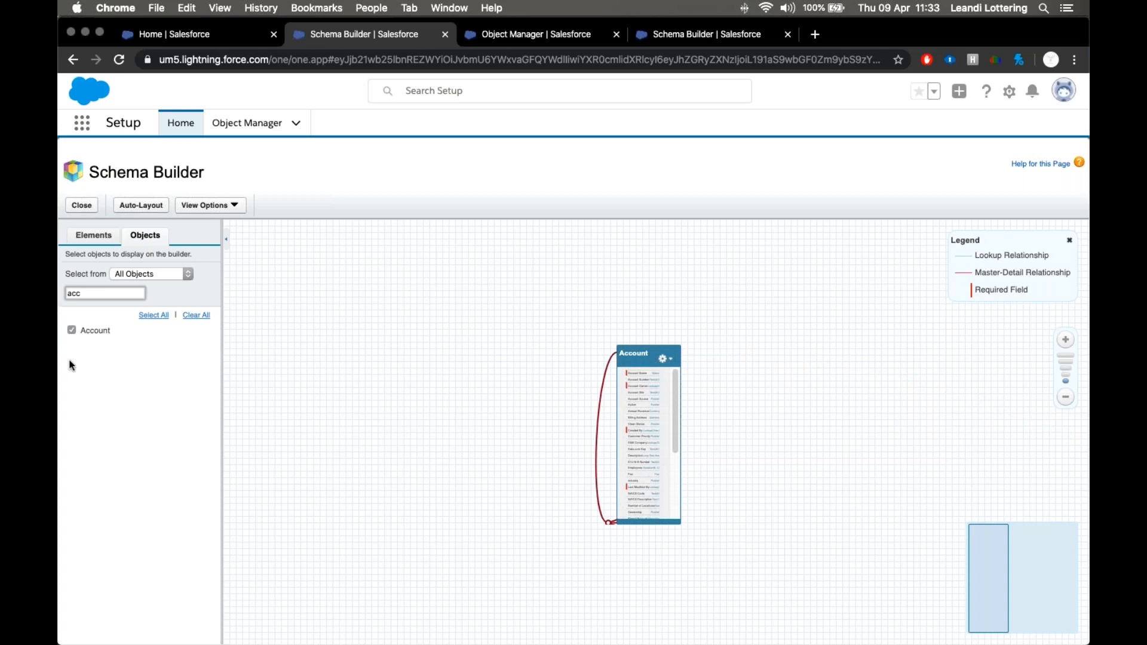
pyautogui.click(72, 330)
# Display the Project object on the schema canvas, positioned and enlarged so its fields are readable
pyautogui.click(96, 293)
pyautogui.press('super+a')
pyautogui.press('BackSpace')
pyautogui.write('proje')
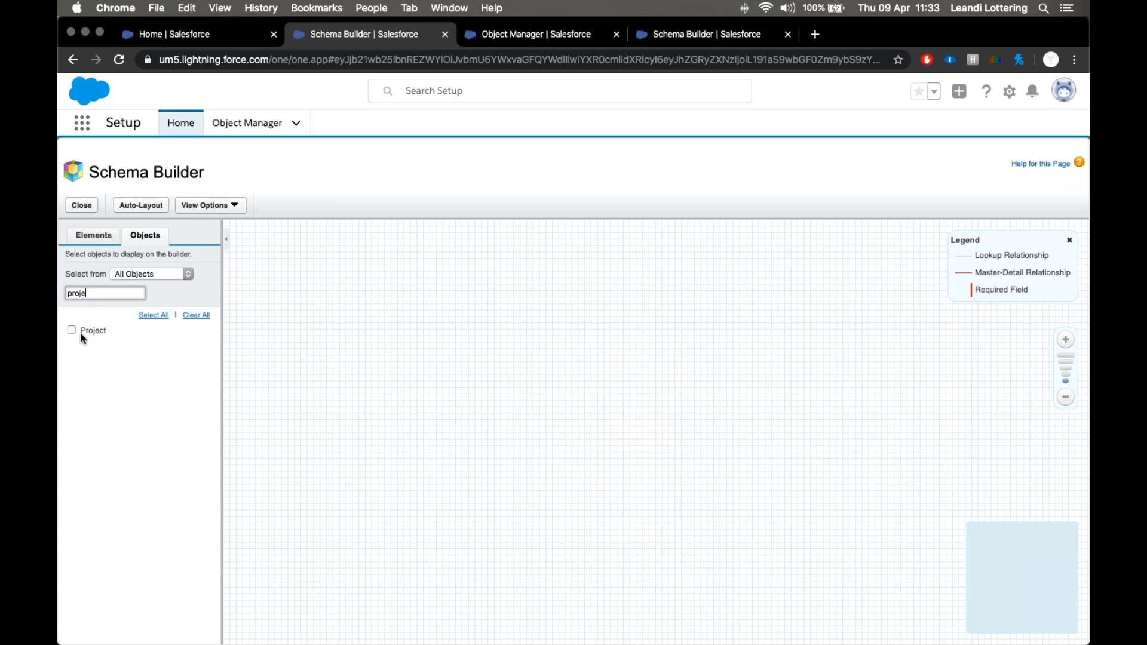
pyautogui.click(72, 331)
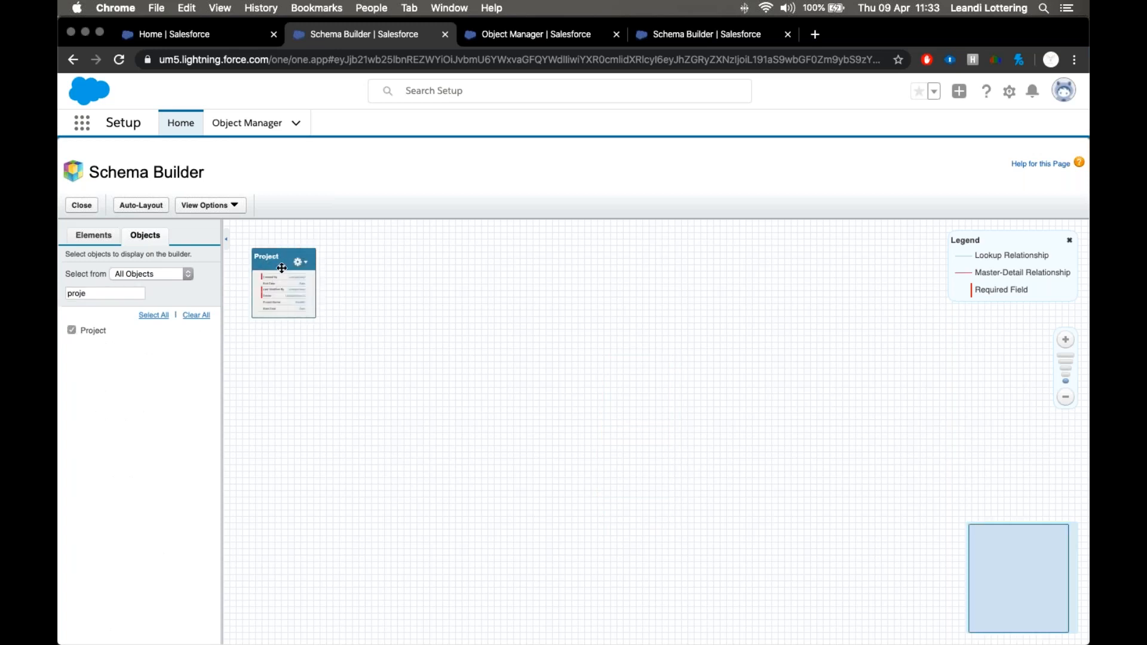
pyautogui.moveTo(269, 262); pyautogui.dragTo(342, 289)
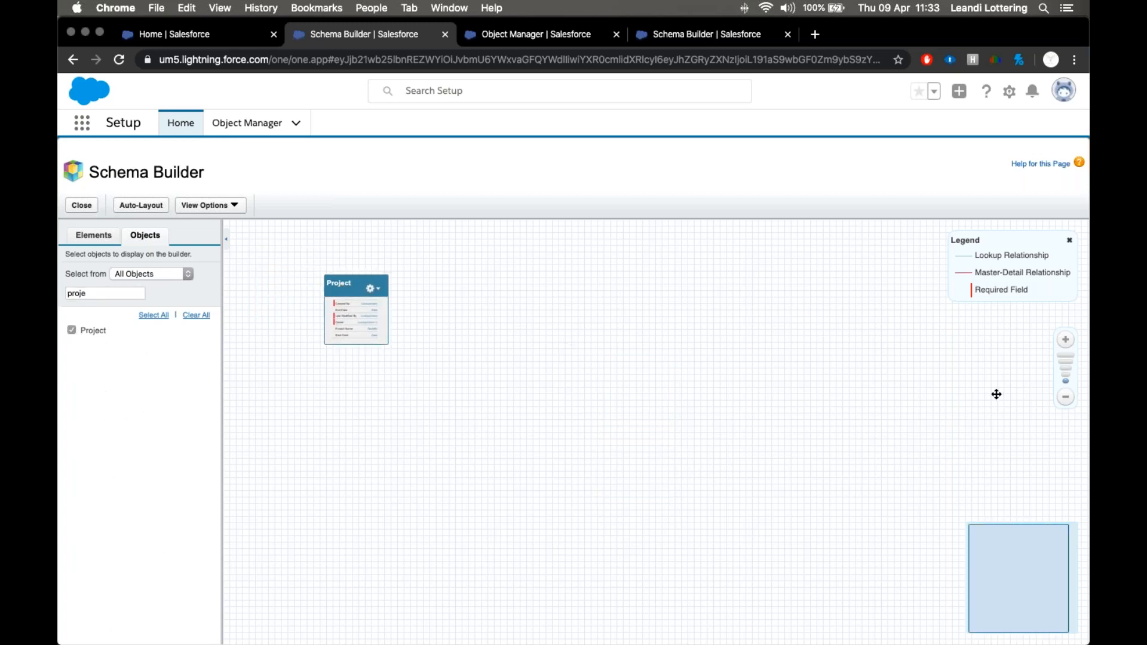
pyautogui.click(1066, 342)
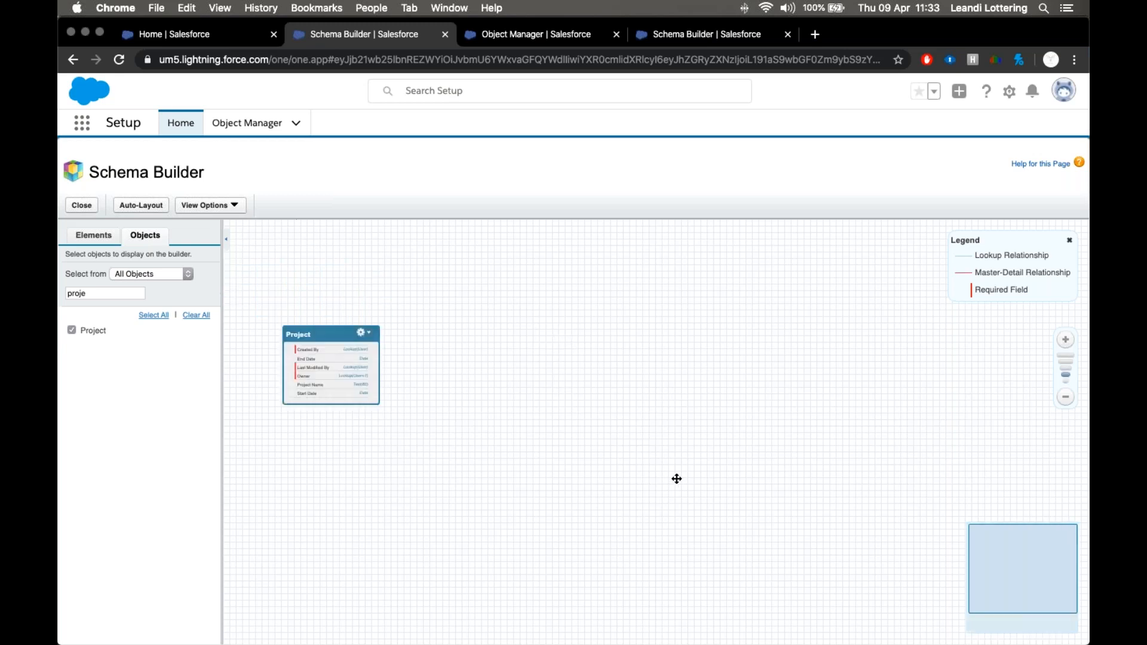
pyautogui.click(1066, 340)
pyautogui.moveTo(458, 363); pyautogui.dragTo(537, 327)
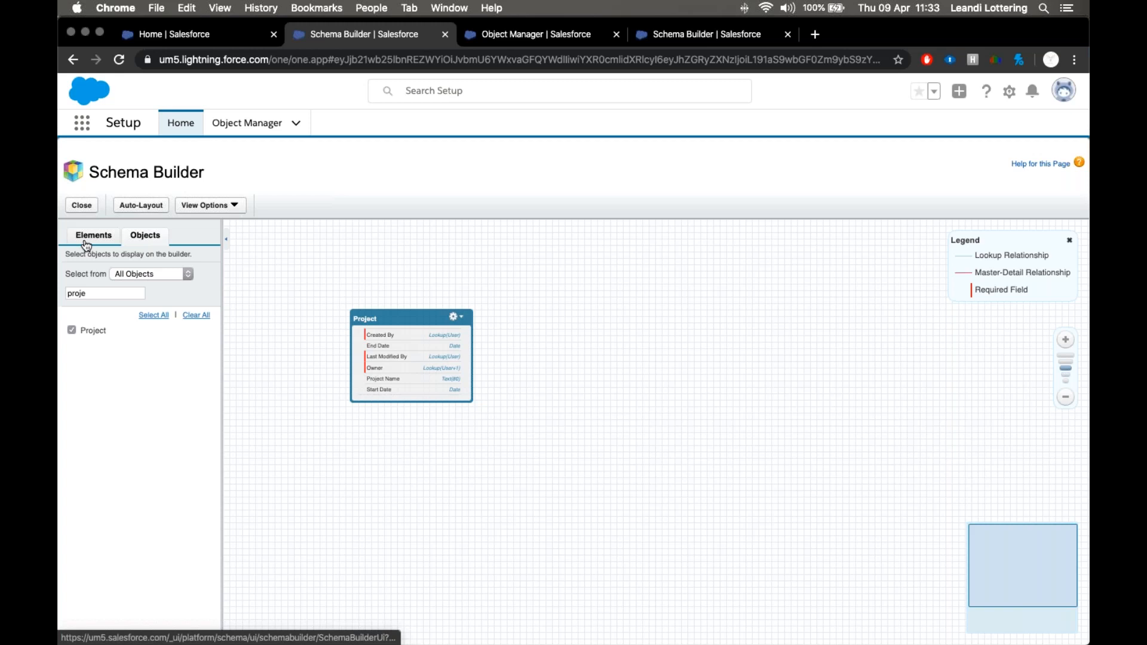
# Start a new custom object beside Project, labelled Resource with plural label Resources, leaving the description empty
pyautogui.click(87, 243)
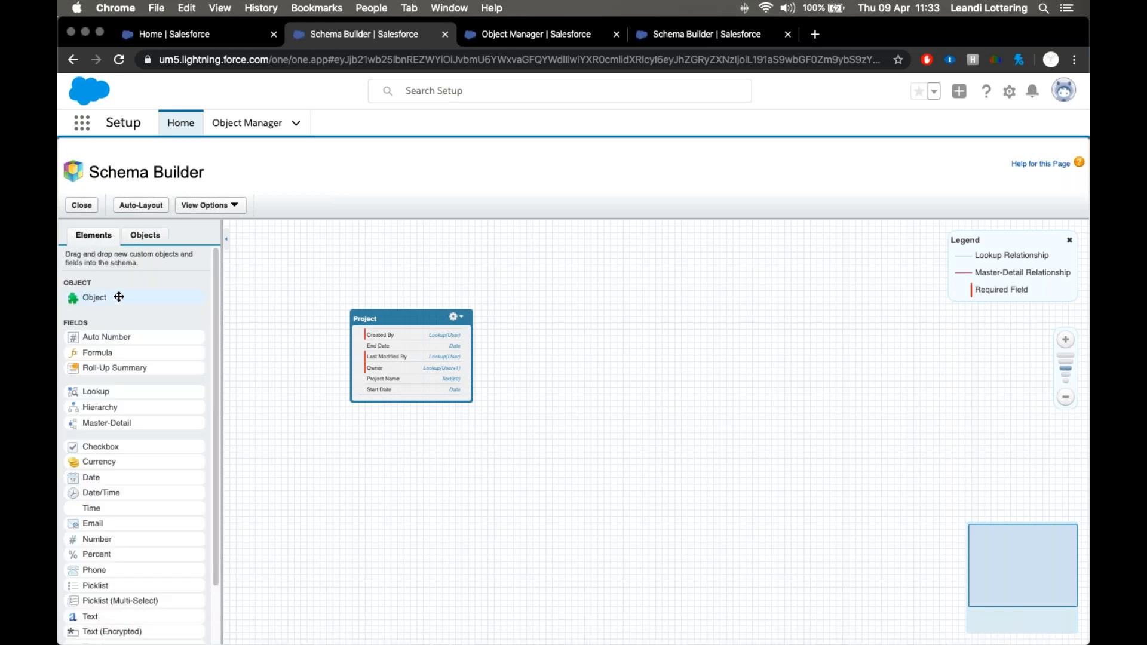
pyautogui.moveTo(117, 298); pyautogui.dragTo(589, 317)
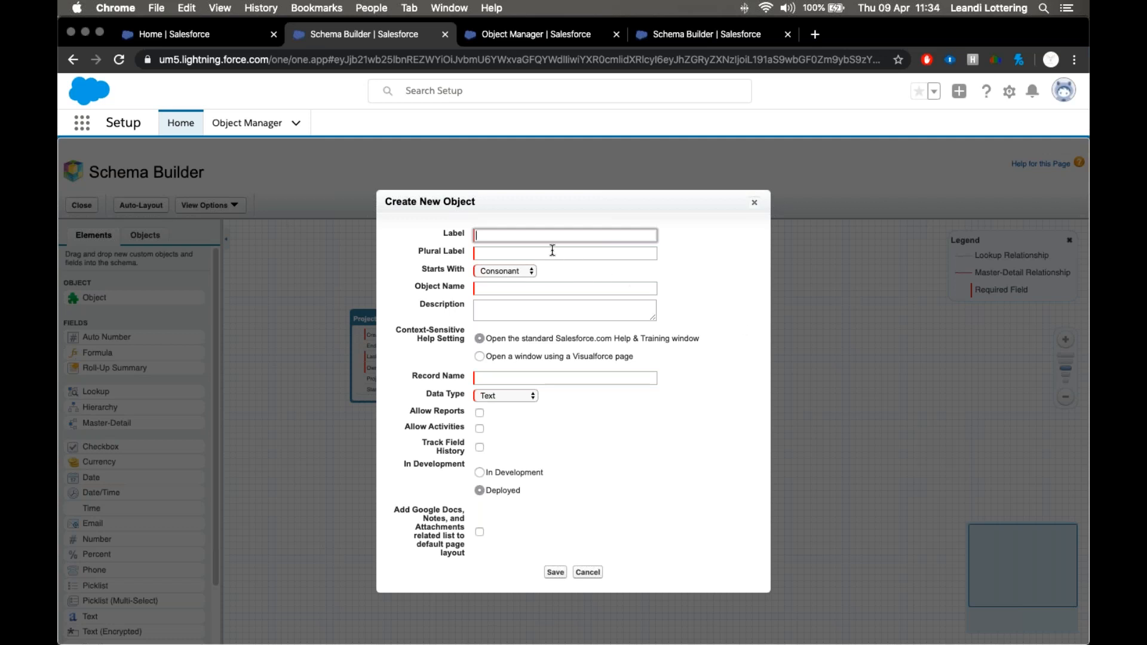
pyautogui.write('Resource')
pyautogui.press('Tab')
pyautogui.write('Resources')
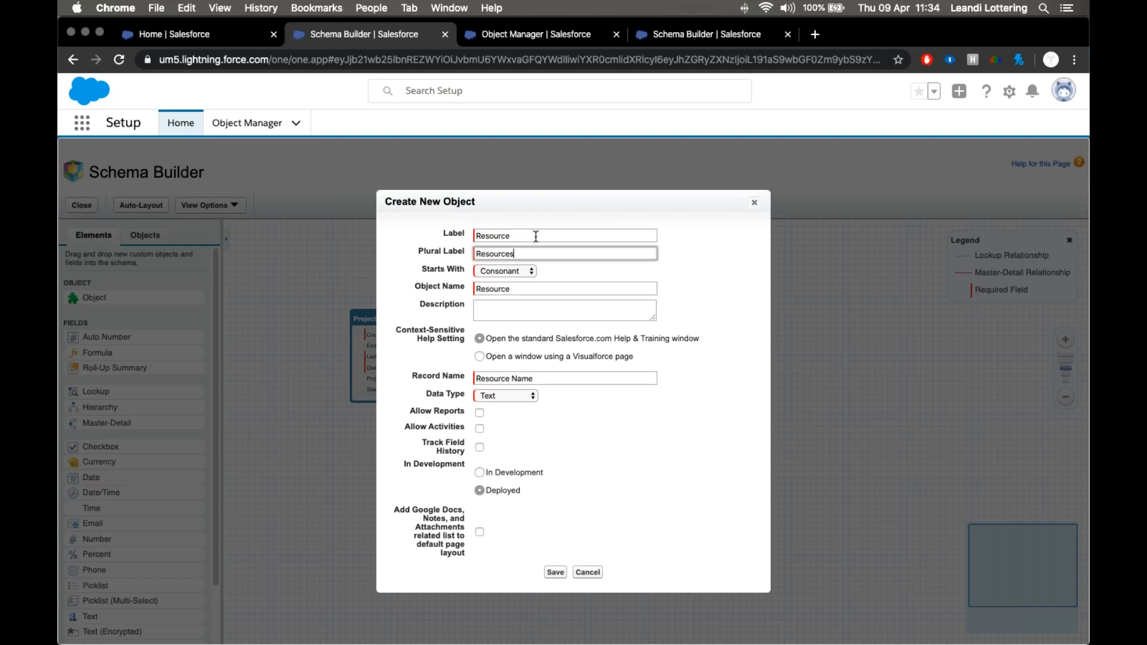
pyautogui.click(558, 267)
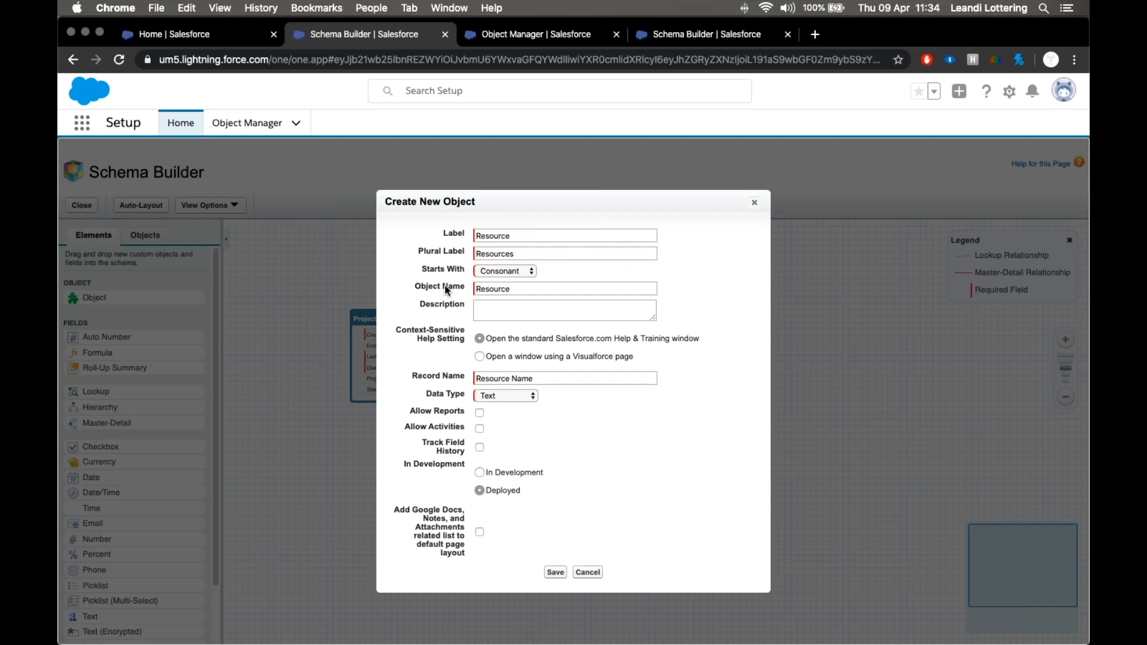
pyautogui.click(533, 314)
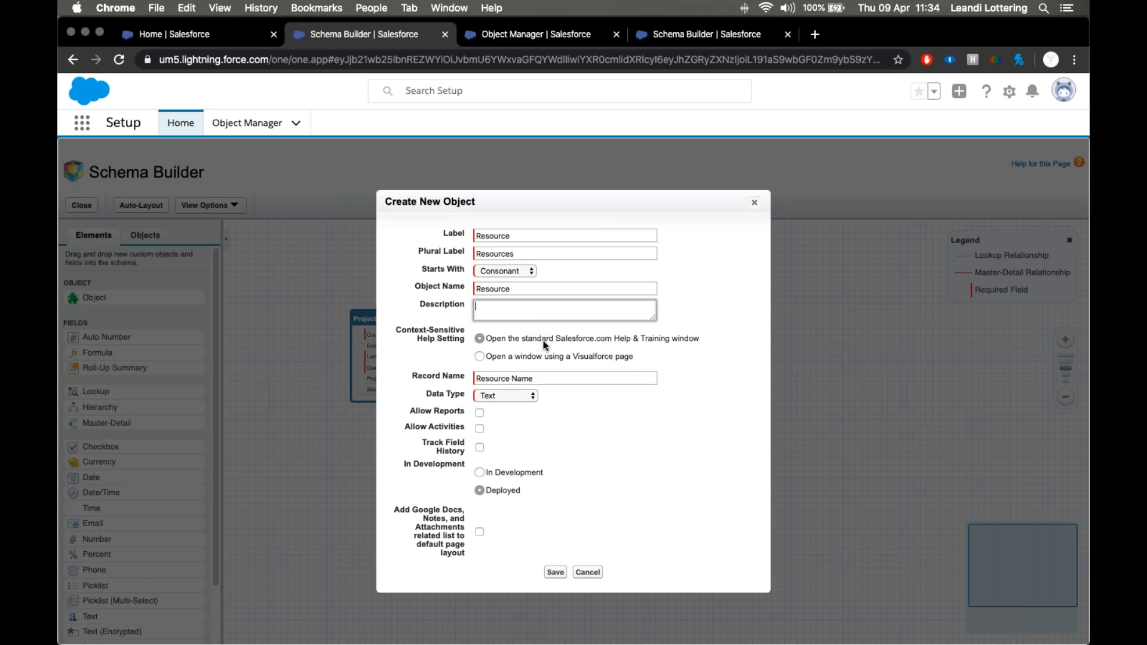
pyautogui.click(588, 412)
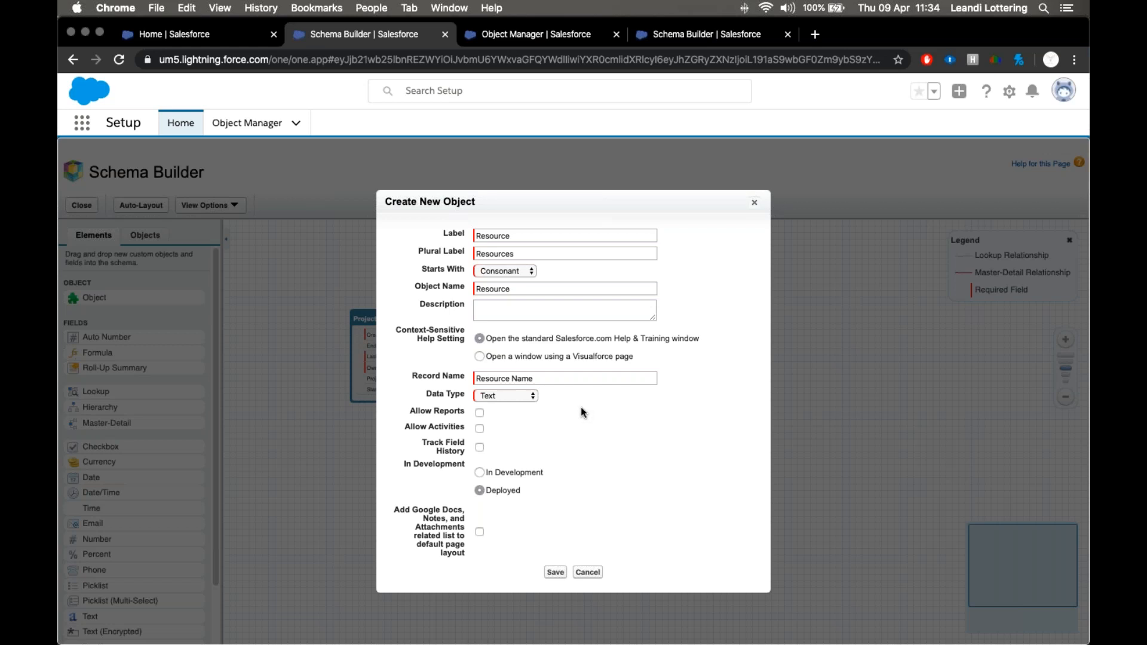
# Make the Resource record name an Auto Number with display format Resource-{0000} and starting number 0001
pyautogui.click(515, 395)
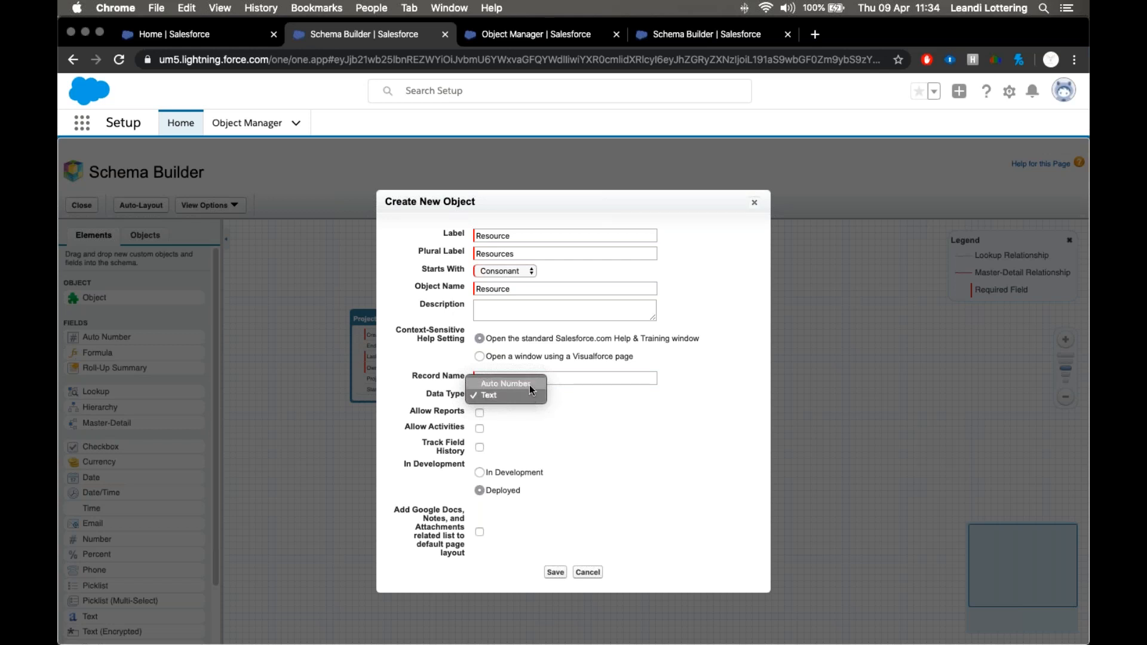
pyautogui.click(529, 385)
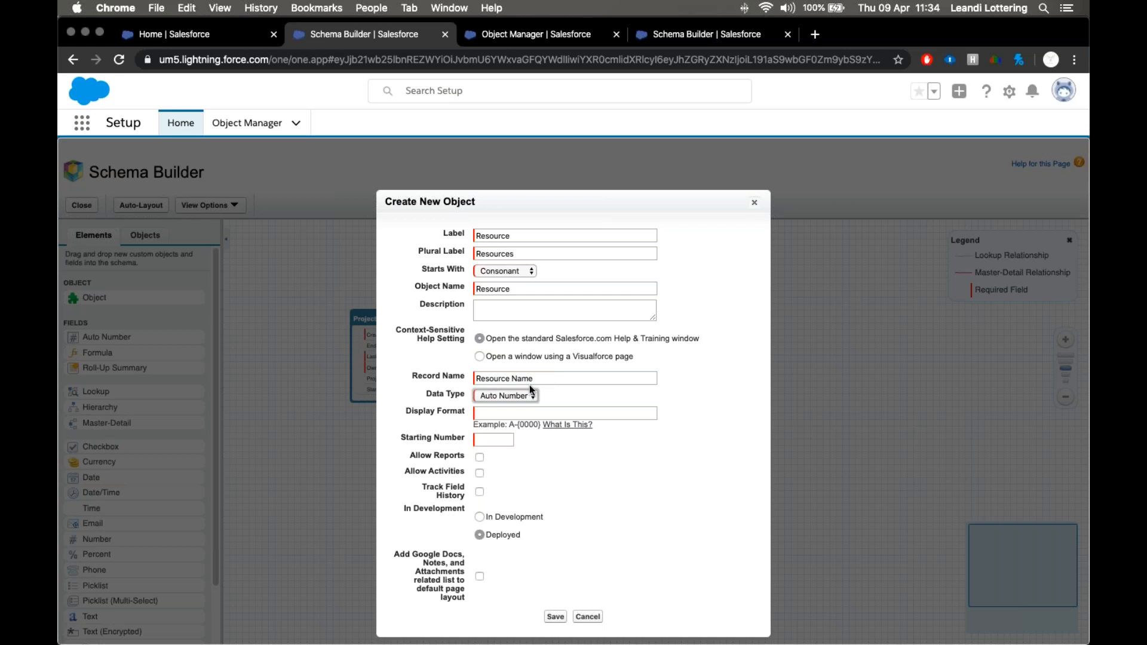
pyautogui.click(529, 412)
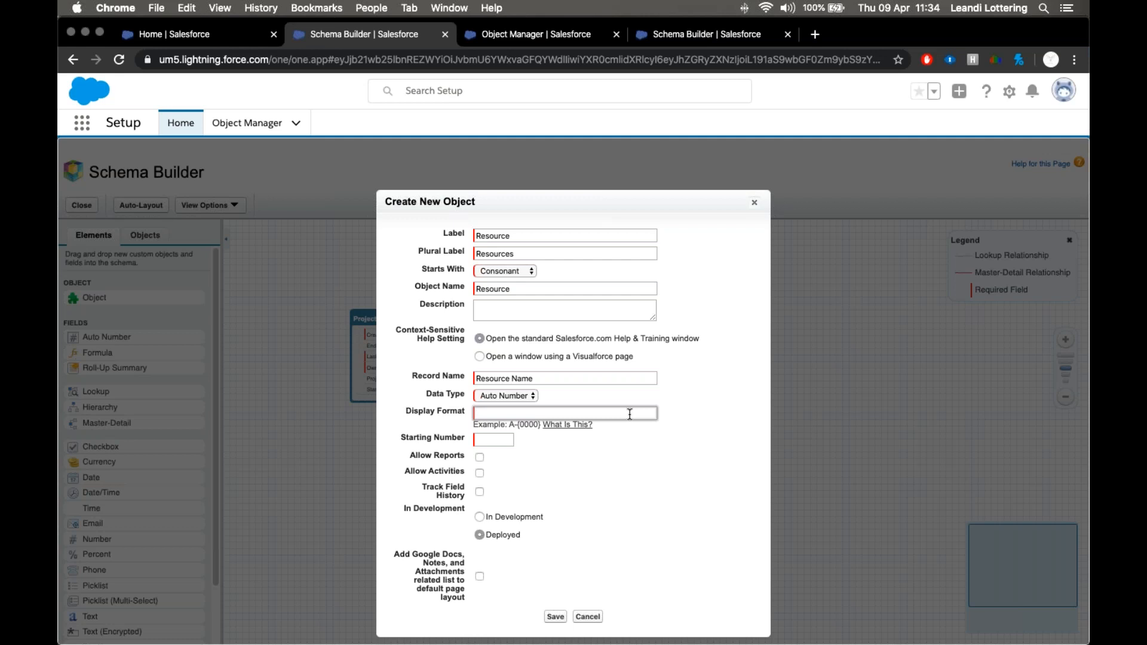
pyautogui.write('A-{0000}')
pyautogui.doubleClick(478, 413)
pyautogui.write('Resource')
pyautogui.click(501, 443)
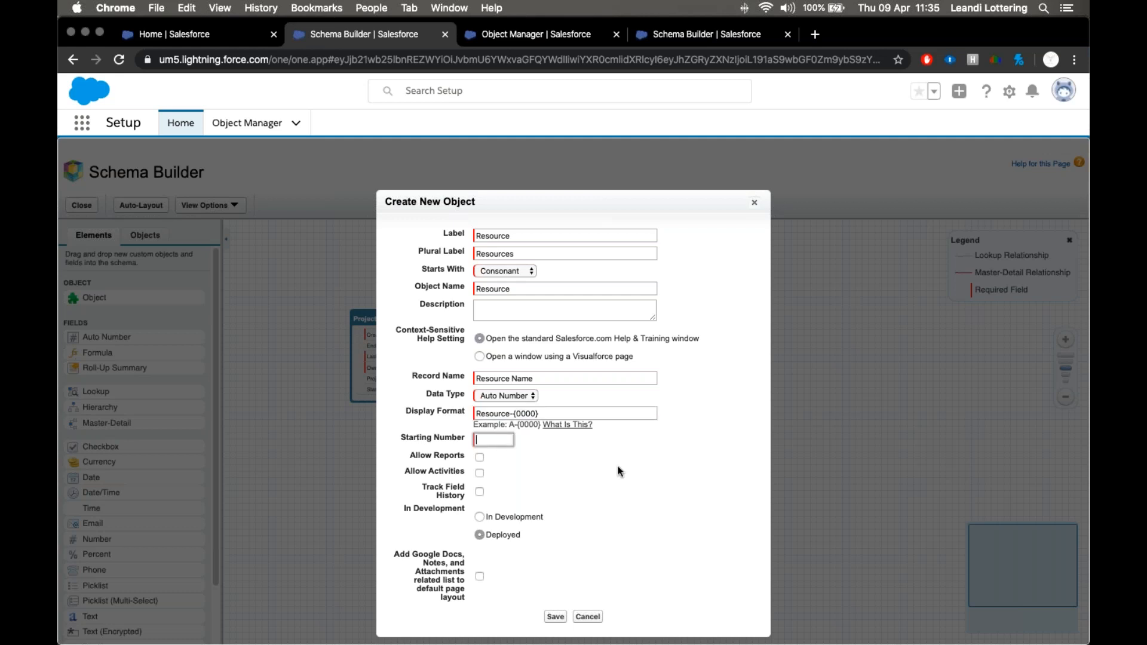
pyautogui.write('00001')
pyautogui.press('BackSpace')
pyautogui.press('BackSpace')
pyautogui.click(521, 468)
# Allow reports, activities and field history tracking for the Resource object, and save it
pyautogui.click(480, 457)
pyautogui.click(480, 472)
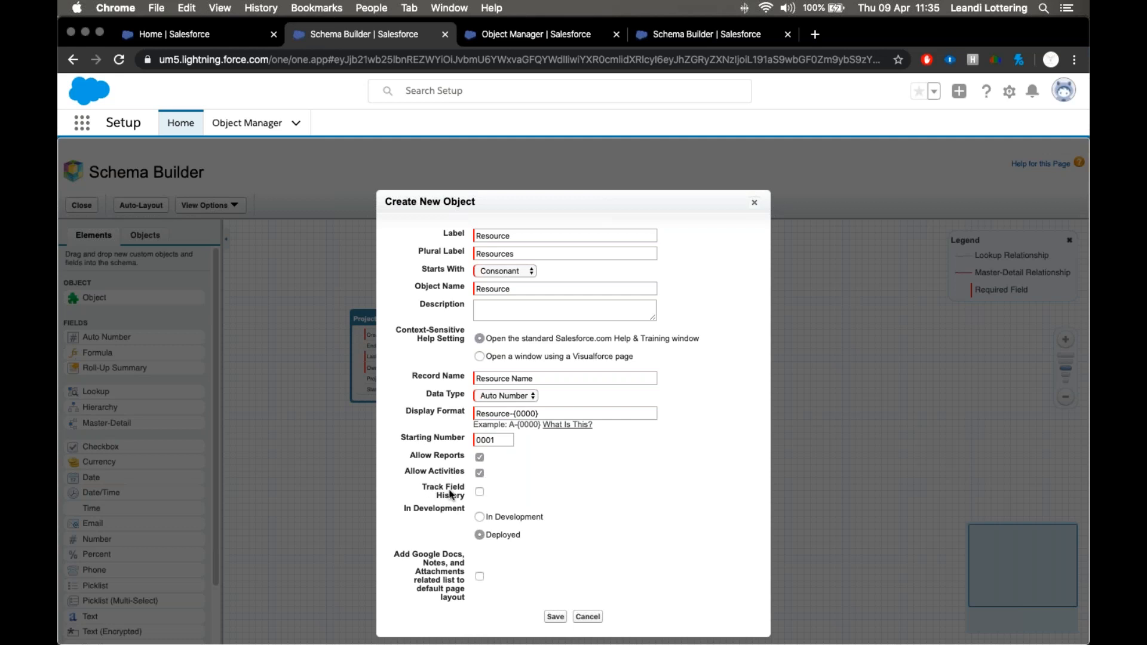
pyautogui.click(479, 492)
pyautogui.click(557, 618)
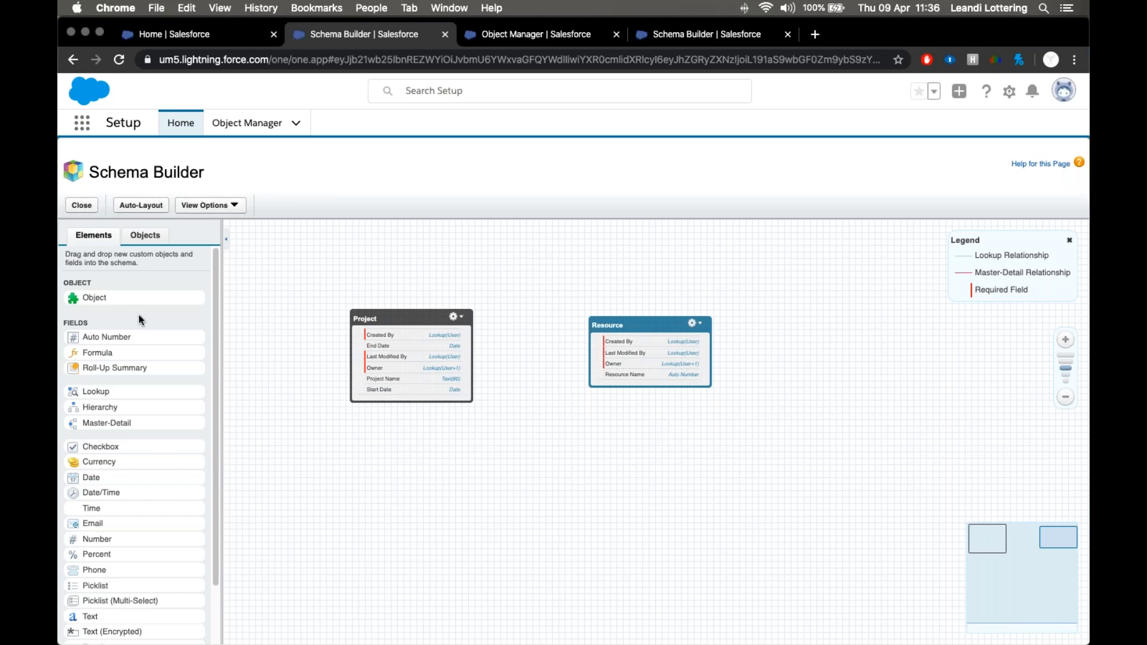
# Start a new picklist field on the Resource object labelled Resource Type, leaving description and help text empty
pyautogui.scroll(-1, 138, 316)
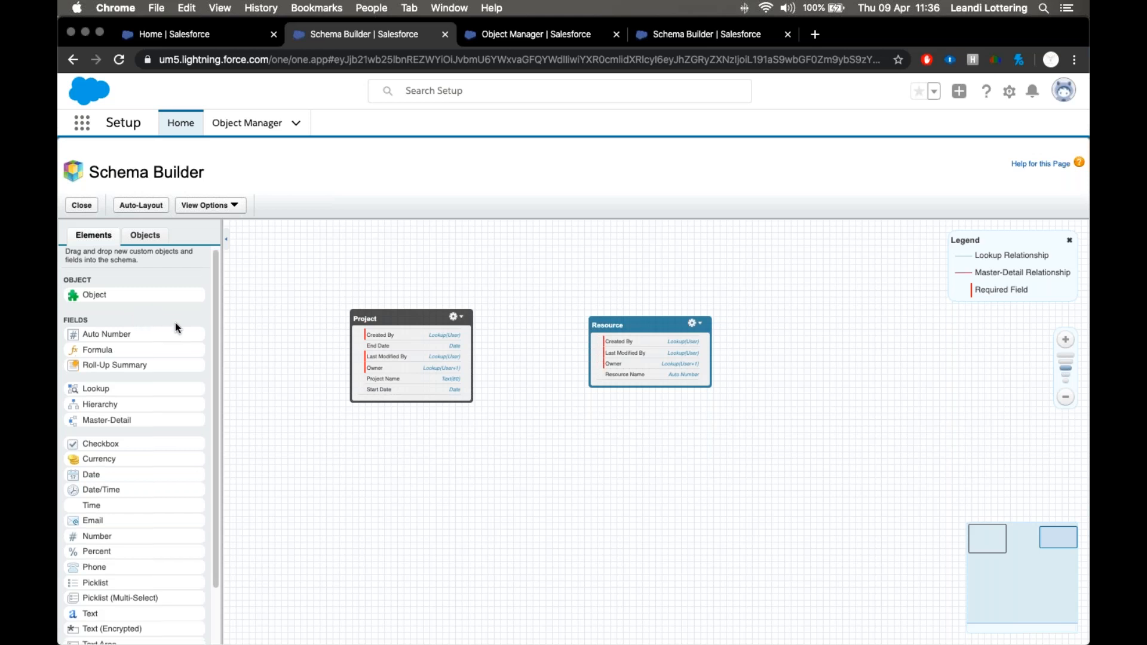
pyautogui.scroll(-3, 167, 326)
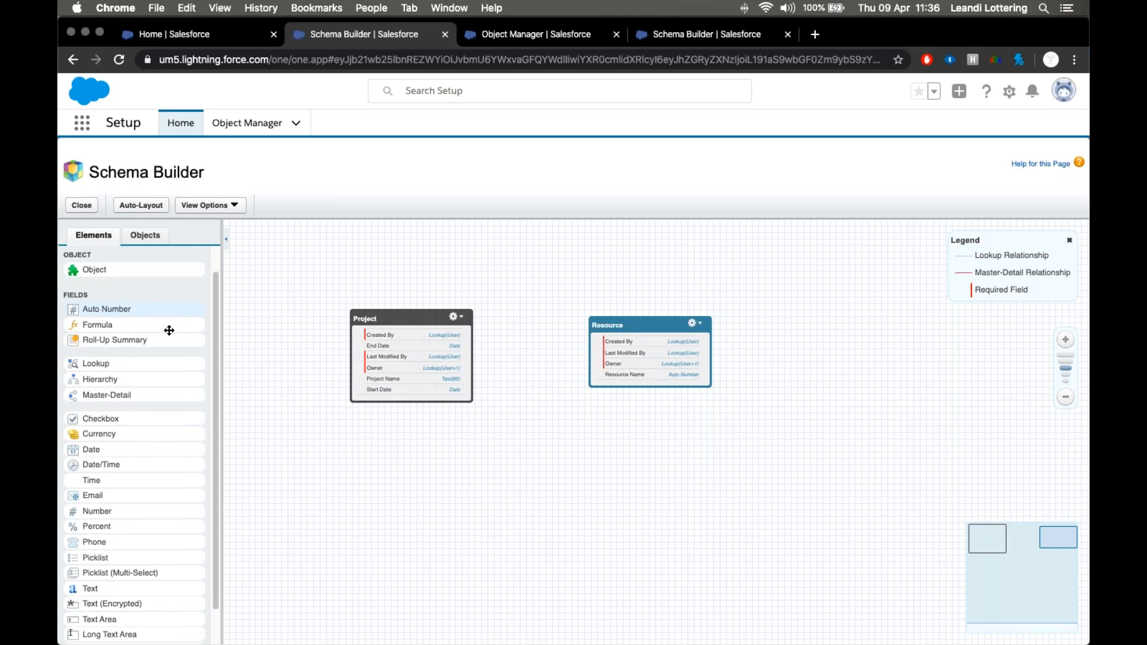
pyautogui.scroll(-3, 170, 330)
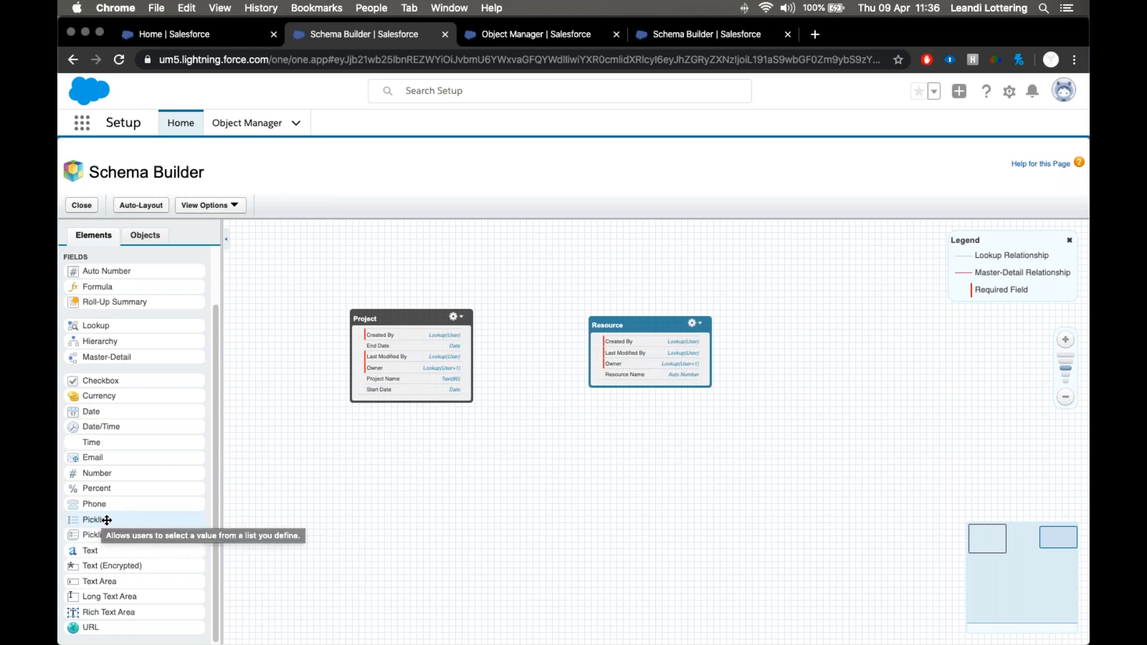
pyautogui.moveTo(96, 520); pyautogui.dragTo(659, 352)
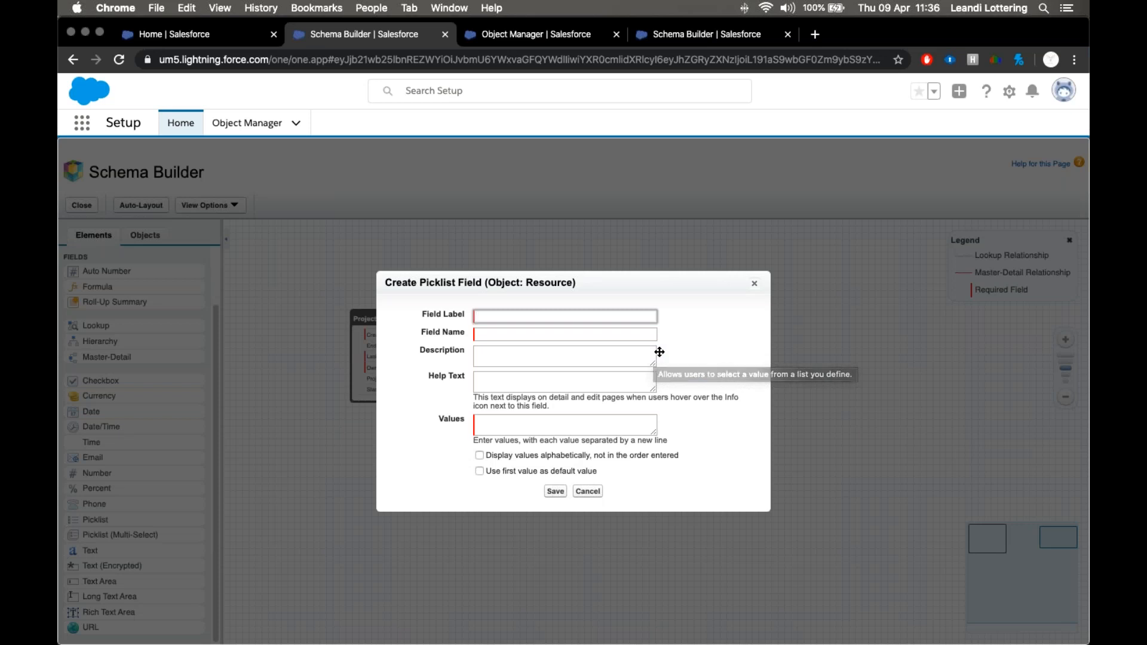
pyautogui.write('Resou')
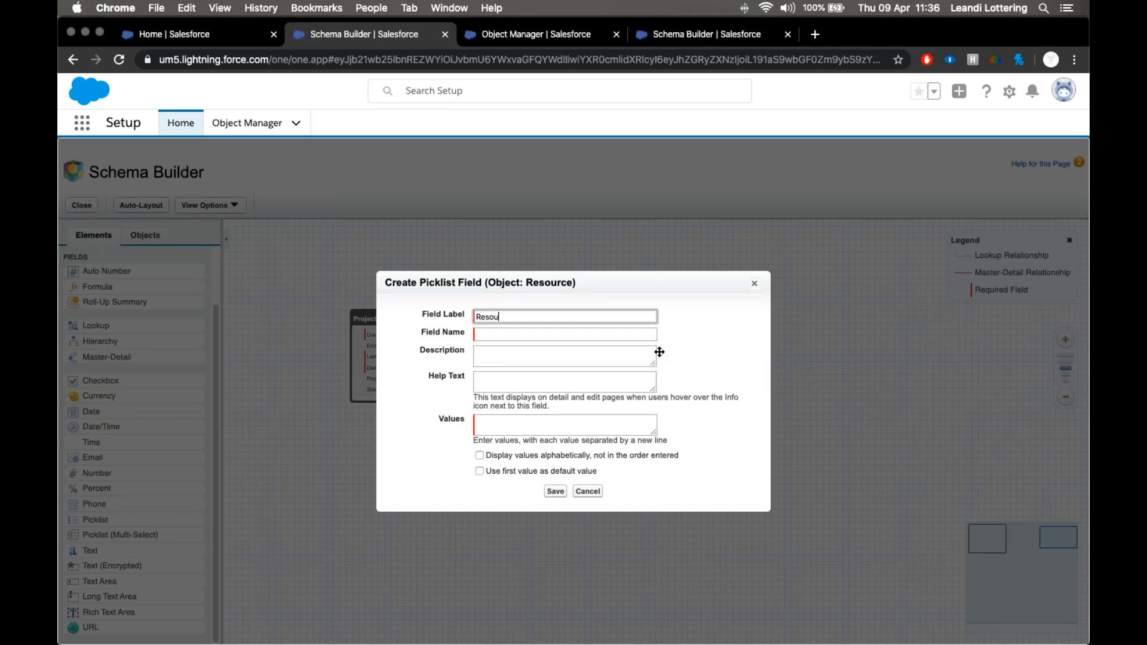
pyautogui.write('rce Type')
pyautogui.press('Tab')
pyautogui.press('Tab')
pyautogui.press('Tab')
pyautogui.press('Tab')
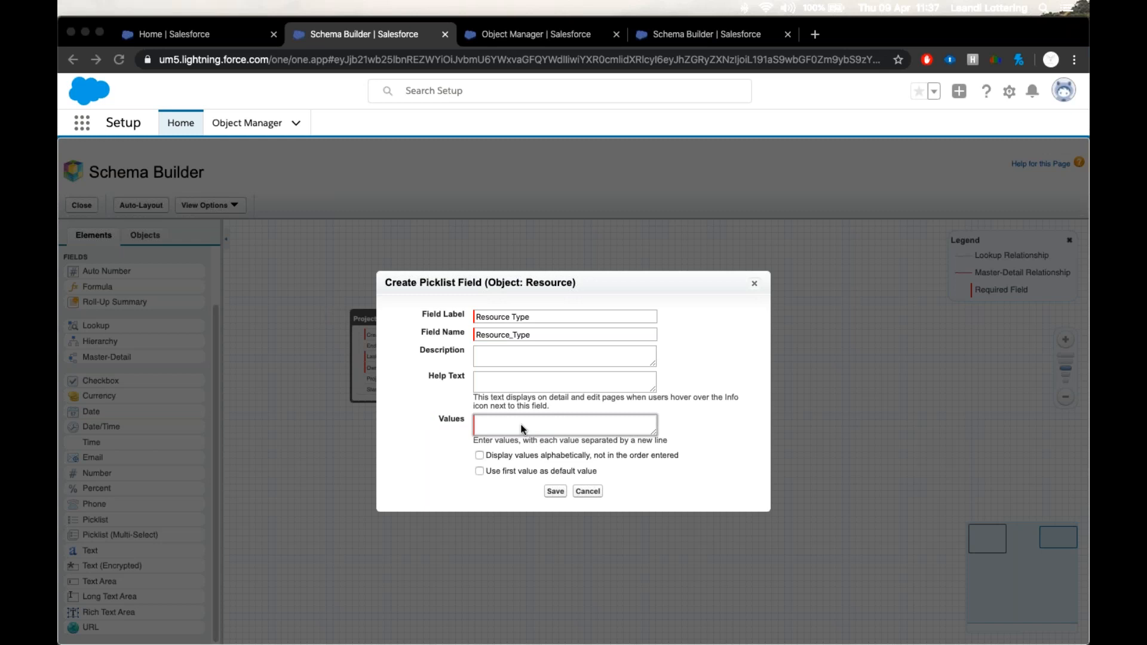
# Give the Resource Type picklist the values Car, Cellphone, Truck and Tablet, displayed alphabetically, and save the field
pyautogui.write('Car ')
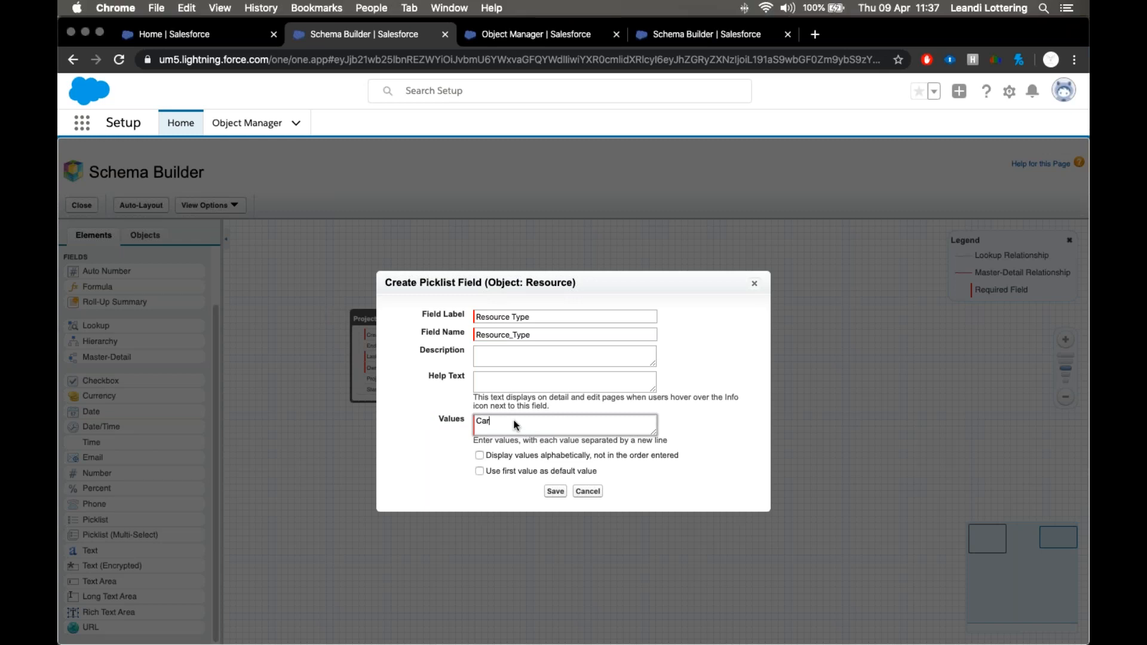
pyautogui.write('C')
pyautogui.write('lpo')
pyautogui.write('hone')
pyautogui.press('Return')
pyautogui.write('Truck')
pyautogui.press('Return')
pyautogui.write('Tablet')
pyautogui.press('Return')
pyautogui.press('BackSpace')
pyautogui.click(479, 457)
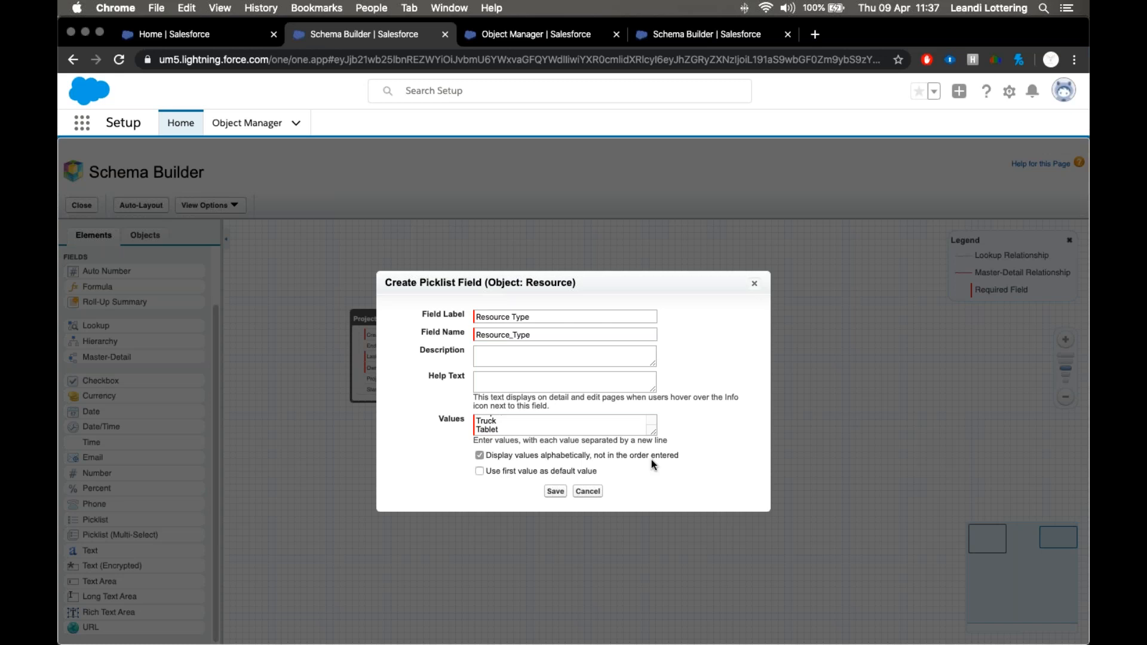
pyautogui.scroll(3, 508, 421)
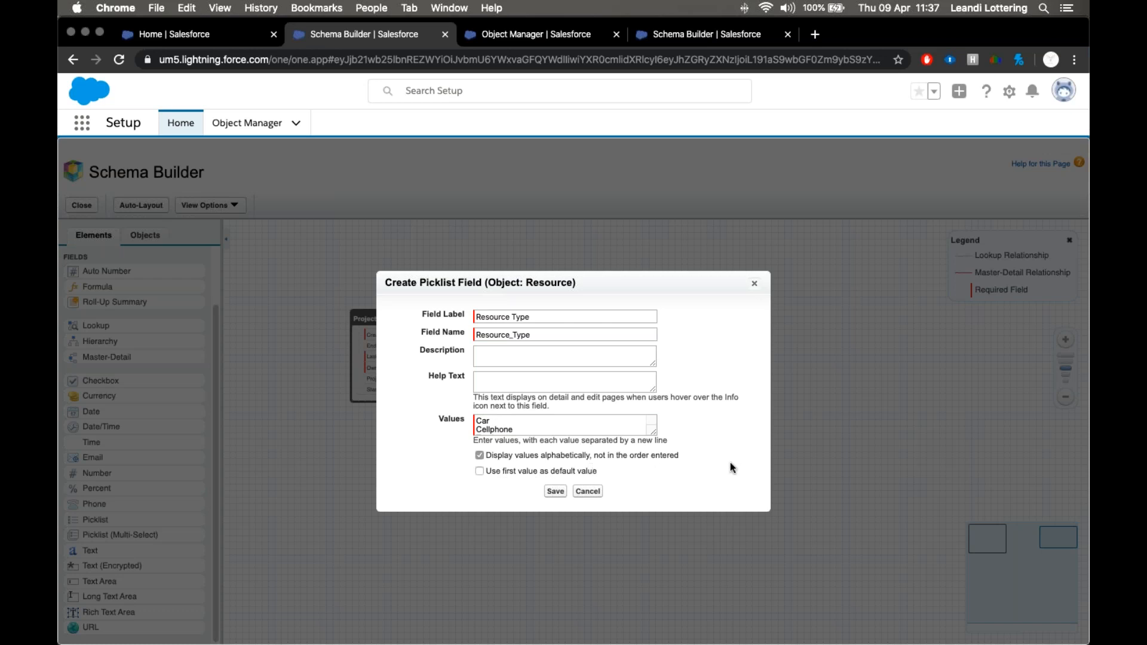
pyautogui.click(555, 491)
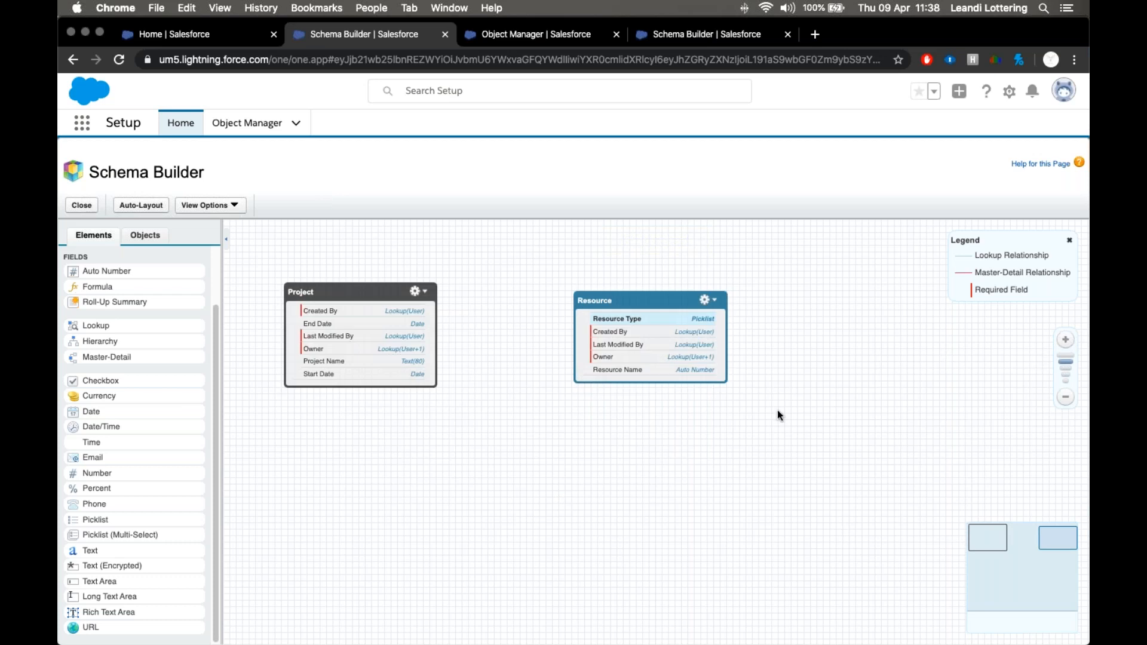
# Start a new lookup field on the Resource object with the label and field name Project
pyautogui.click(1065, 340)
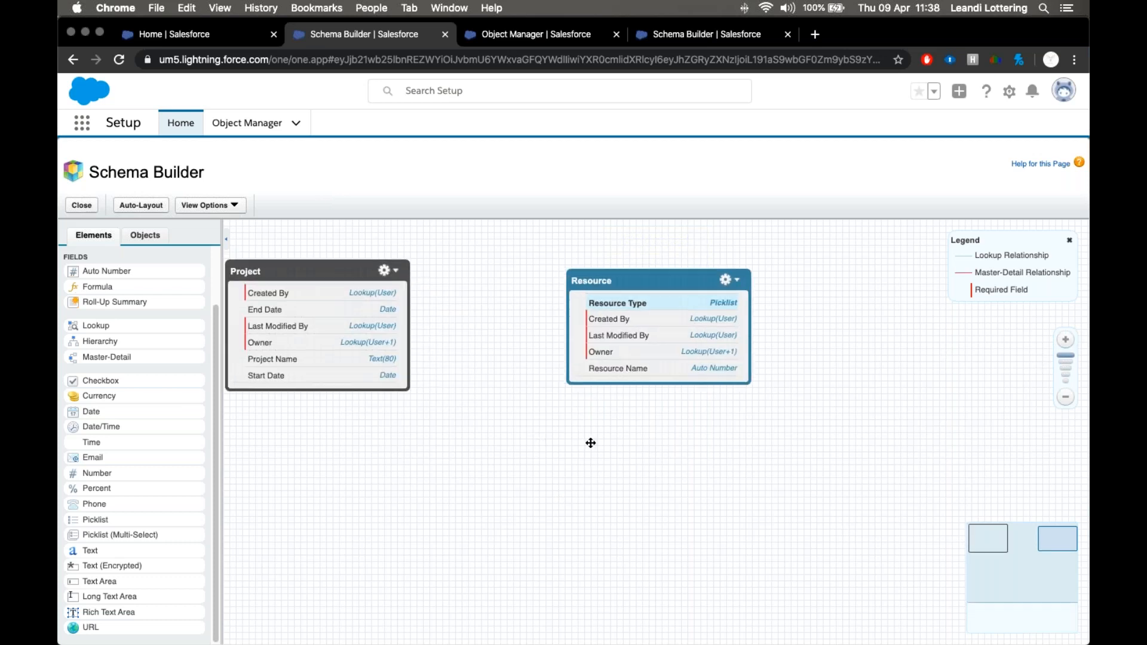
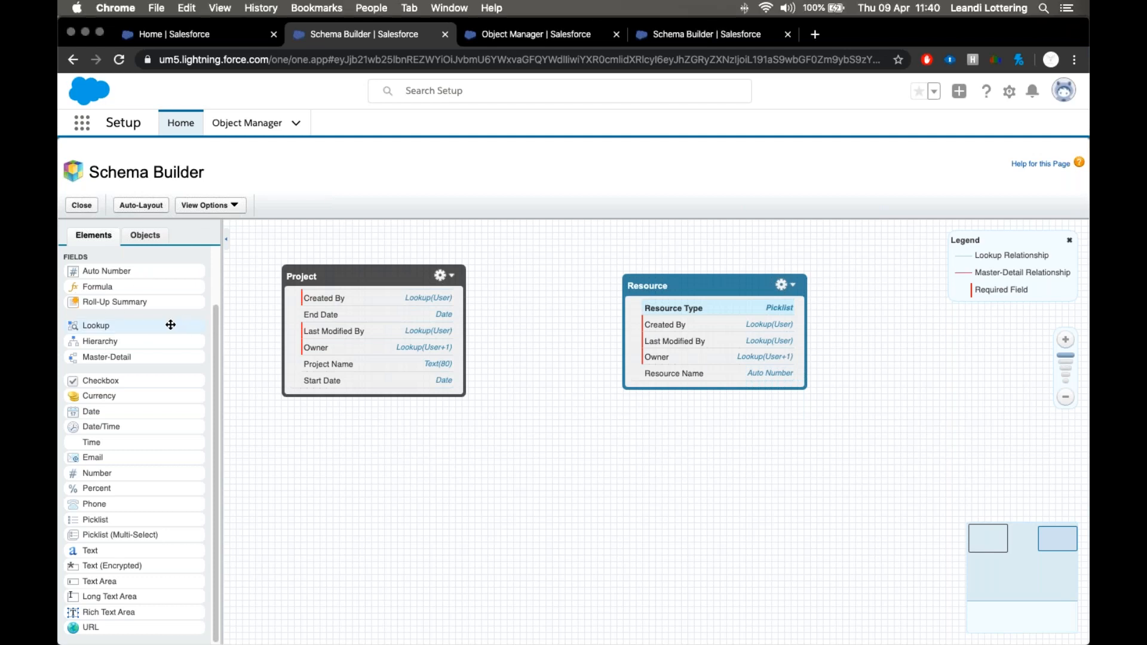
pyautogui.moveTo(171, 325); pyautogui.dragTo(757, 328)
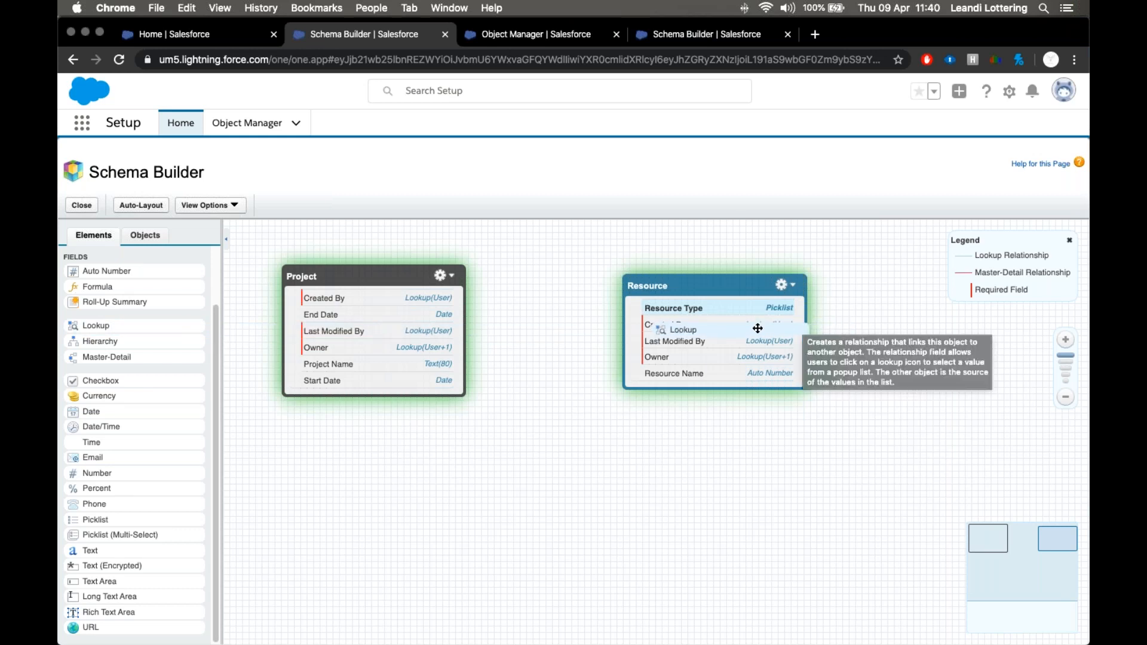
pyautogui.moveTo(757, 328); pyautogui.dragTo(757, 328)
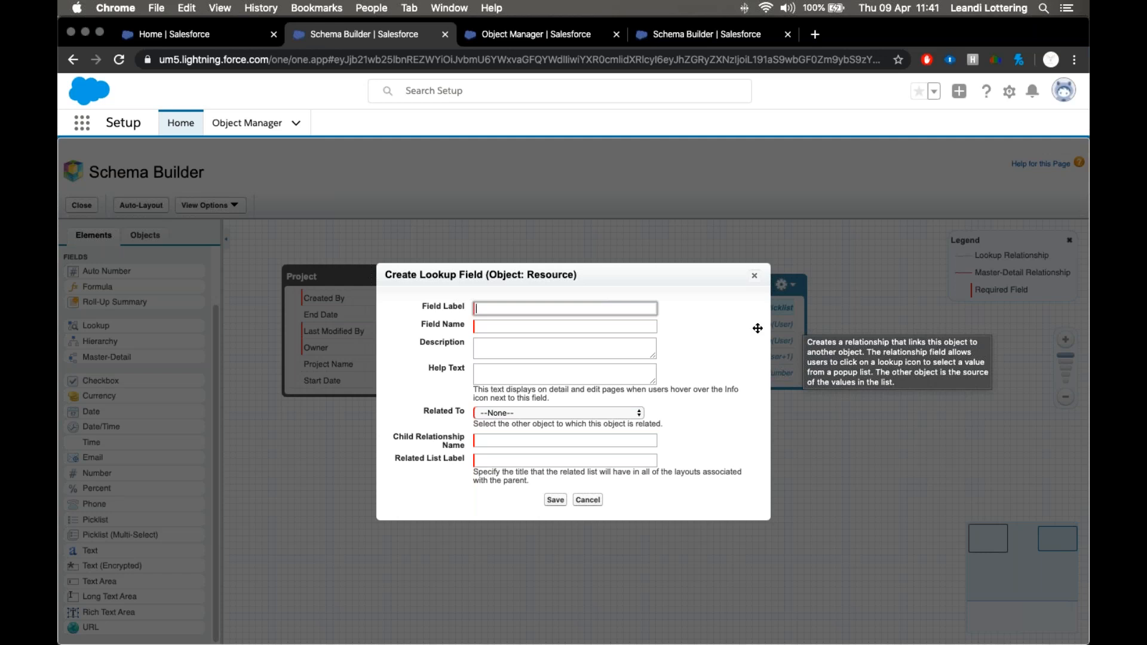
pyautogui.write('Project')
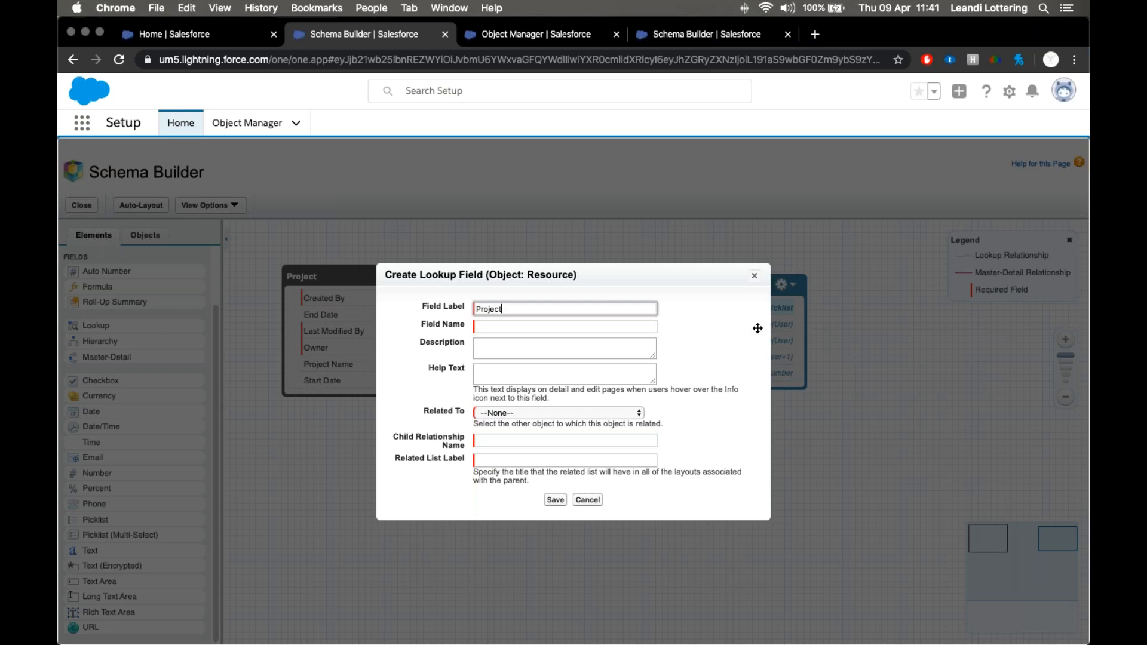
pyautogui.press('Tab')
pyautogui.press('Tab')
pyautogui.press('Tab')
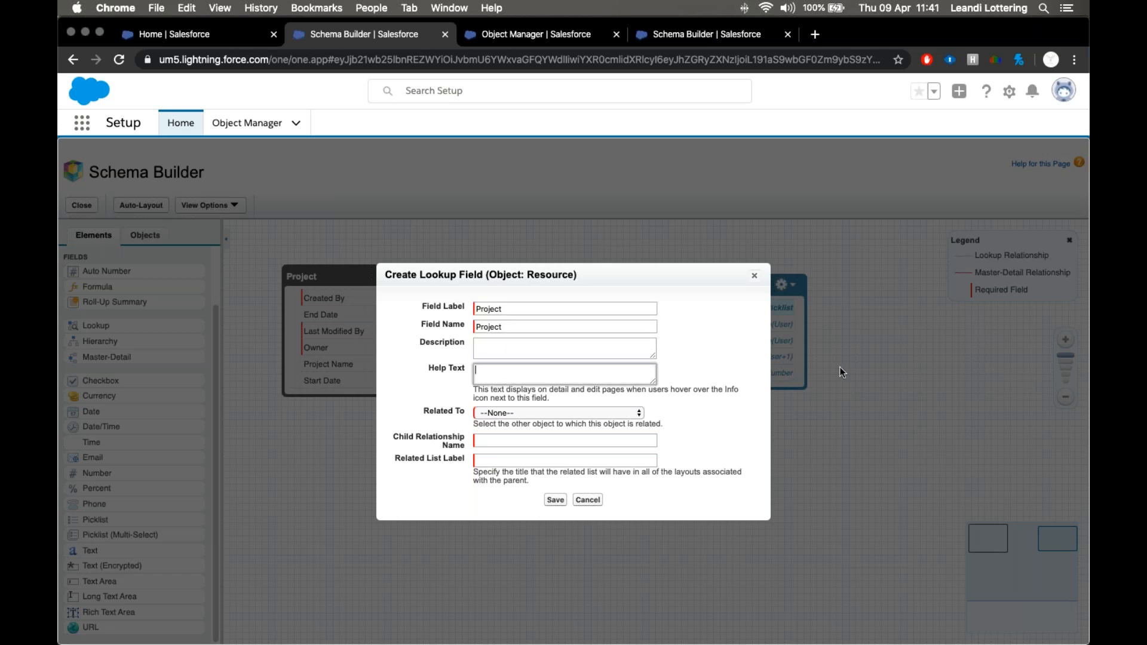
# Describe the lookup field as "Lookup to Project" and leave its help text empty
pyautogui.click(493, 351)
pyautogui.write('Look')
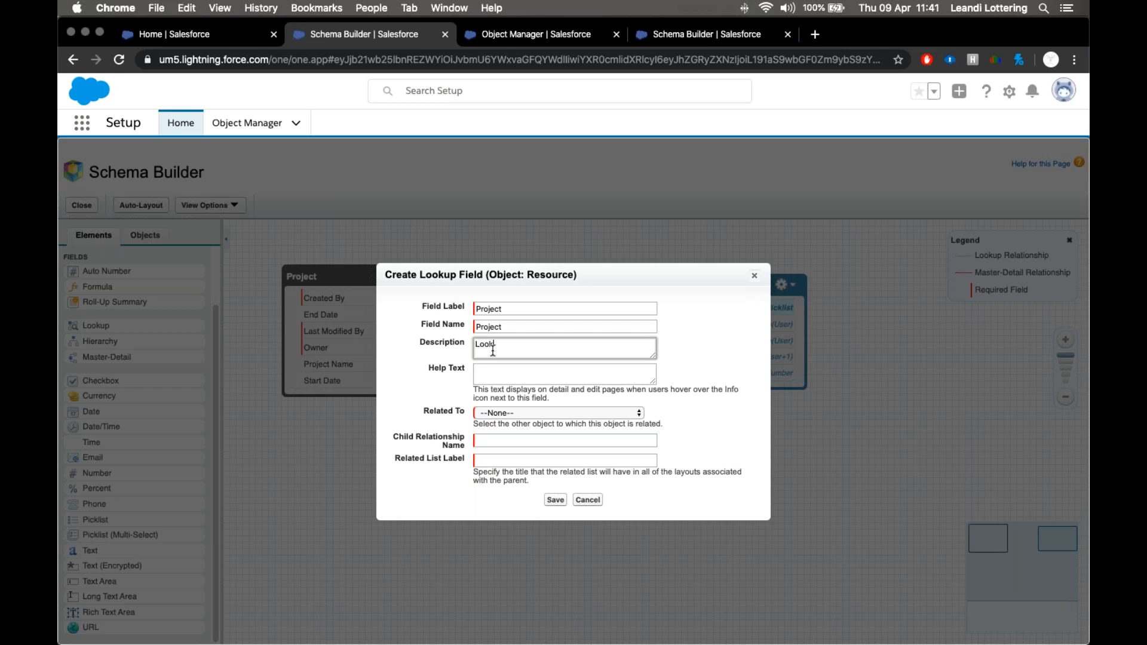
pyautogui.write('up to Project')
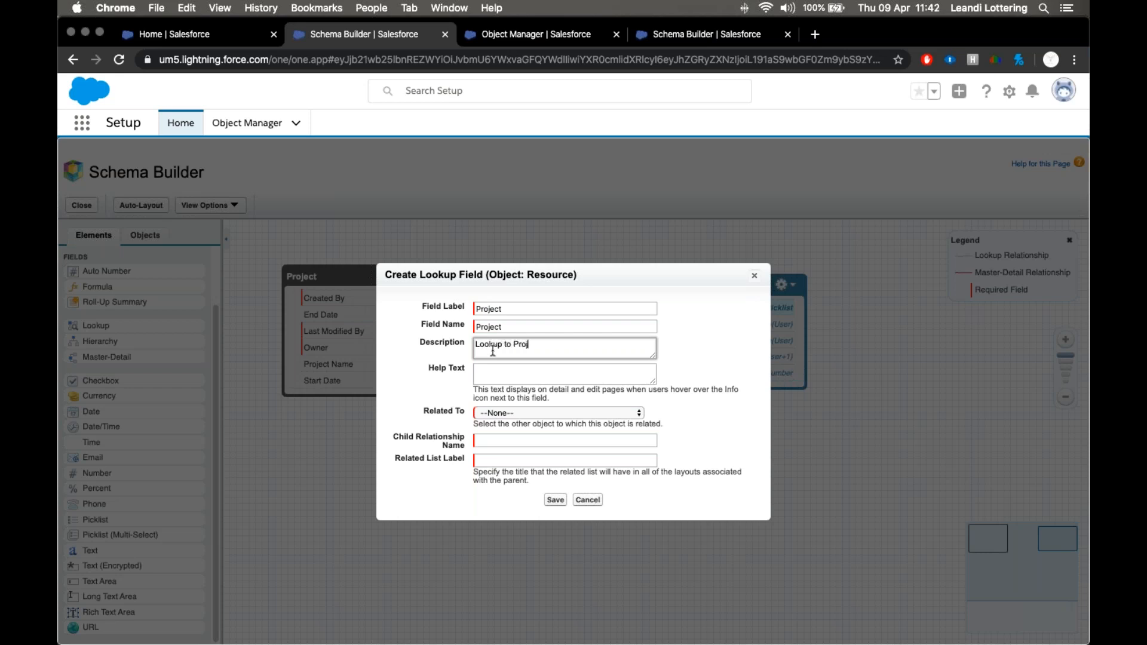
pyautogui.click(697, 363)
pyautogui.click(493, 375)
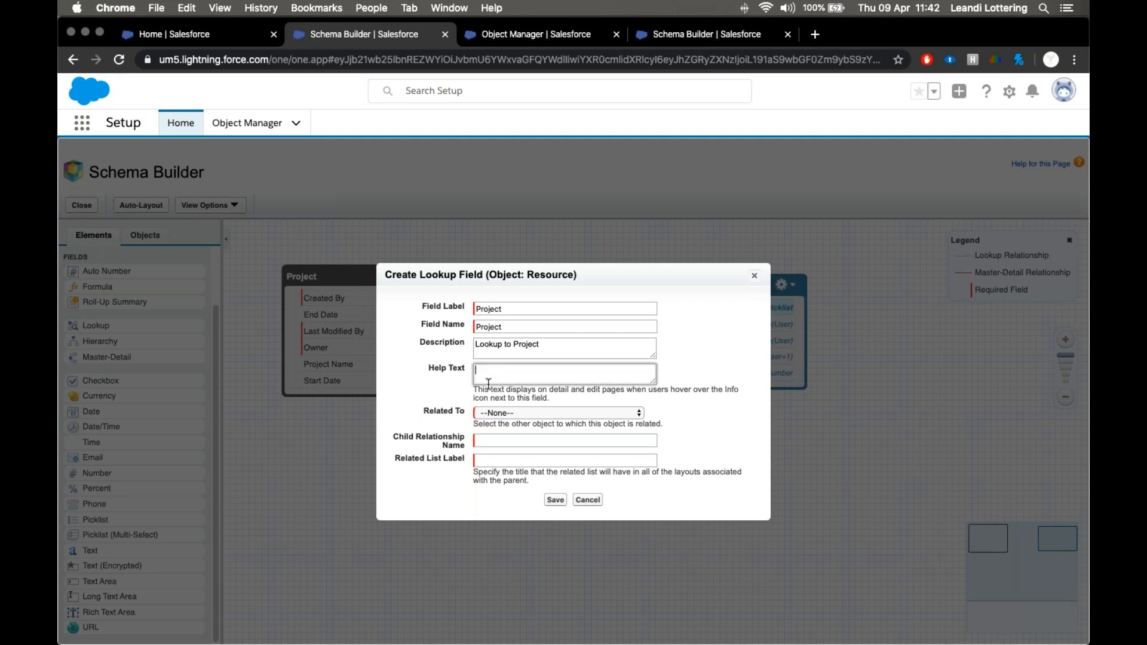
pyautogui.click(439, 419)
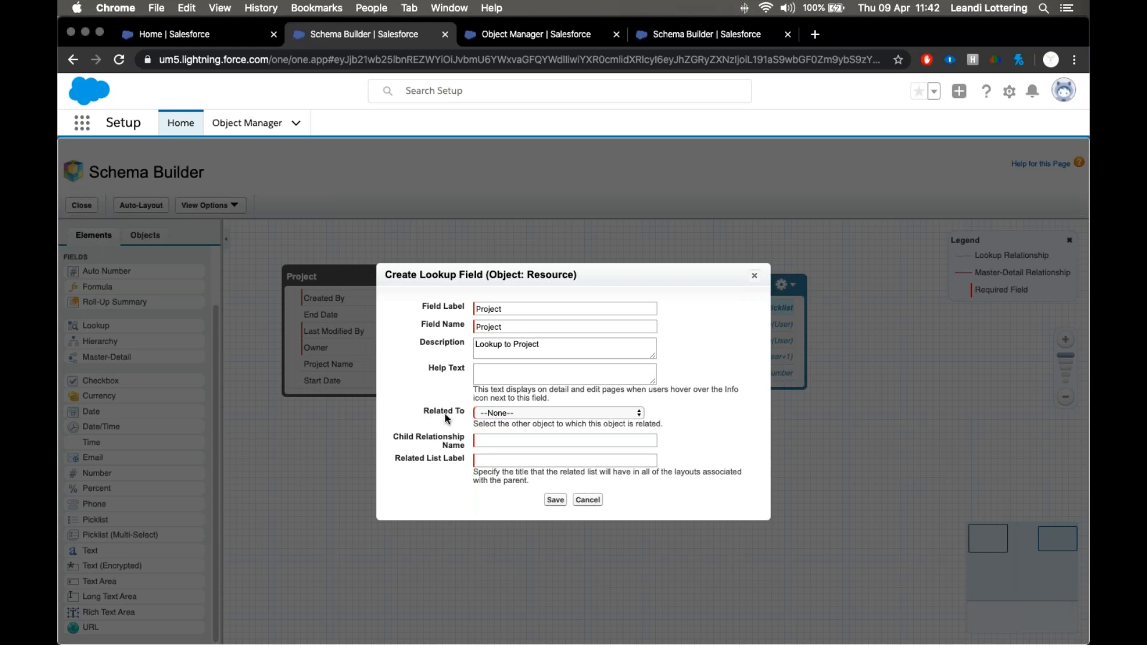
# Relate the lookup field to the Project object, keep Resources as child relationship name and related list label, and save it
pyautogui.click(503, 415)
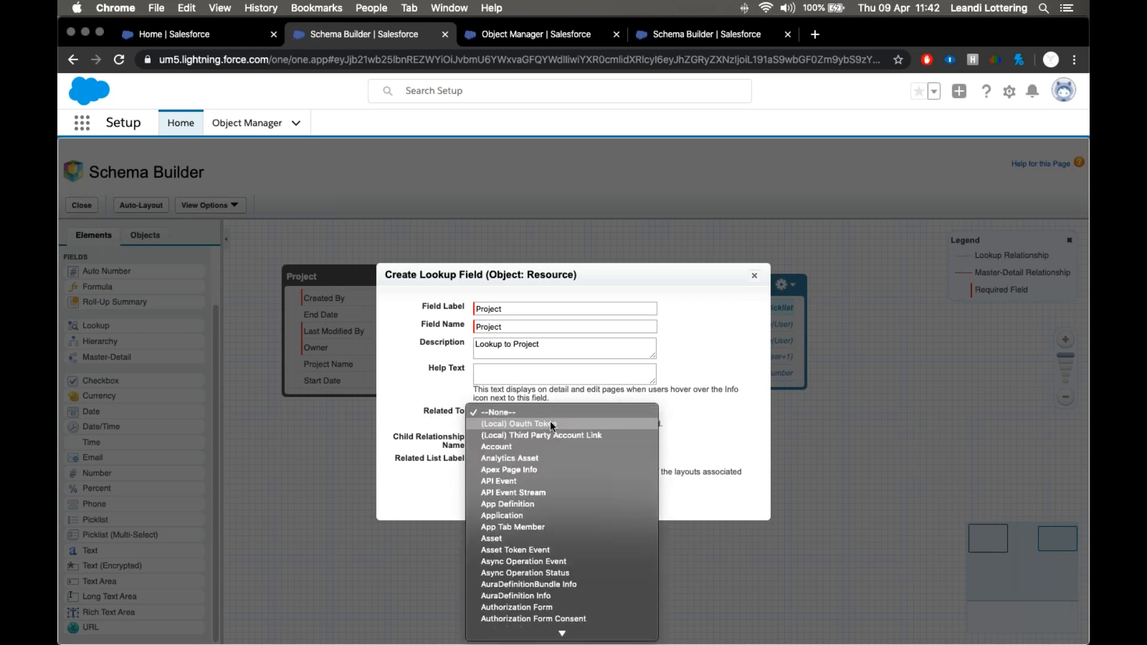
pyautogui.scroll(-10, 568, 426)
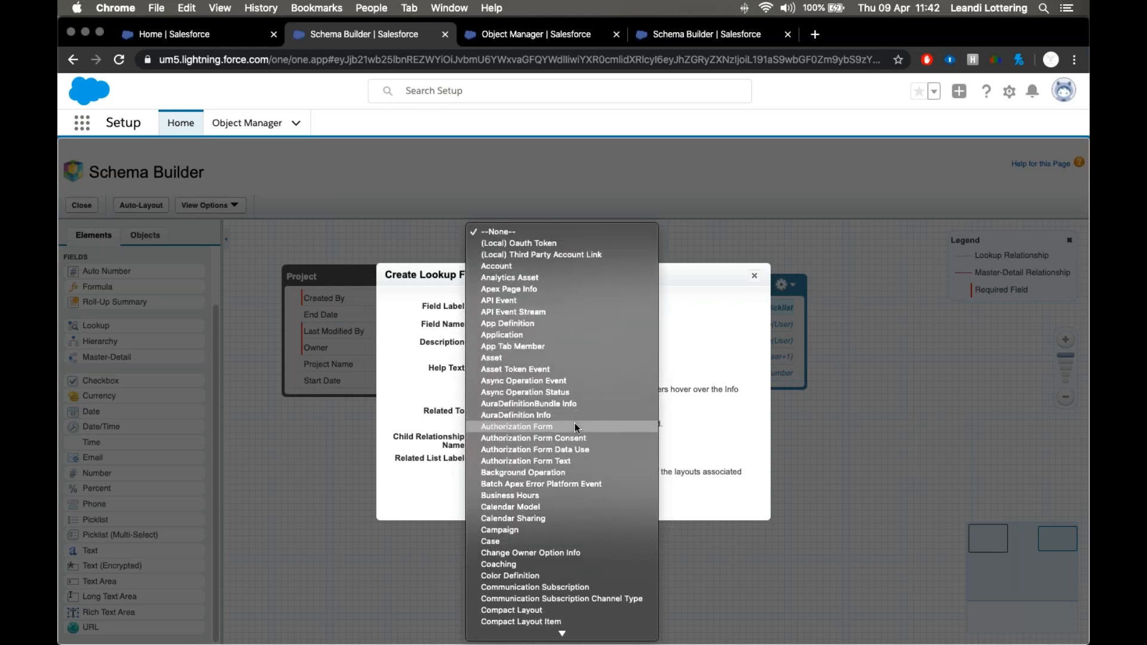
pyautogui.scroll(-10, 577, 421)
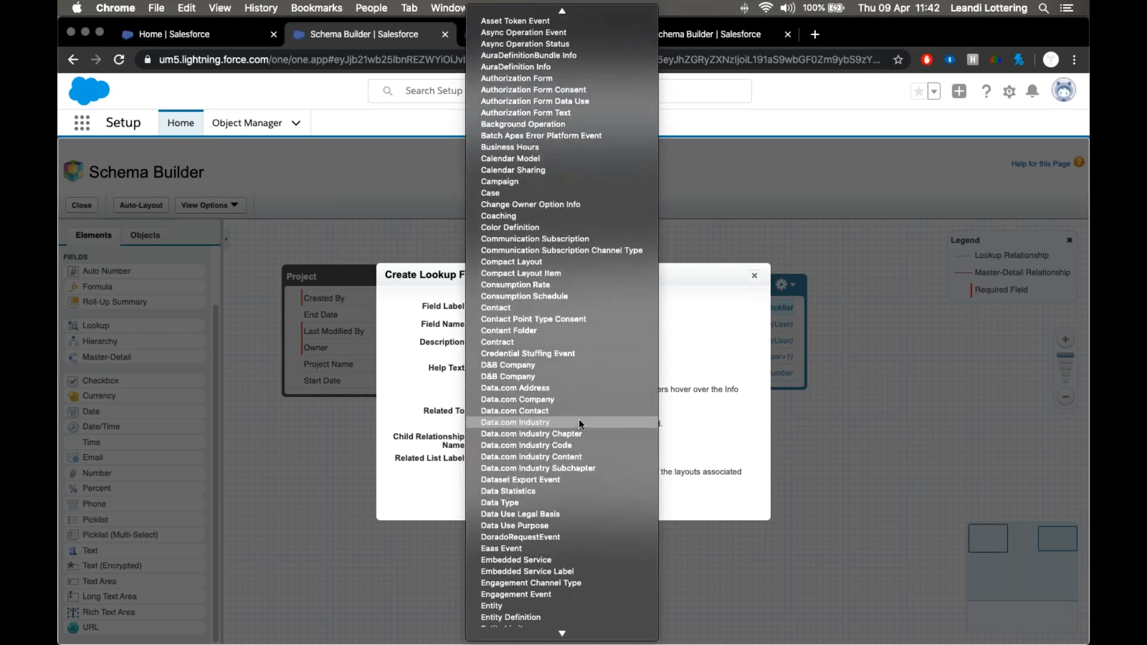
pyautogui.scroll(-20, 578, 419)
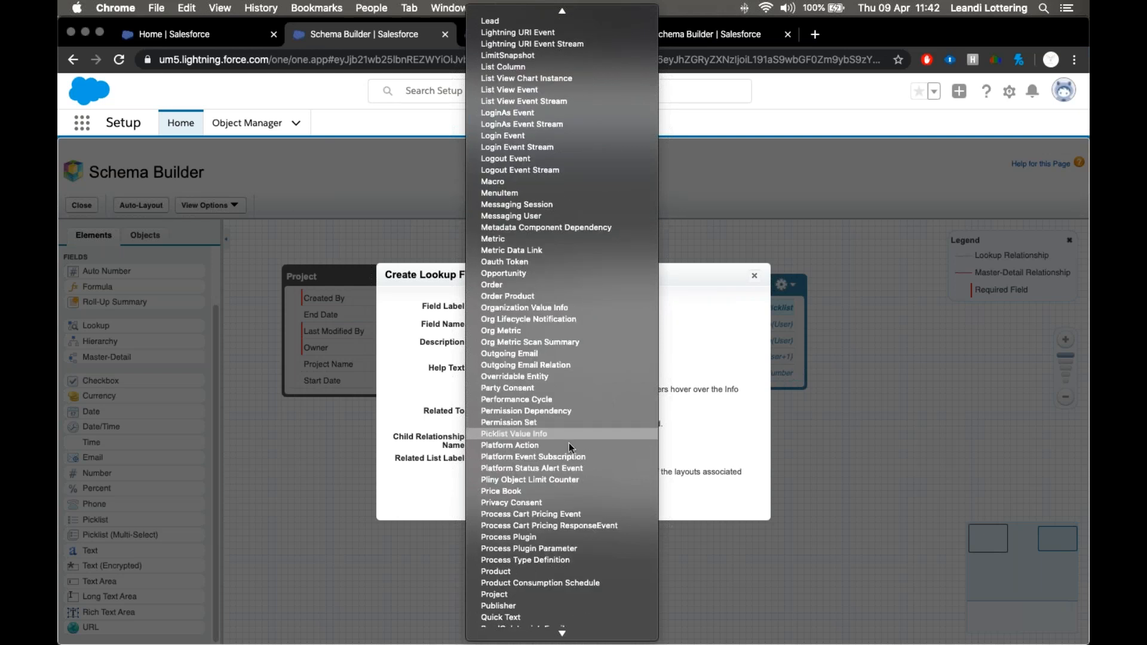
pyautogui.click(560, 594)
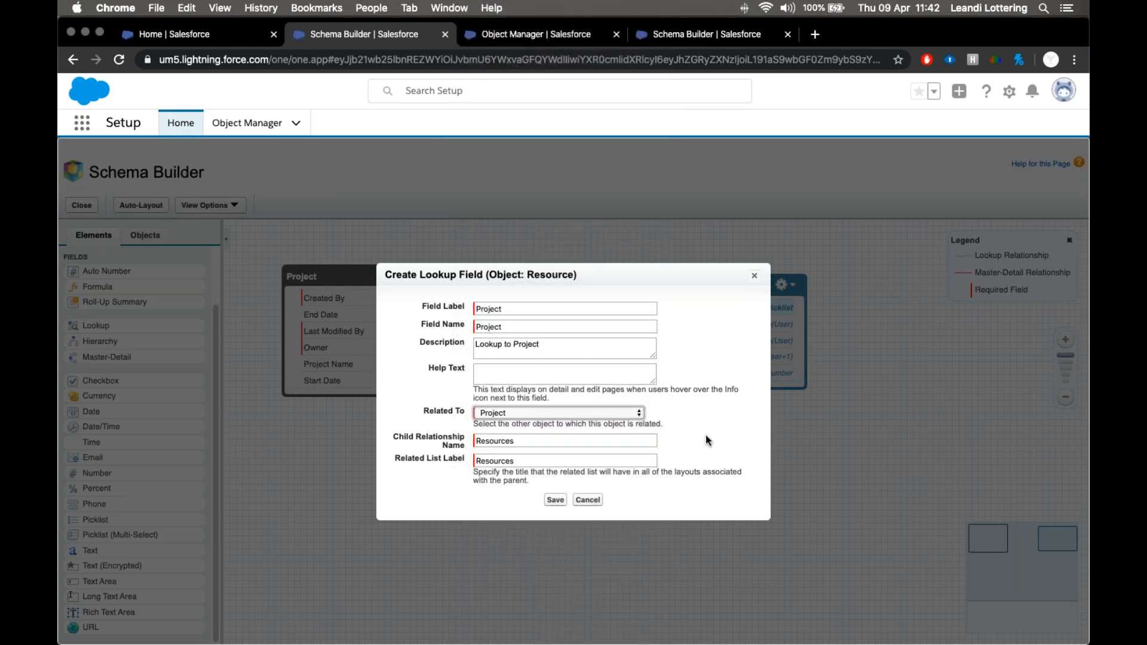
pyautogui.click(405, 457)
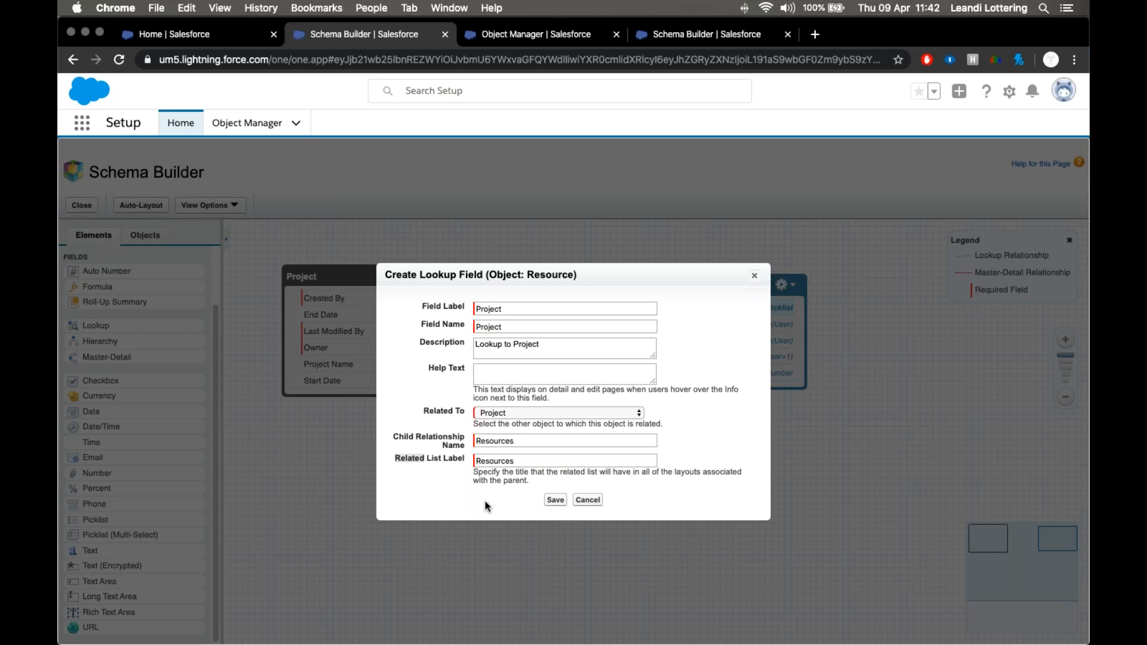
pyautogui.click(555, 501)
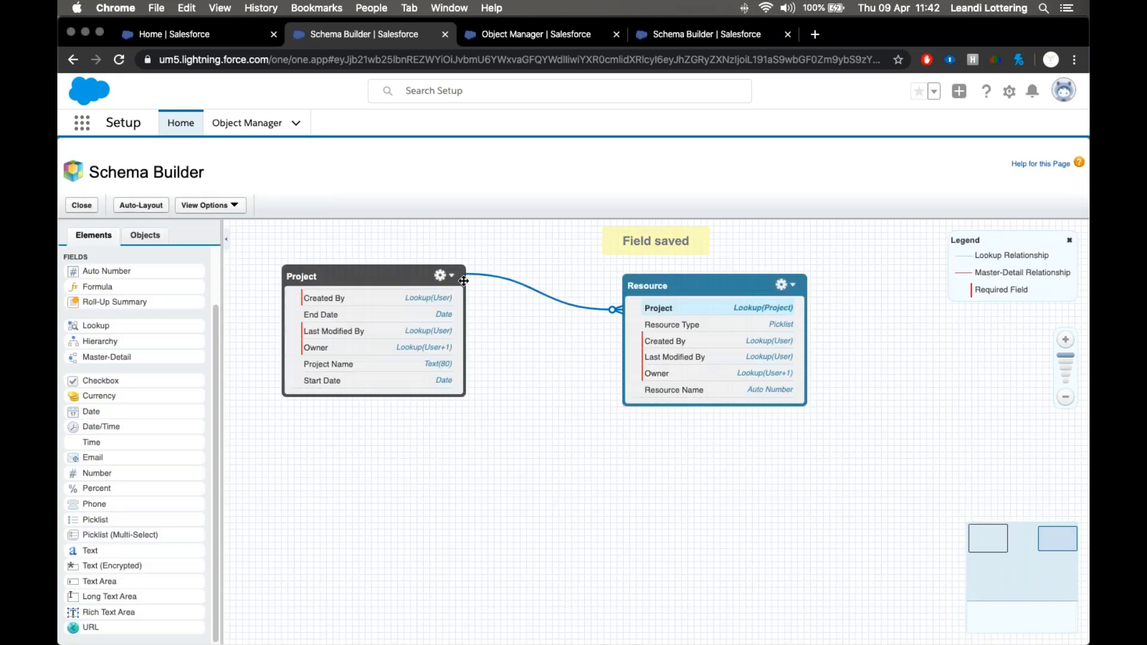
pyautogui.moveTo(556, 294)
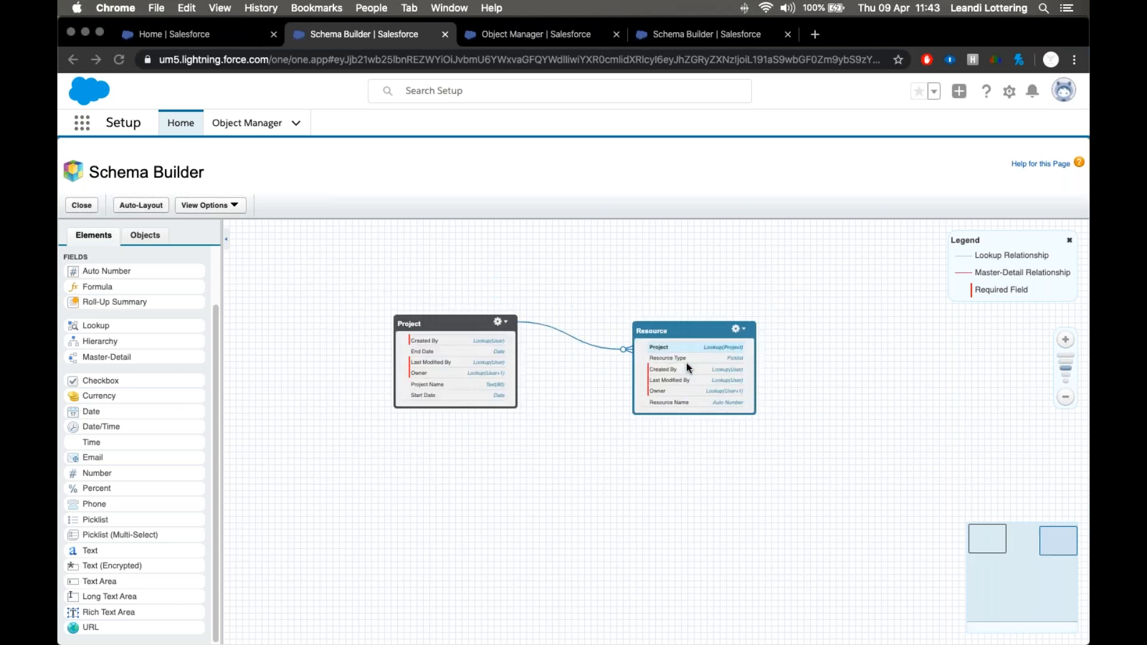
# Switch to the Salesforce Sales home page and reload it
pyautogui.click(174, 34)
pyautogui.click(117, 59)
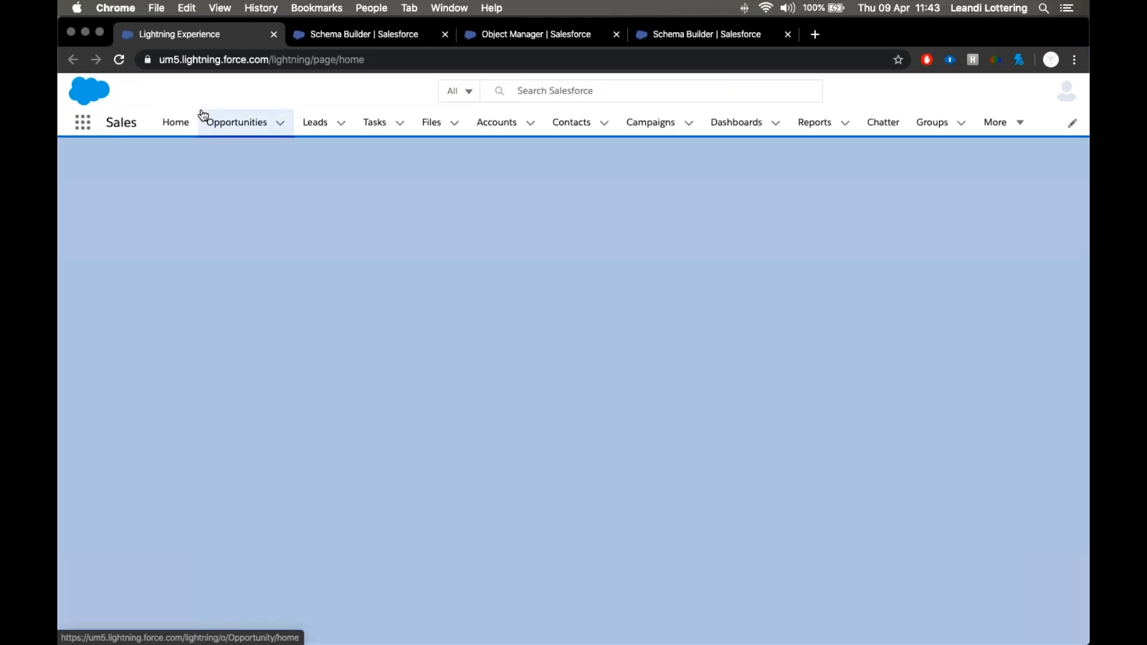
# Open the Projects list in Sales and switch it to the All list view
pyautogui.click(1019, 123)
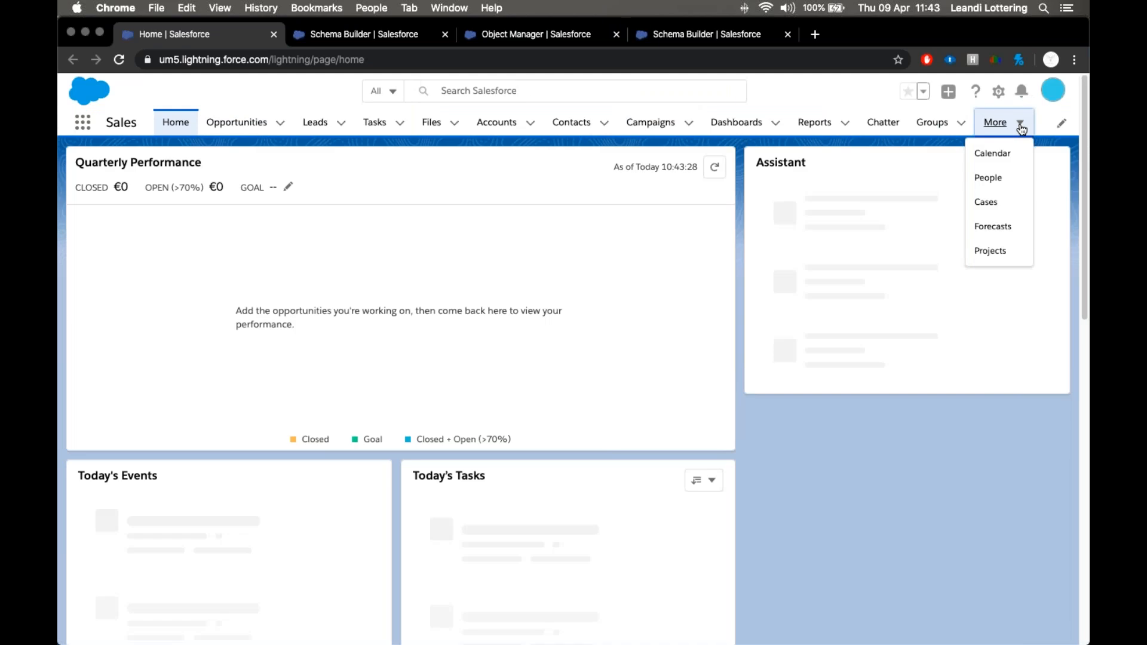
pyautogui.click(1011, 257)
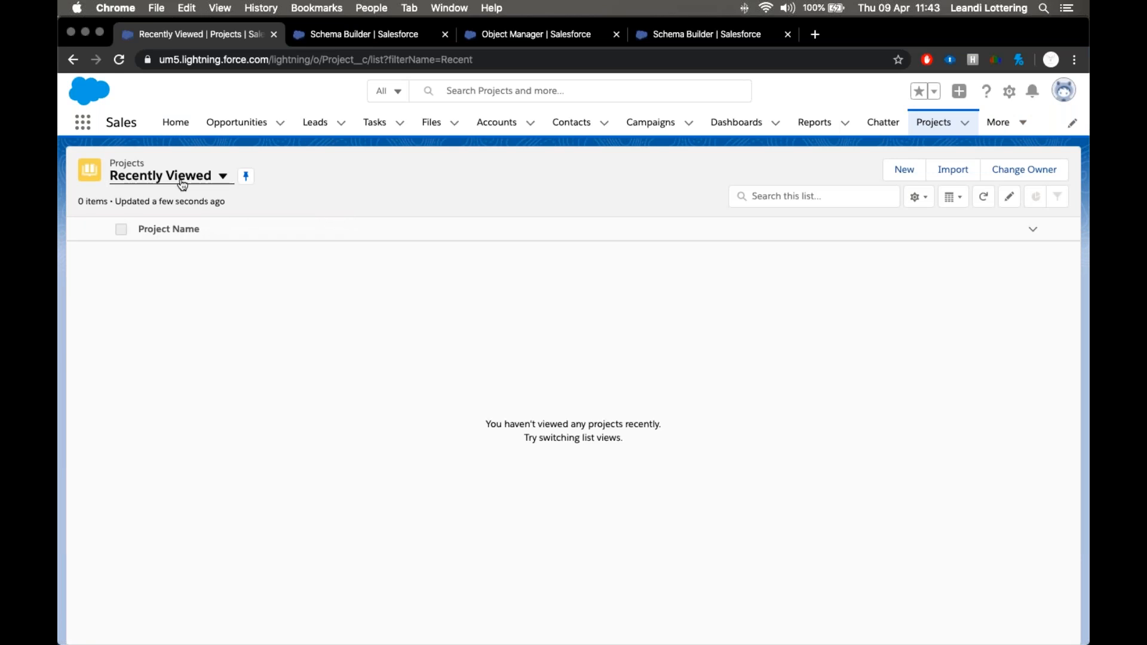
pyautogui.click(179, 179)
pyautogui.click(144, 225)
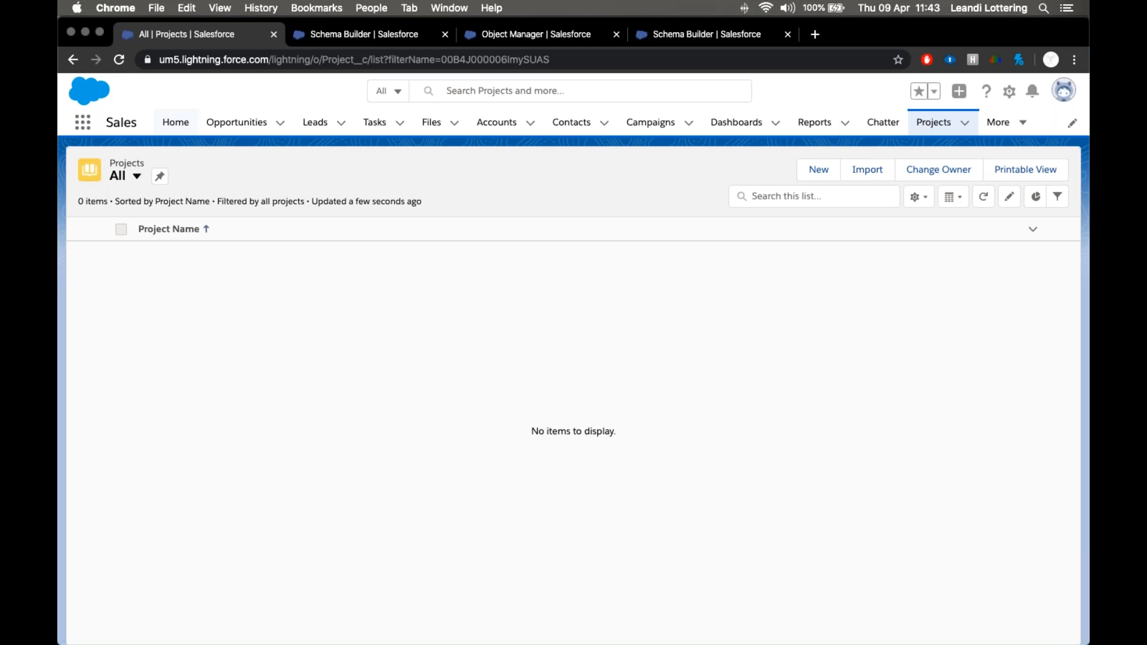
# Create and save a project named Demo Project with start date 09/04/2020 and end date 30/04/2020
pyautogui.click(819, 171)
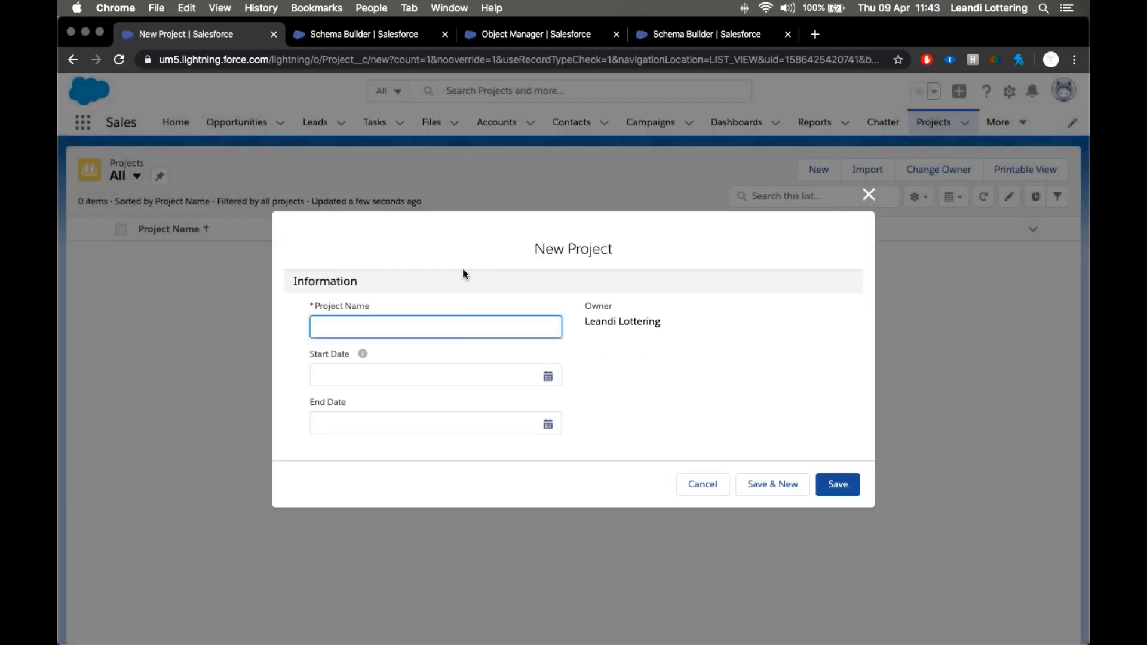
pyautogui.write('Demo Project')
pyautogui.click(553, 379)
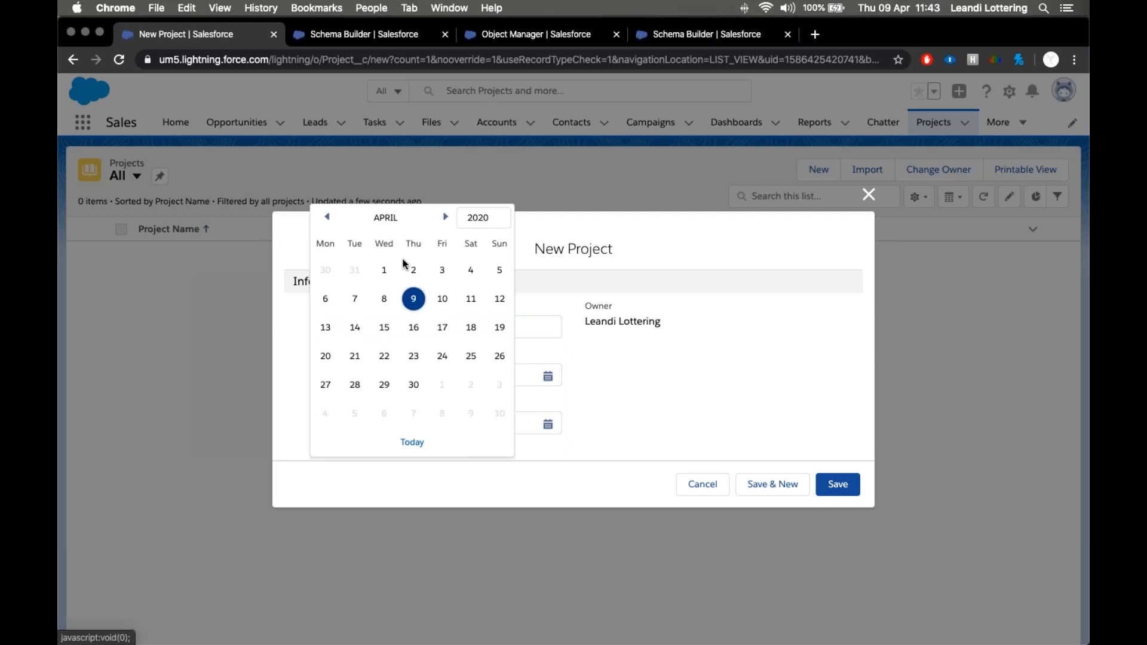
pyautogui.click(418, 297)
pyautogui.click(547, 424)
pyautogui.click(417, 386)
pyautogui.click(851, 492)
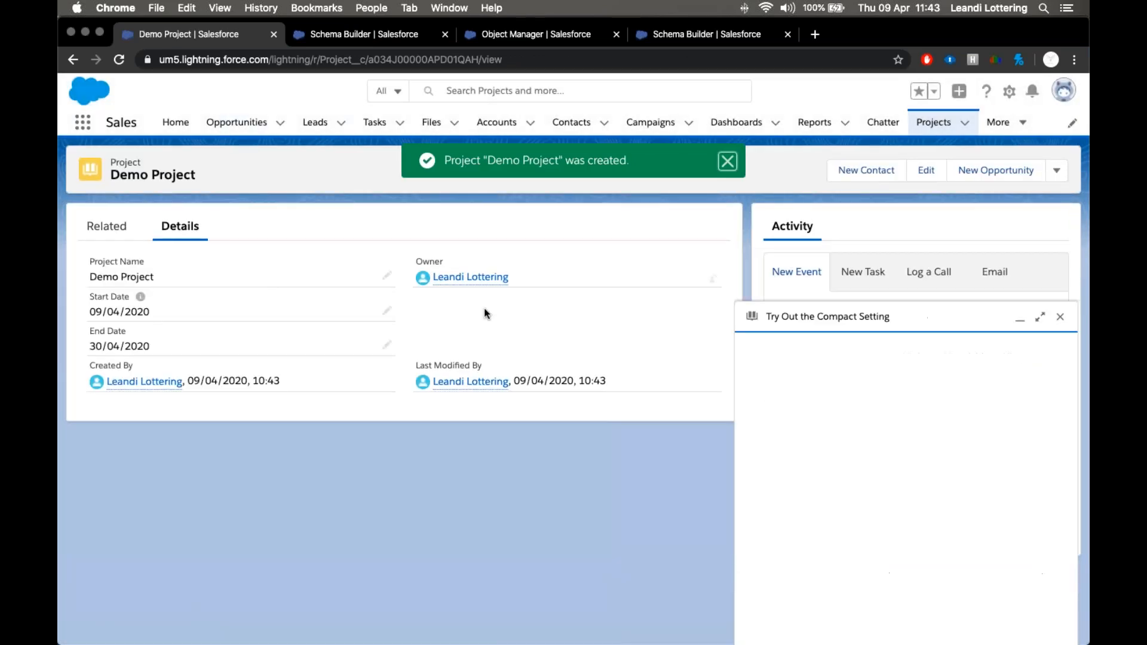
# Dismiss the compact setting prompt, then check Demo Project's related lists before and after reloading the record
pyautogui.click(1061, 318)
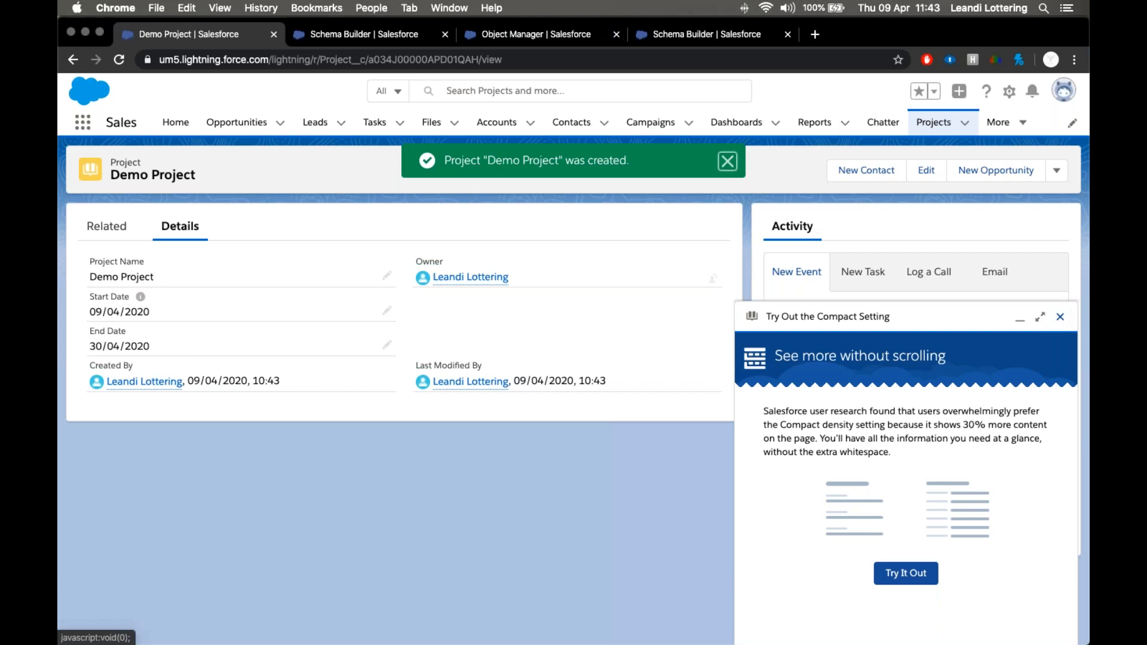
pyautogui.click(99, 238)
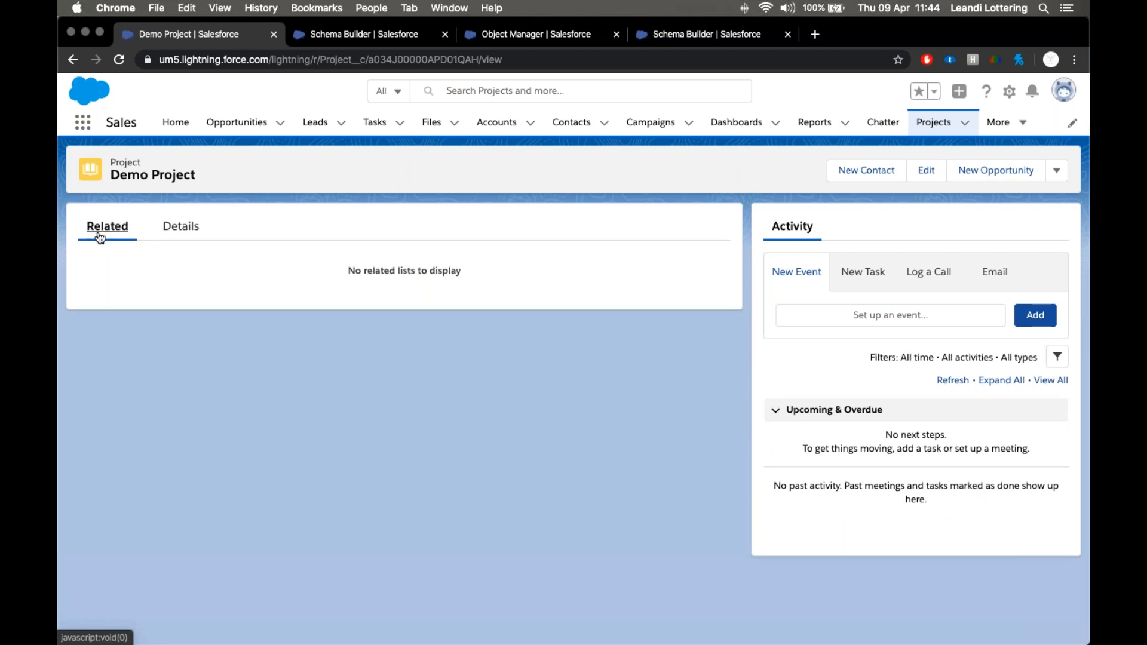
pyautogui.click(119, 59)
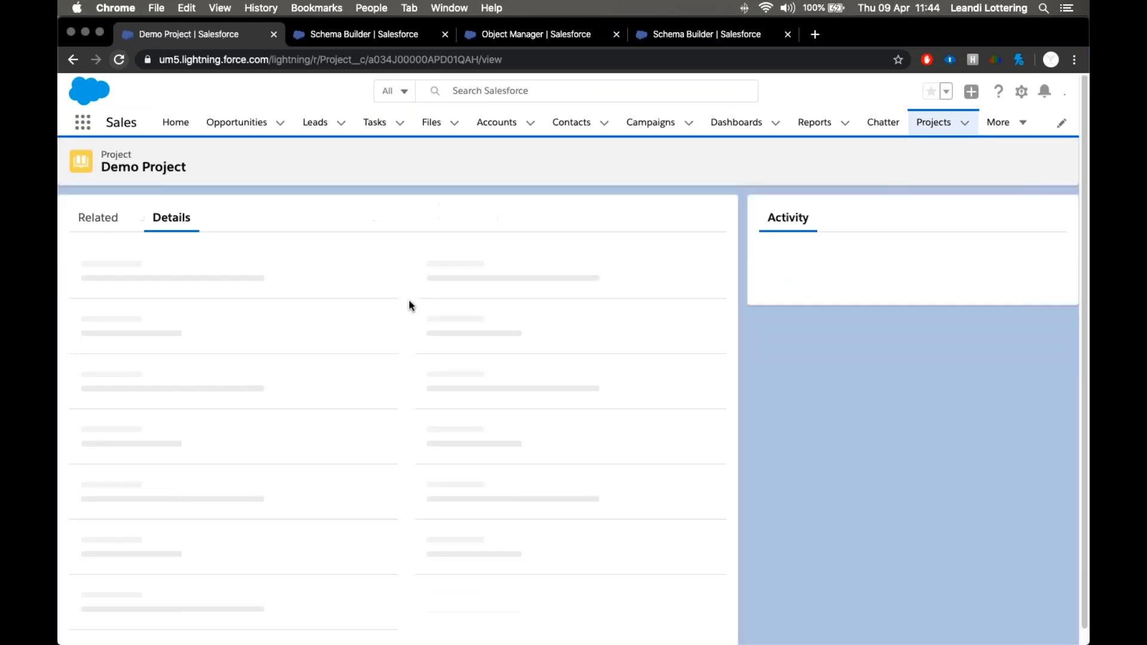
pyautogui.click(118, 232)
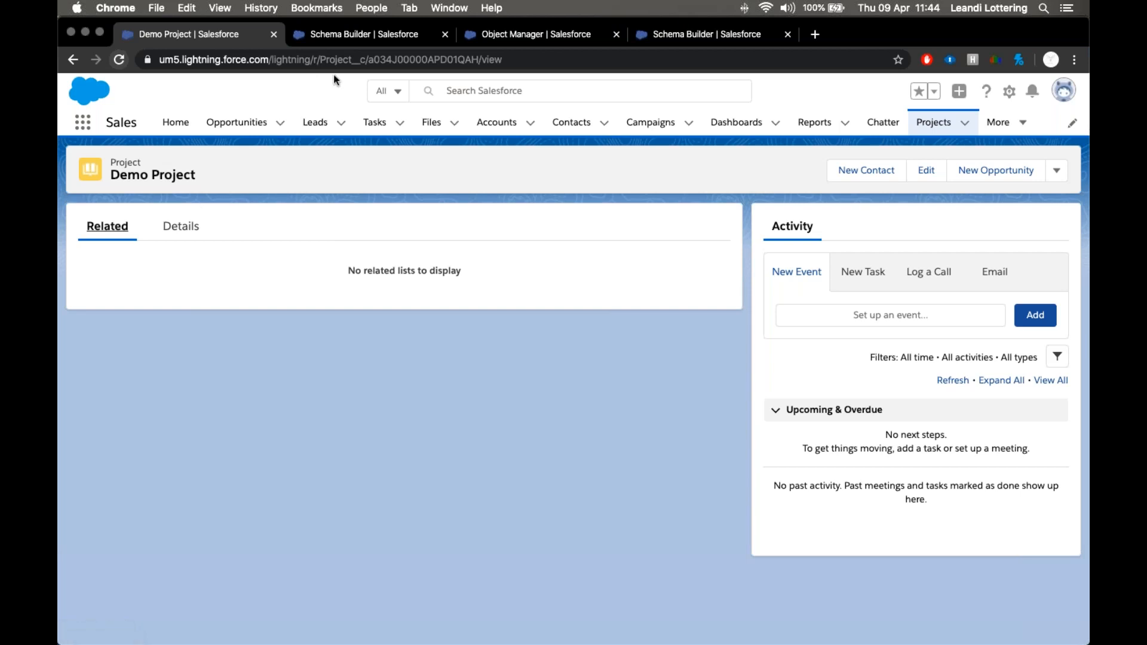
# Search Object Manager for "resour" and open the Resource object's Resource Layout for editing
pyautogui.click(497, 39)
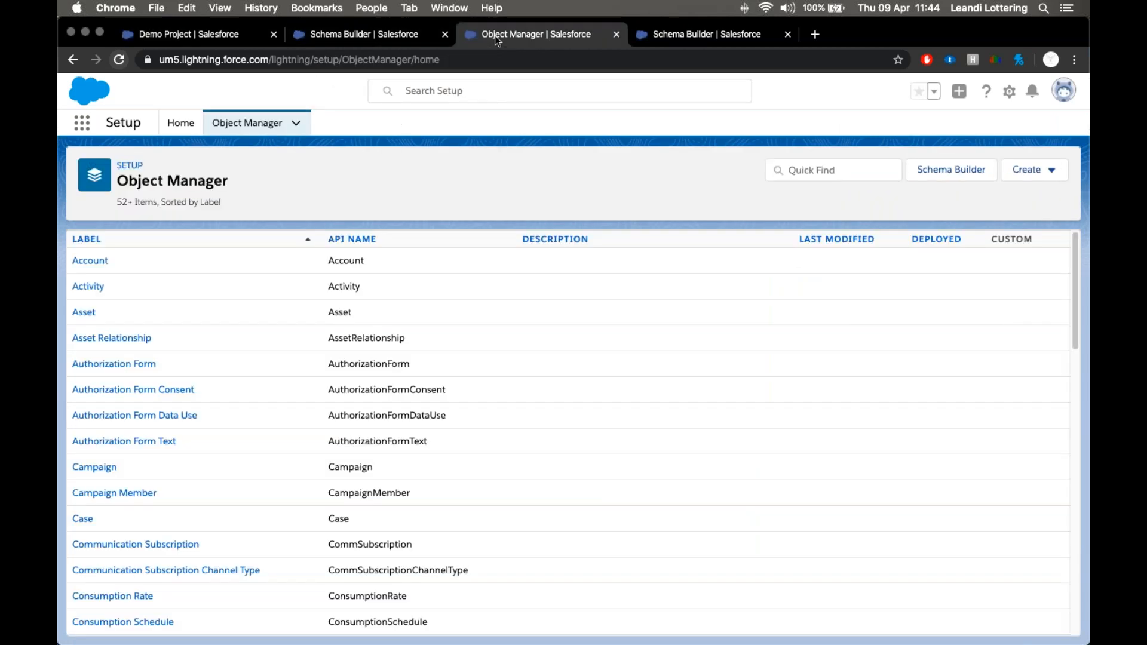
pyautogui.click(817, 167)
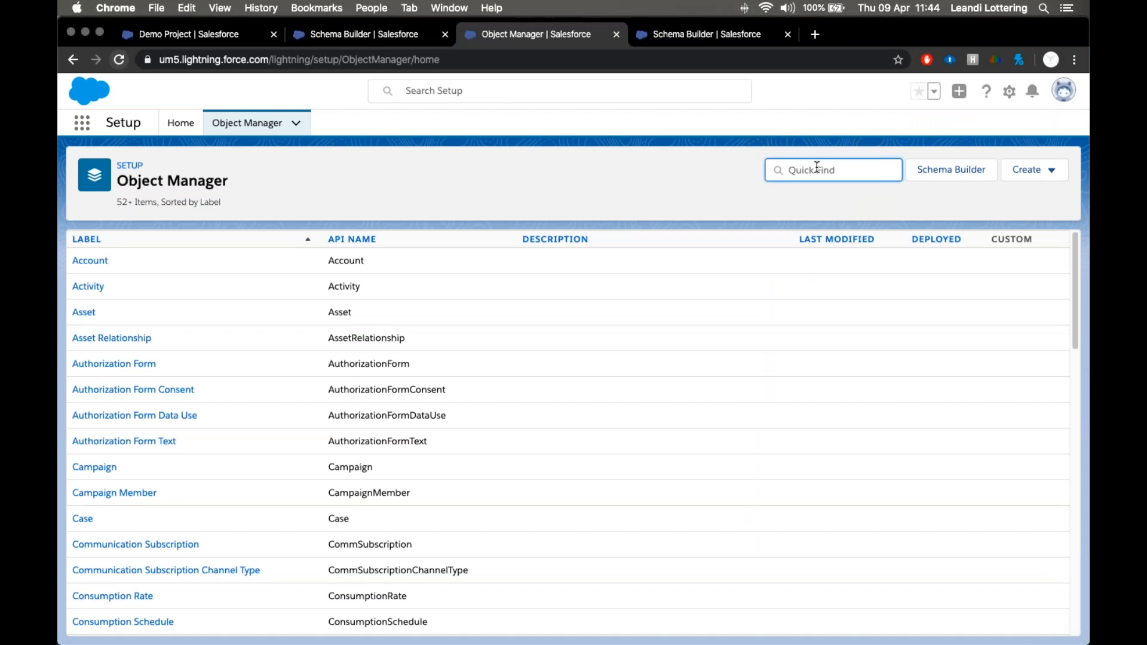
pyautogui.write('resour')
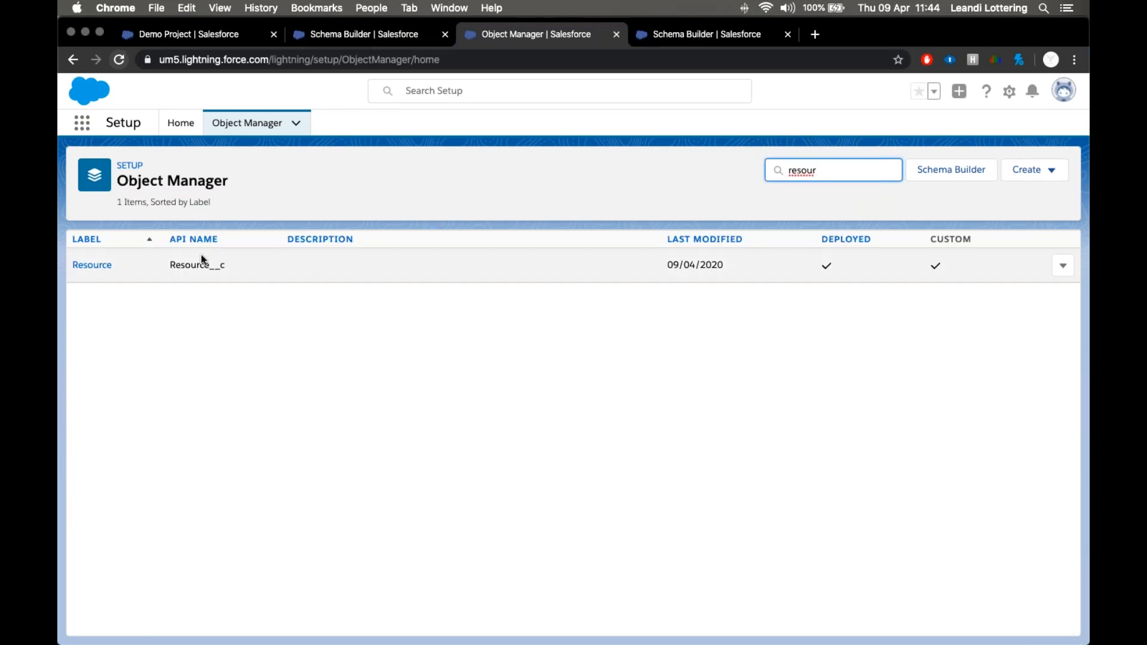
pyautogui.click(85, 269)
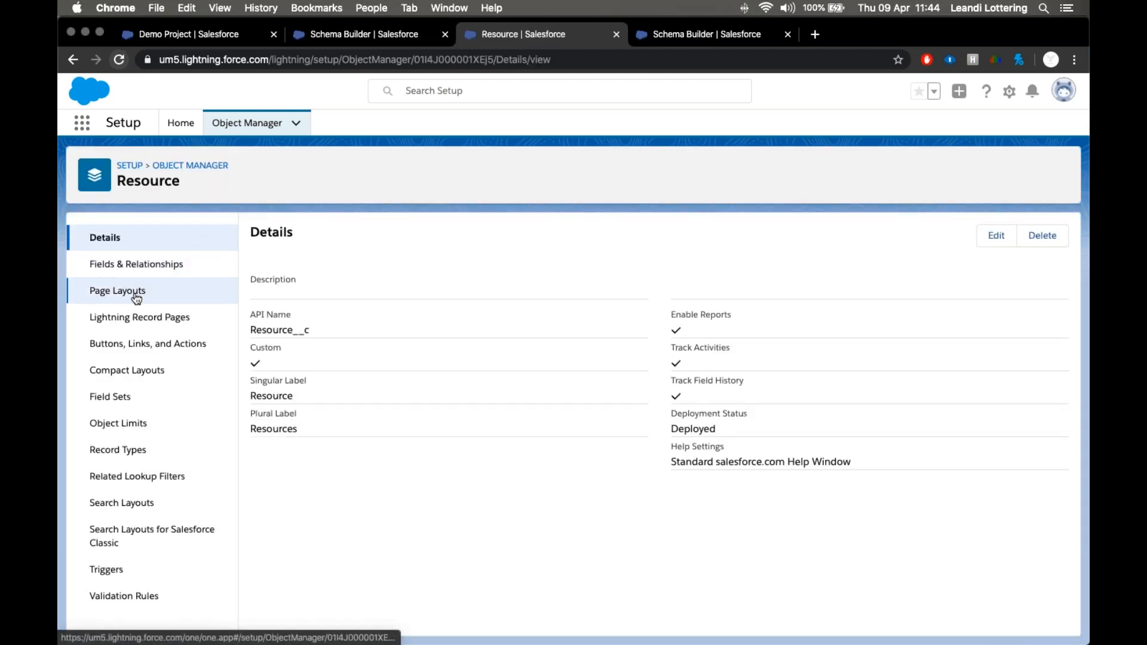
pyautogui.click(137, 297)
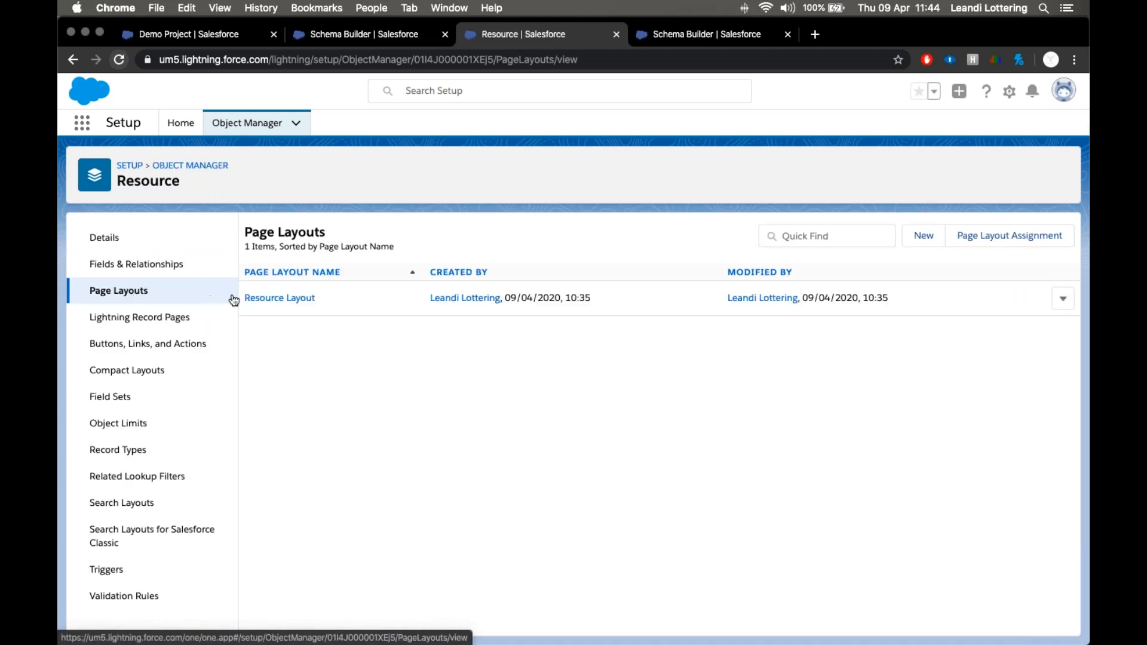
pyautogui.click(300, 304)
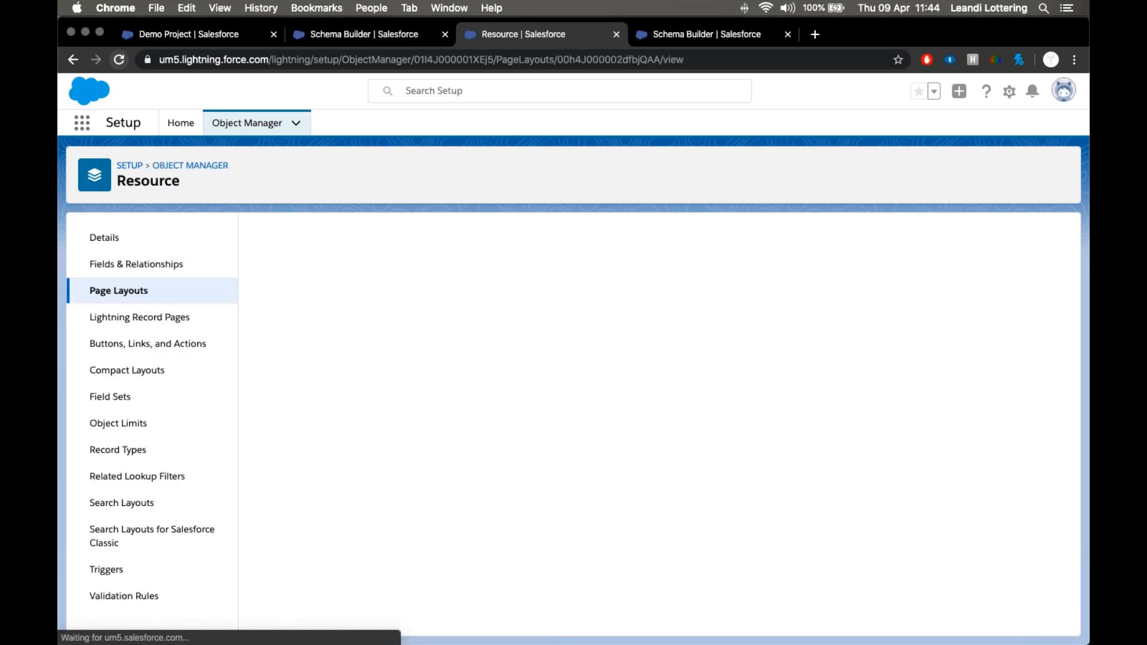
pyautogui.moveTo(684, 36); pyautogui.dragTo(278, 308)
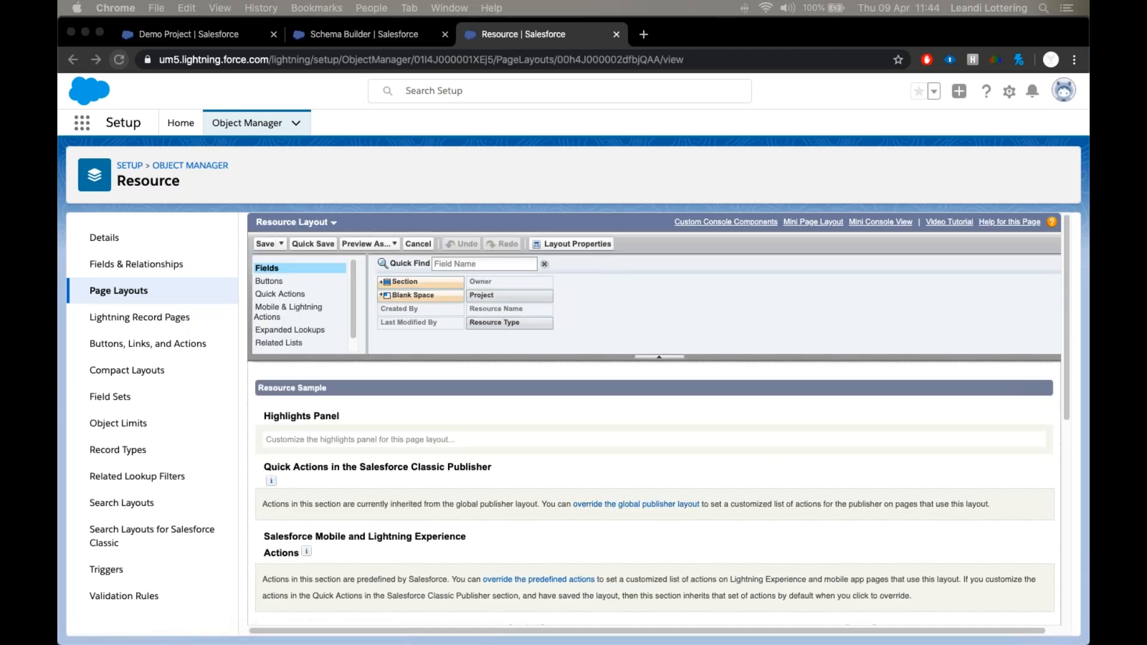
# Add the Project and Resource Type fields to the Information section above Resource Name and save the layout
pyautogui.scroll(-5, 631, 500)
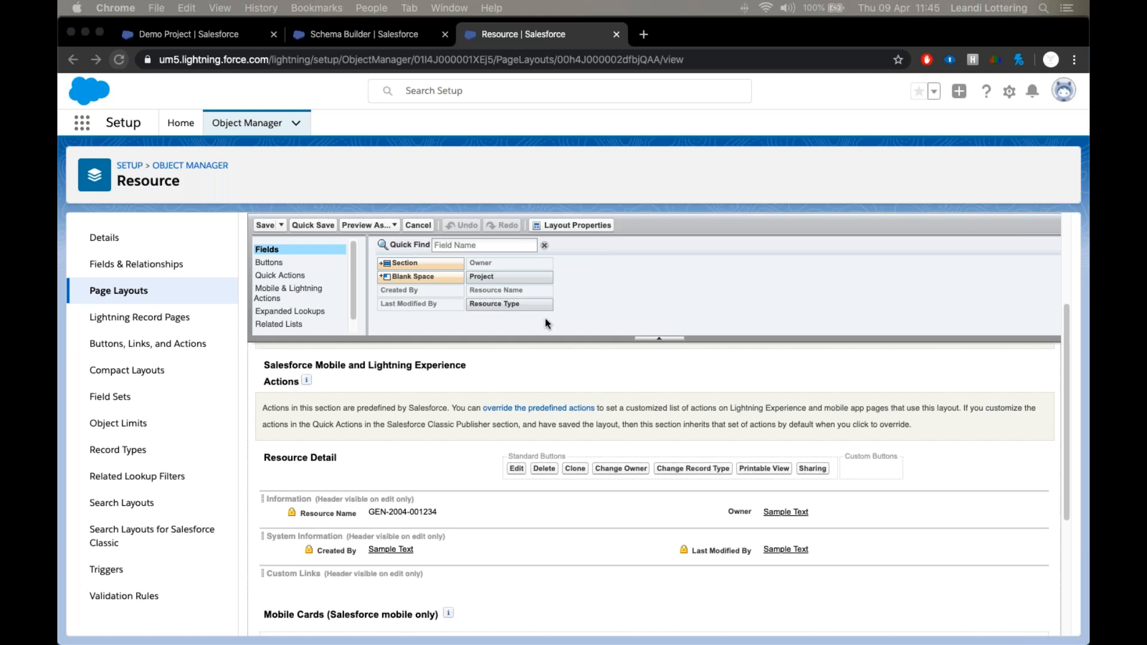
pyautogui.click(515, 276)
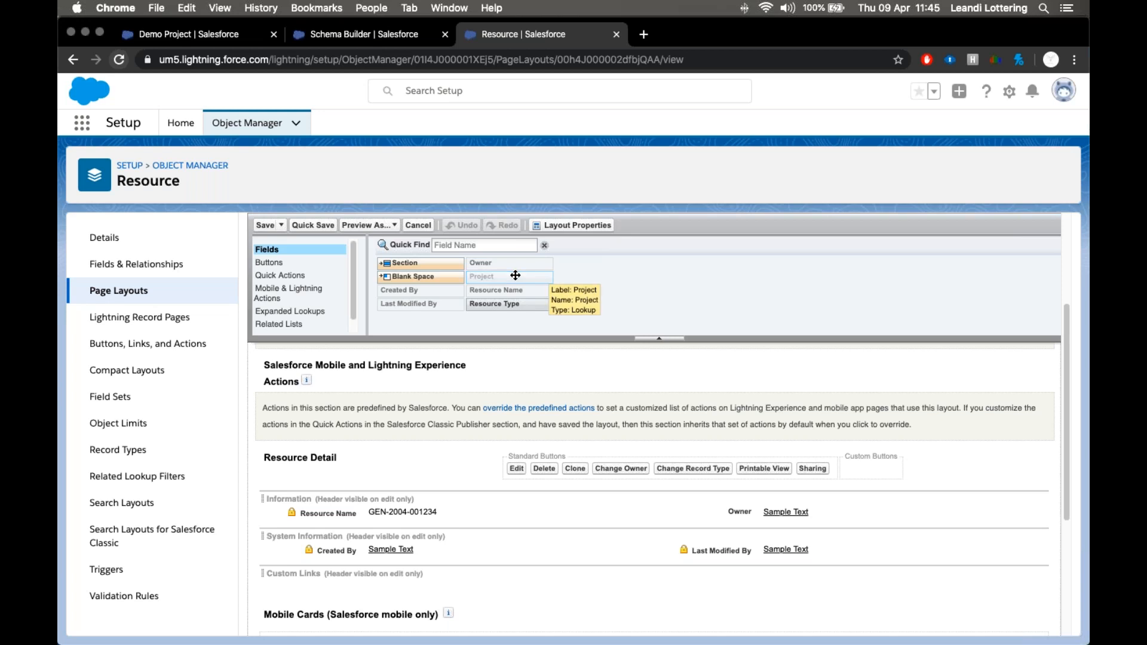
pyautogui.moveTo(515, 275); pyautogui.dragTo(394, 517)
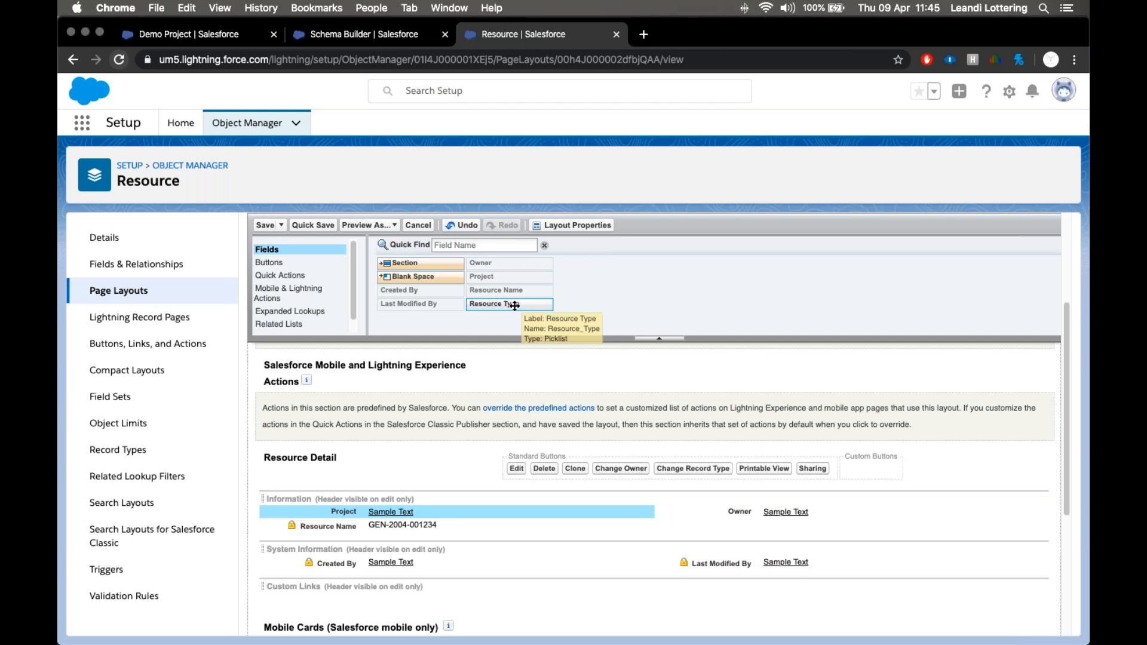
pyautogui.moveTo(511, 304); pyautogui.dragTo(408, 521)
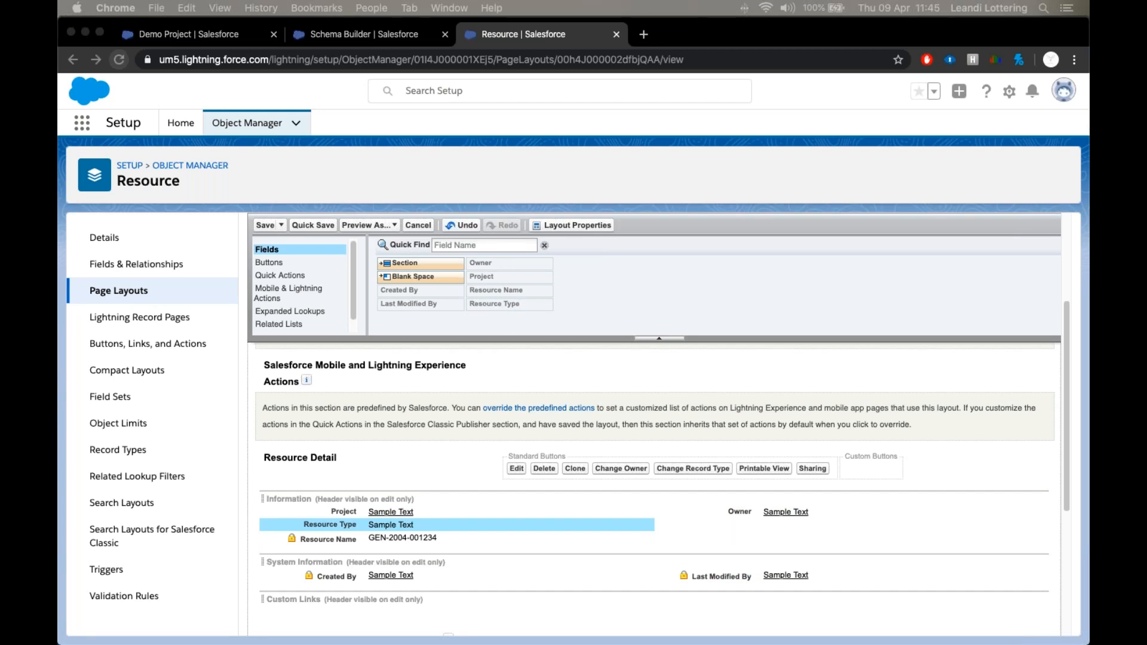
pyautogui.click(267, 226)
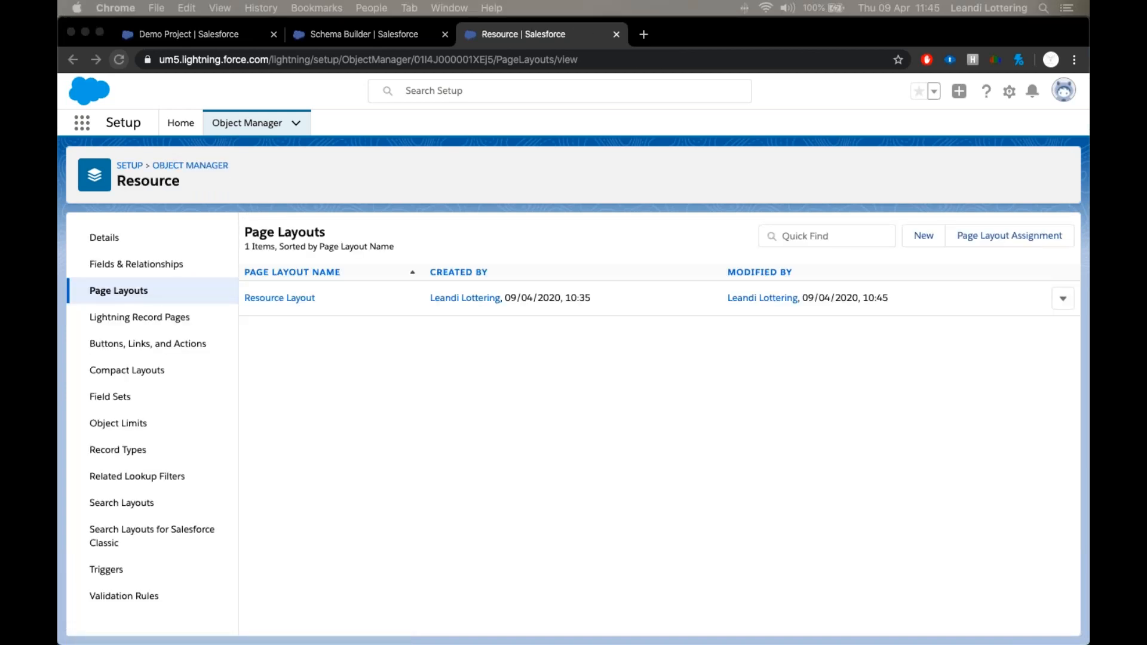
# Reopen Resource Layout, move Resource Type to the Information section's second column above Owner, and save it
pyautogui.click(272, 299)
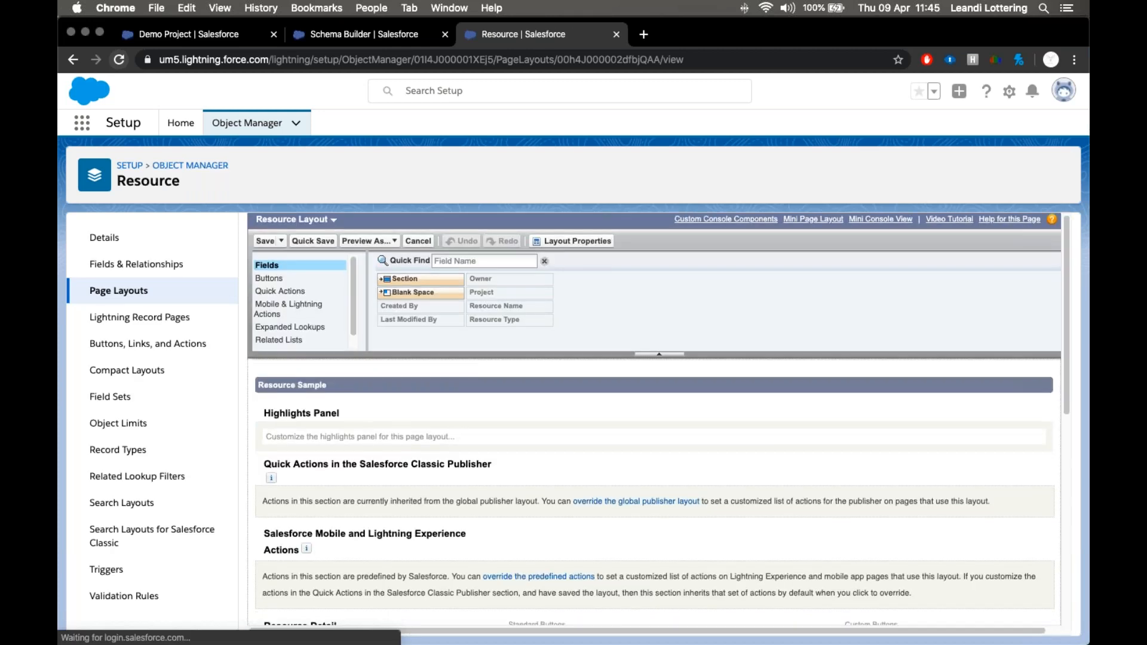
pyautogui.scroll(-5, 400, 440)
pyautogui.moveTo(349, 455); pyautogui.dragTo(738, 435)
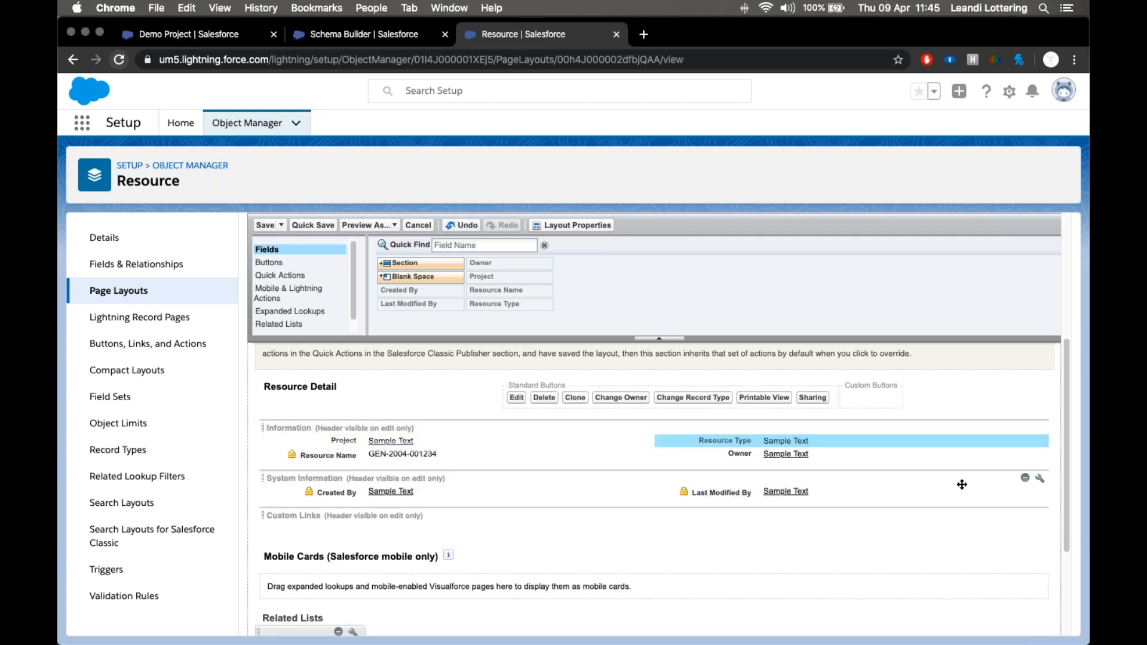
pyautogui.moveTo(693, 446); pyautogui.dragTo(718, 439)
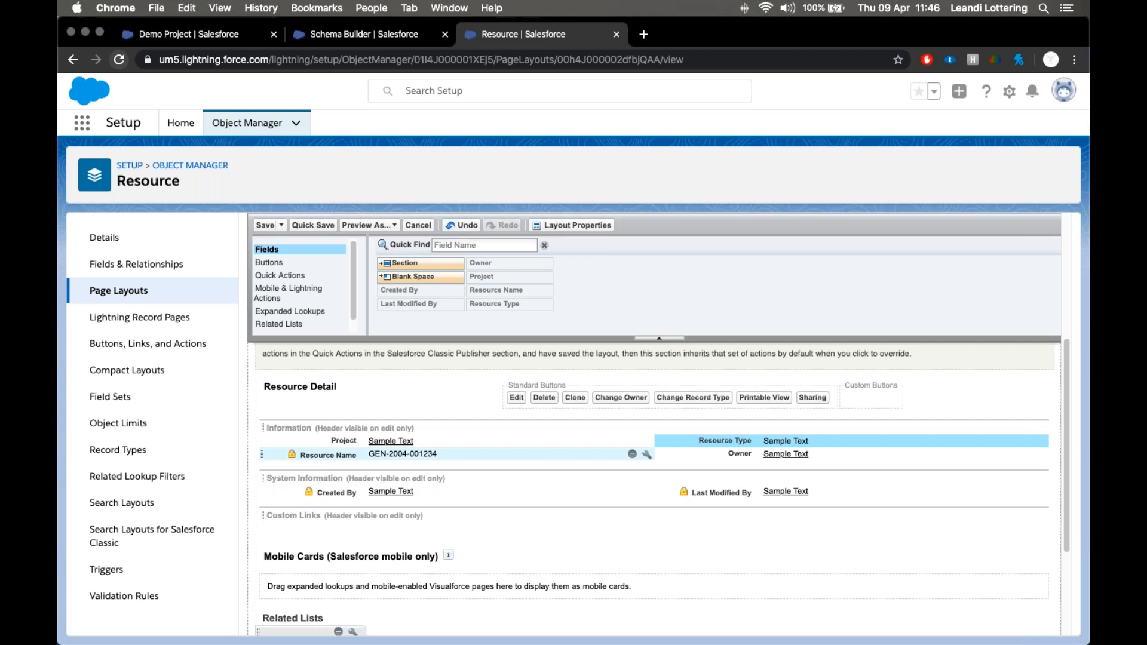
pyautogui.click(267, 226)
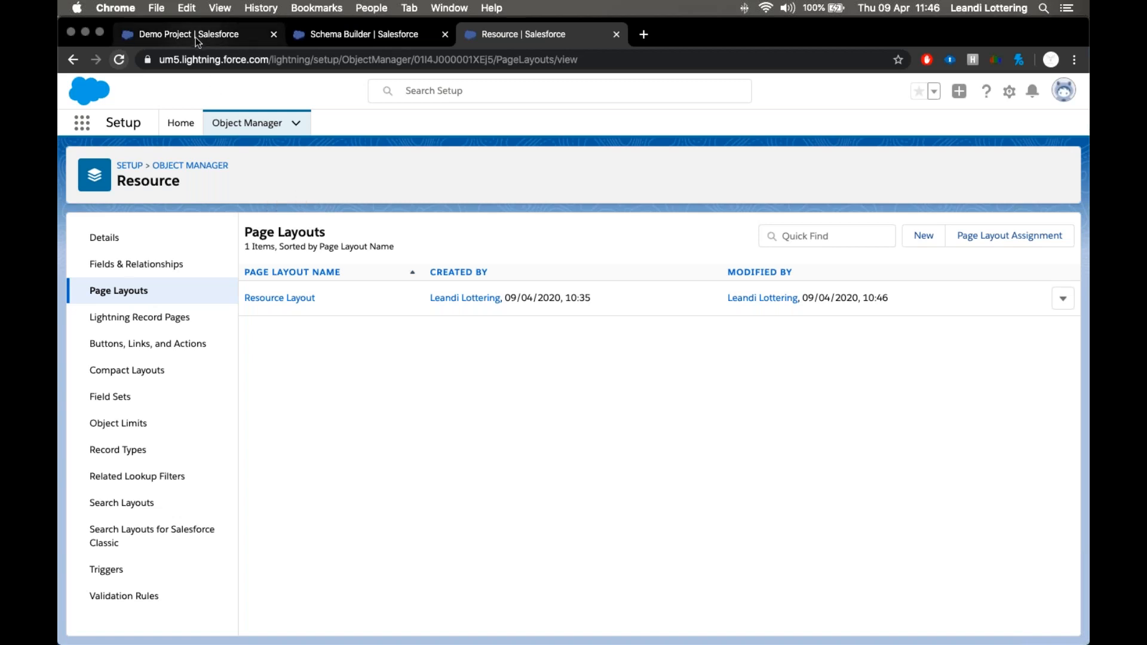
# Return to the Demo Project record and reload it to check its related Resources list
pyautogui.click(362, 37)
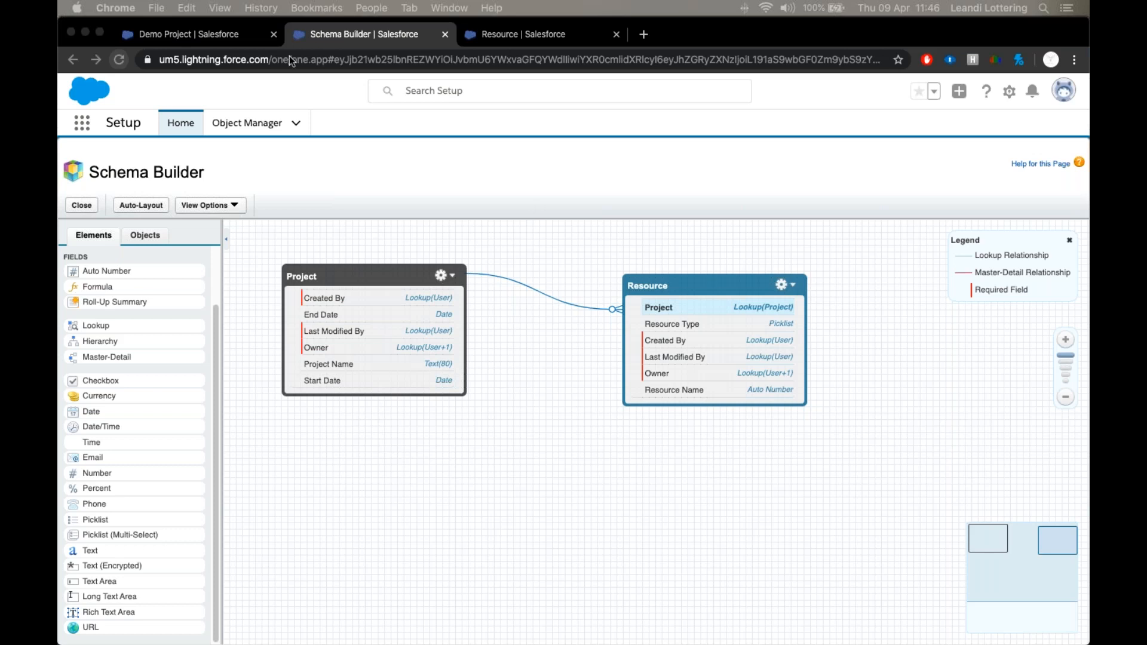
pyautogui.click(246, 38)
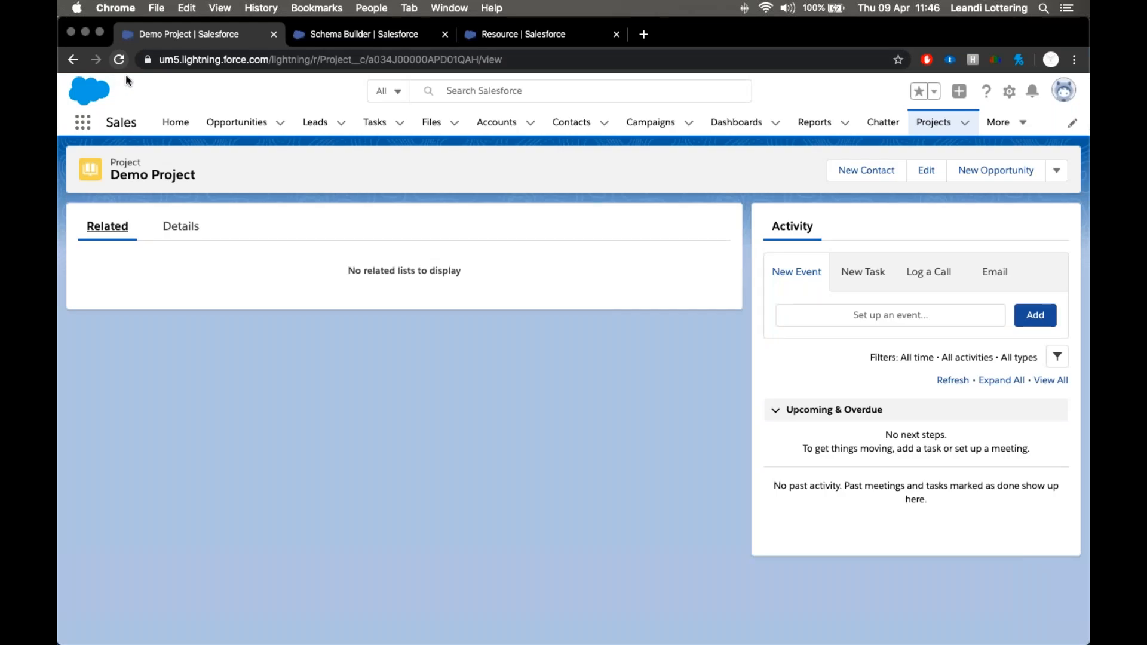
pyautogui.click(120, 60)
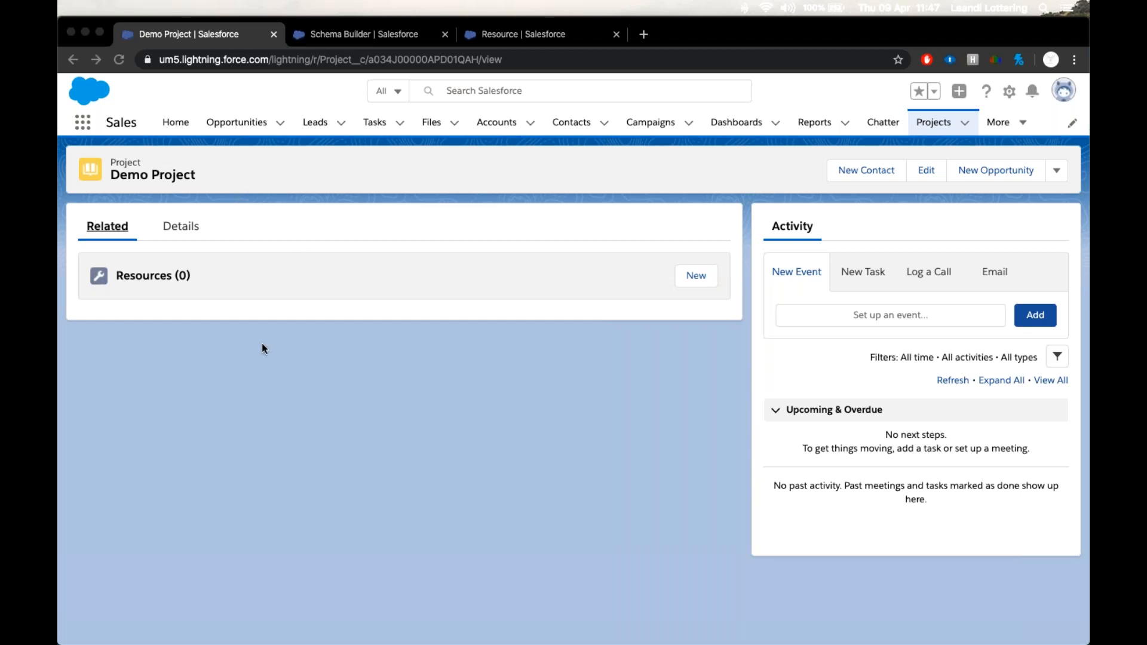
pyautogui.click(347, 366)
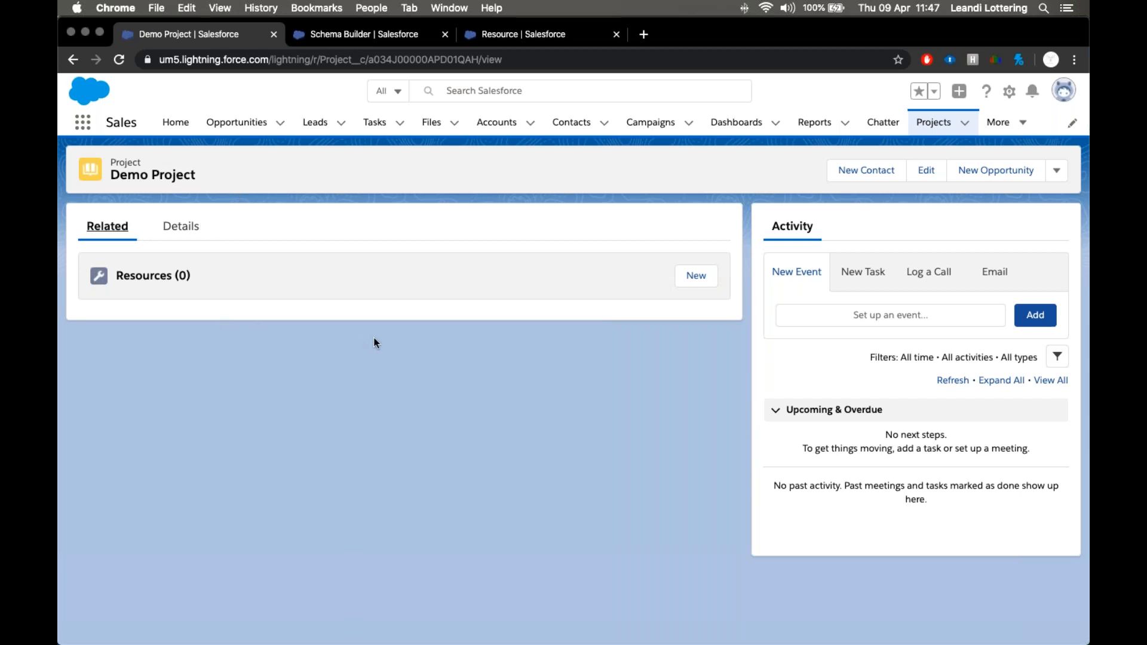
# Create and save a resource for Demo Project with Resource Type set to Tablet
pyautogui.click(697, 281)
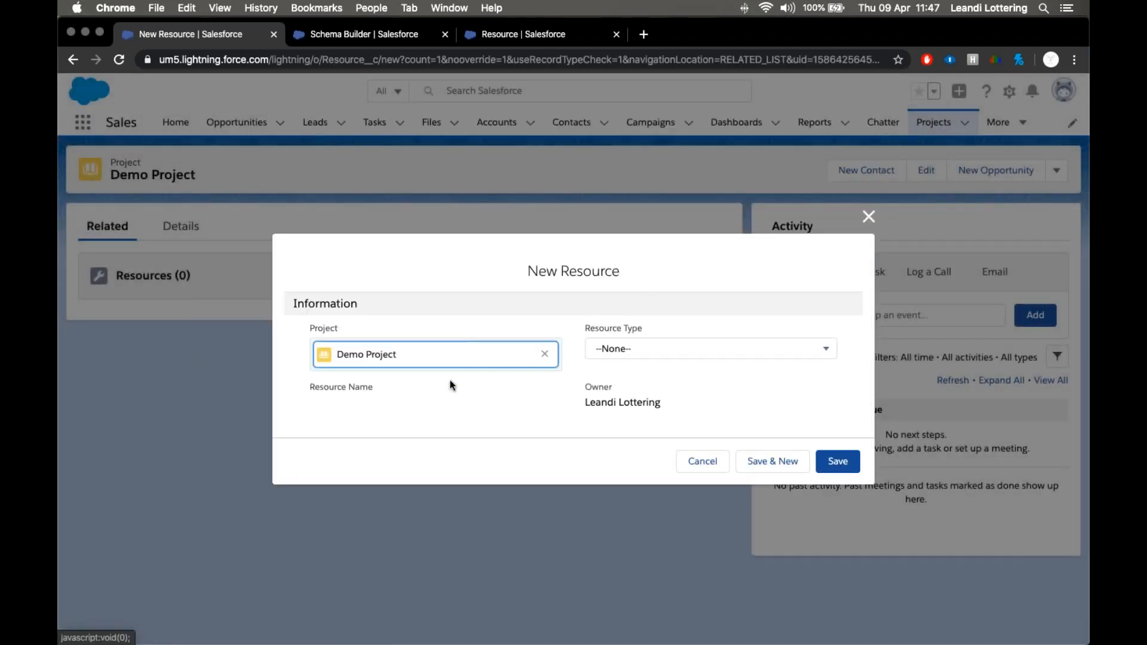
pyautogui.click(650, 341)
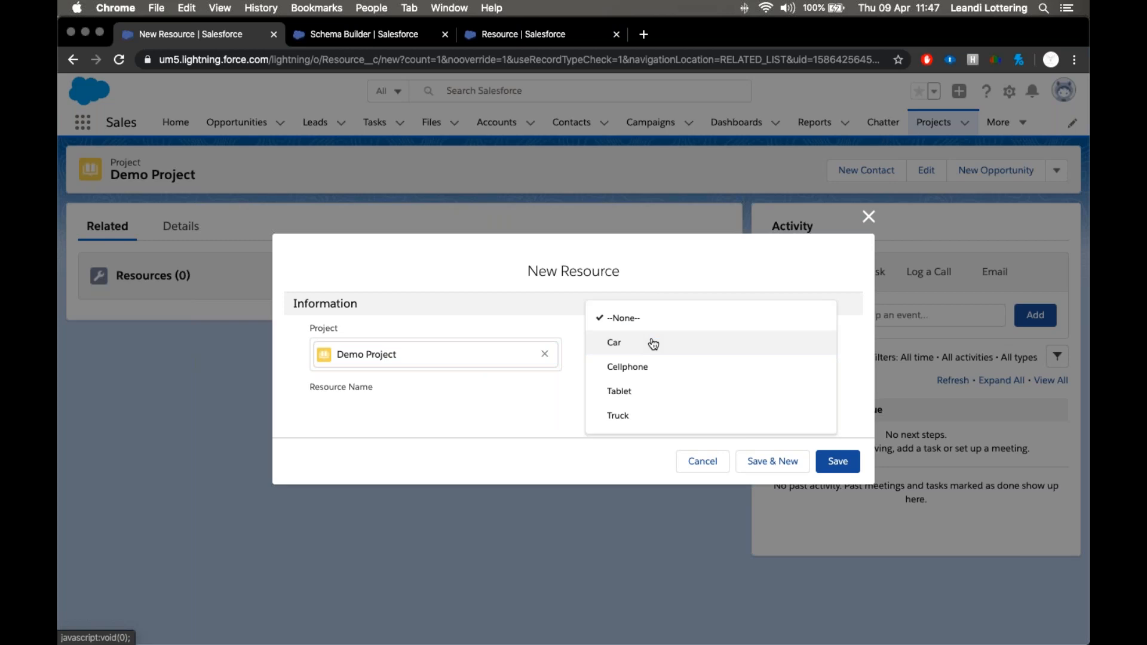
pyautogui.click(651, 393)
pyautogui.click(833, 461)
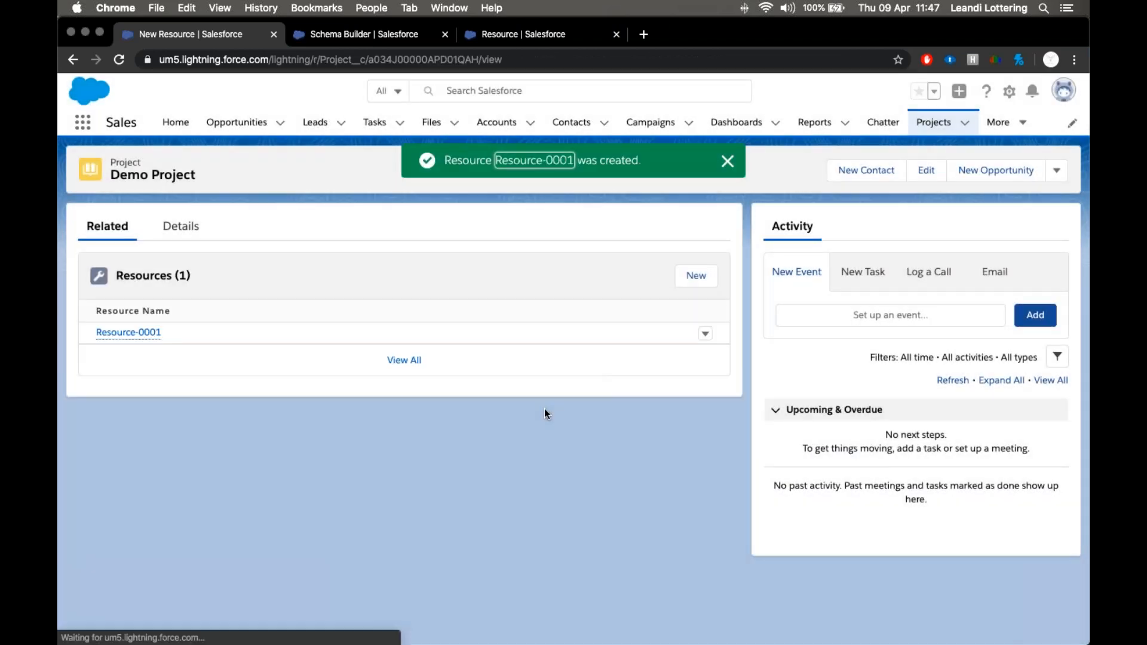
# Create and save a second resource for Demo Project with Resource Type set to Cellphone
pyautogui.moveTo(127, 340)
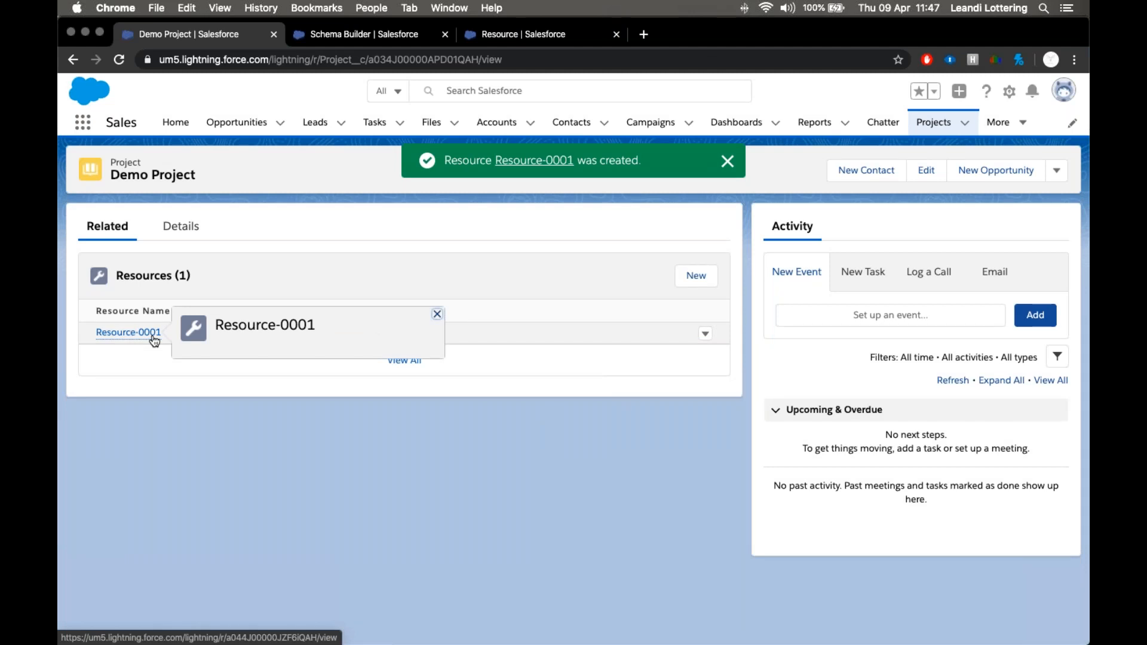
pyautogui.click(693, 276)
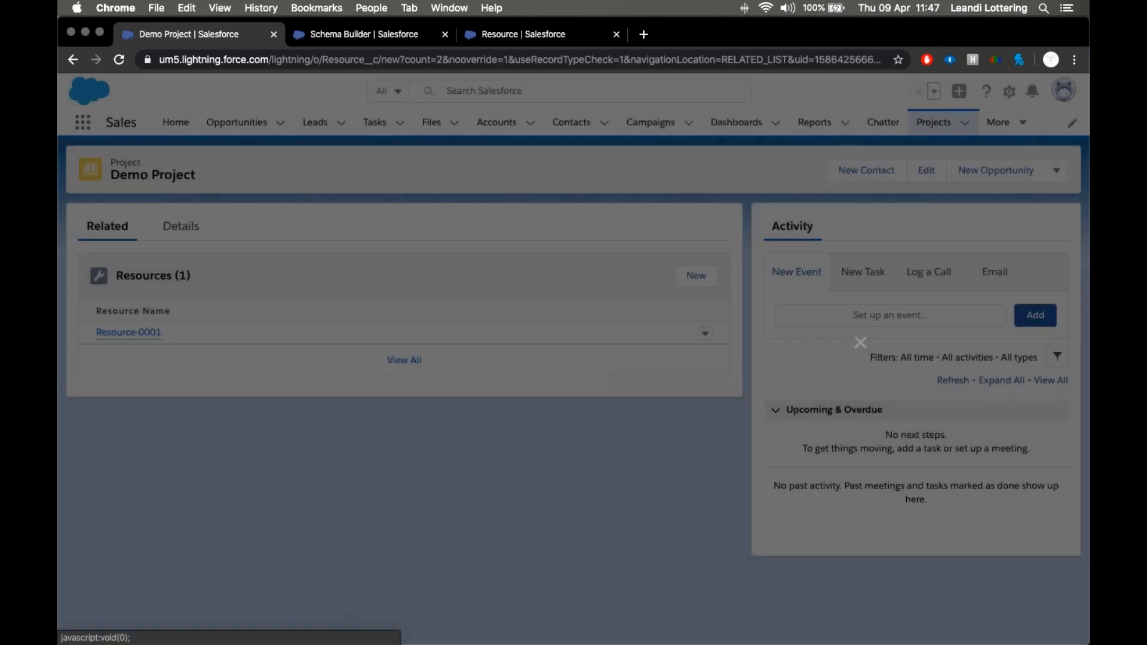
pyautogui.click(598, 348)
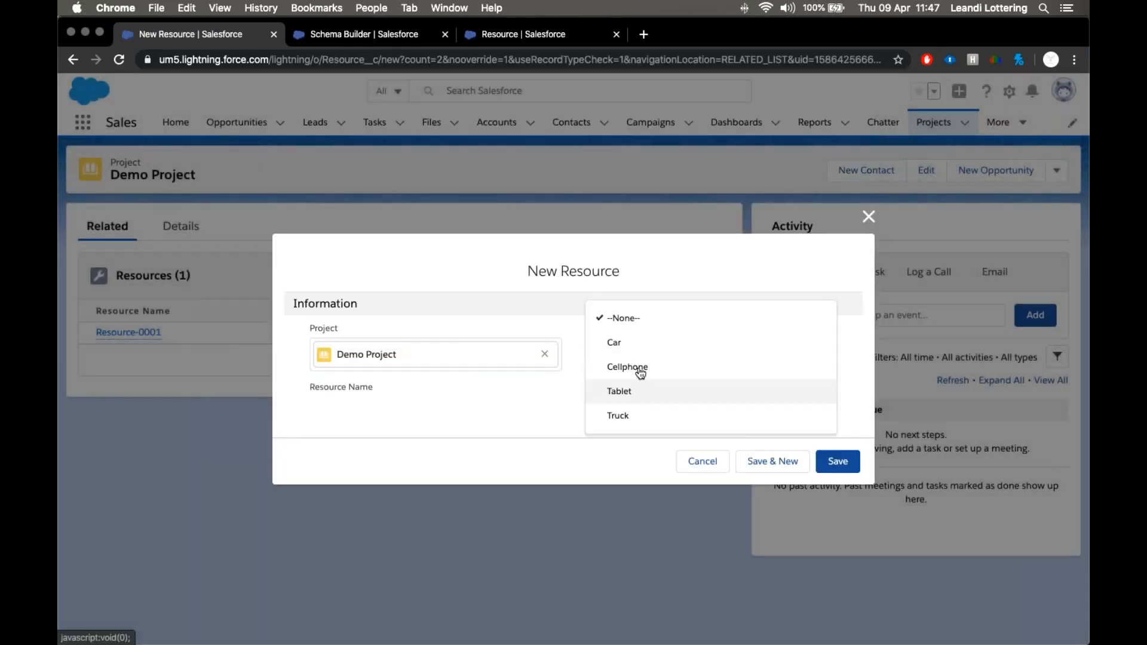
pyautogui.click(639, 370)
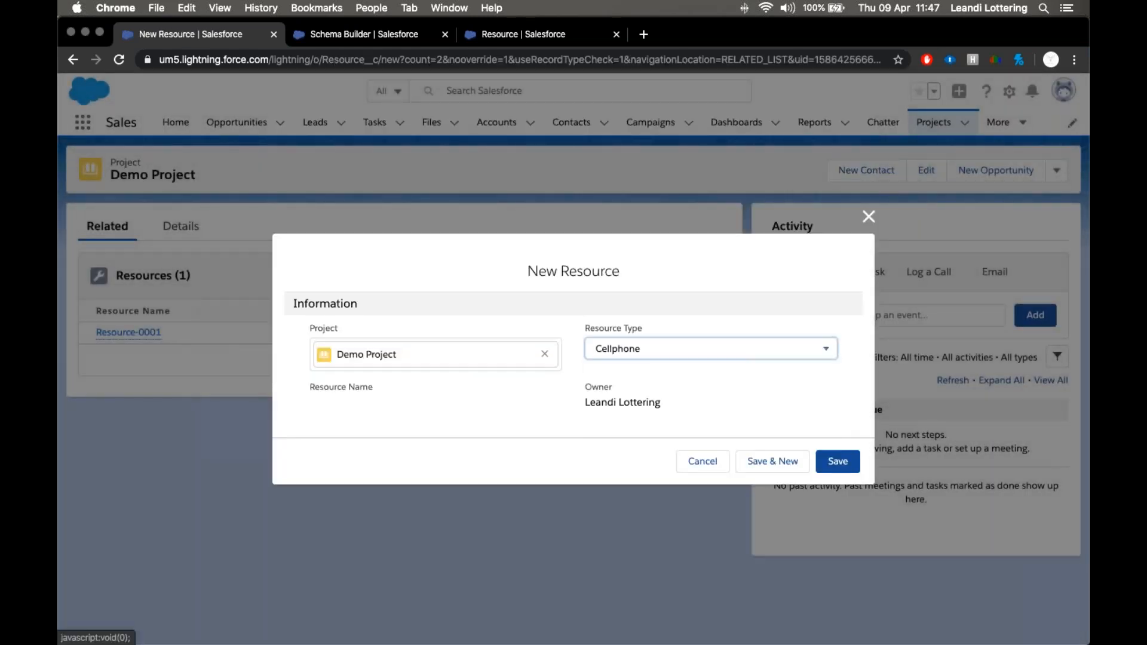
pyautogui.click(836, 461)
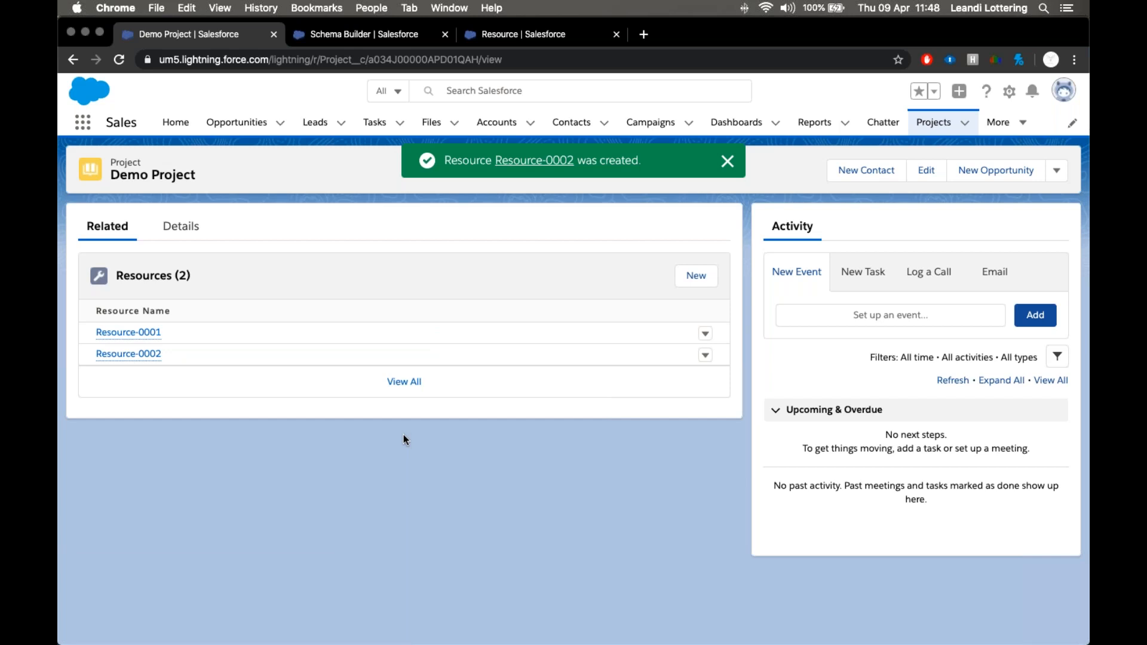
# Review Demo Project's details and the Project and Resource objects' relationship in Schema Builder, and return to the project record
pyautogui.click(180, 226)
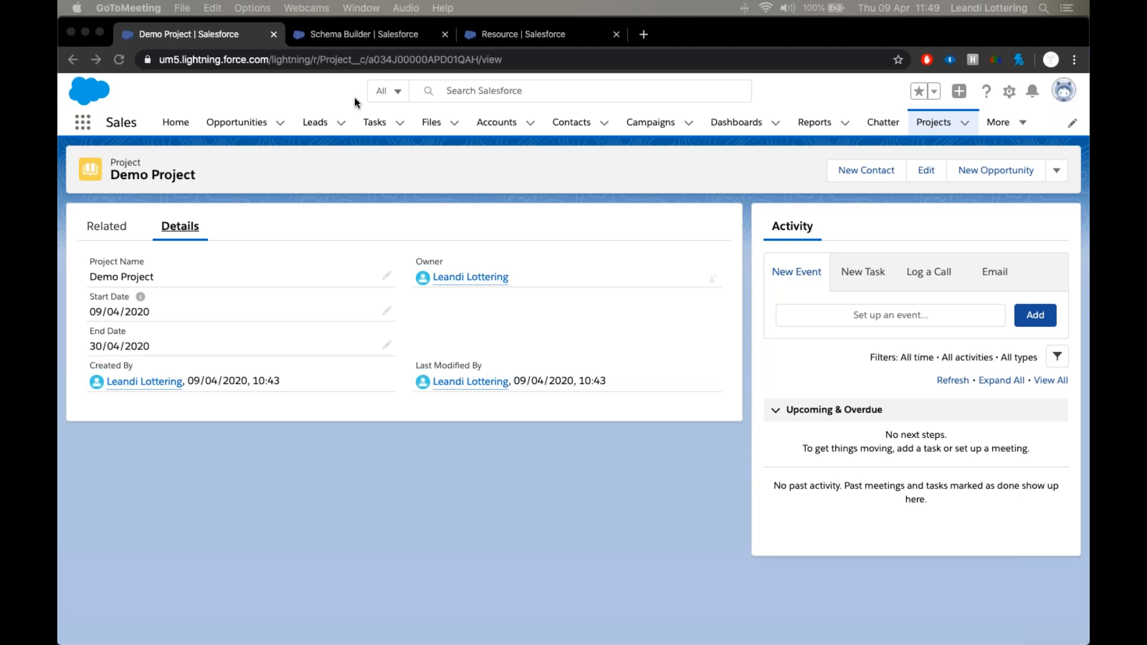
pyautogui.click(350, 36)
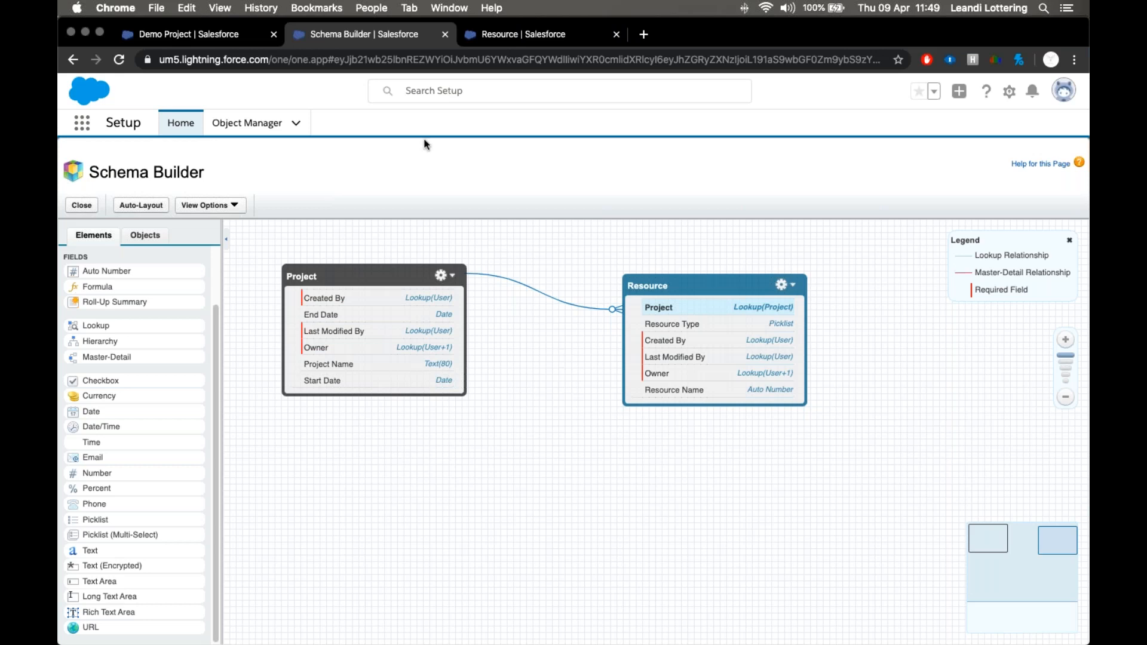
pyautogui.click(199, 33)
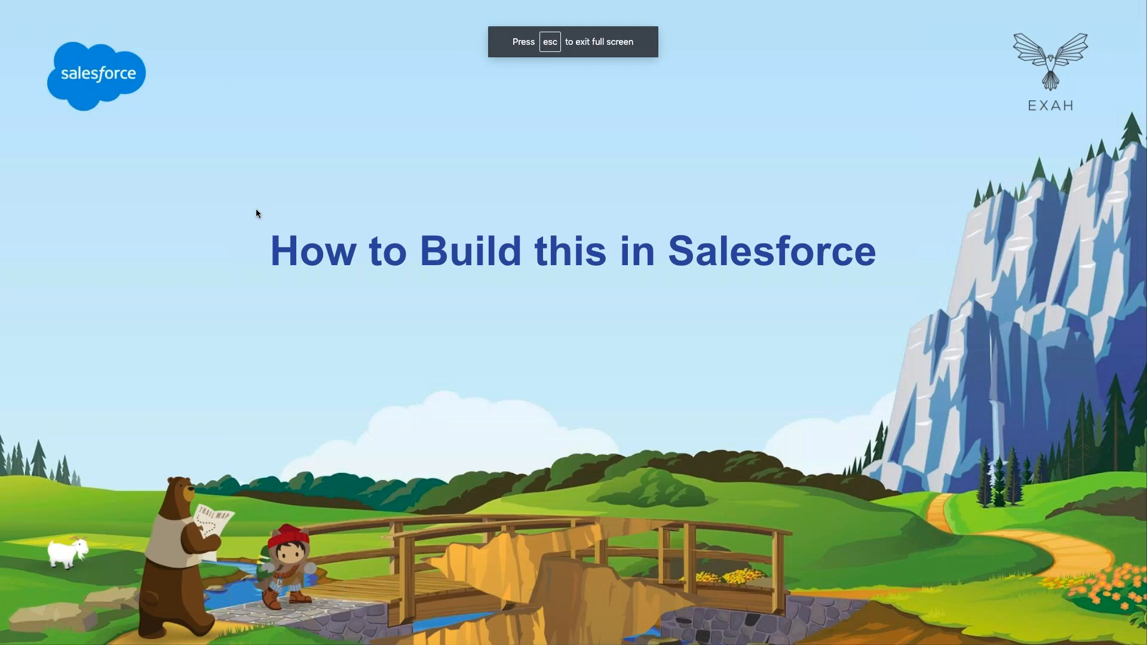
pyautogui.press('Right')
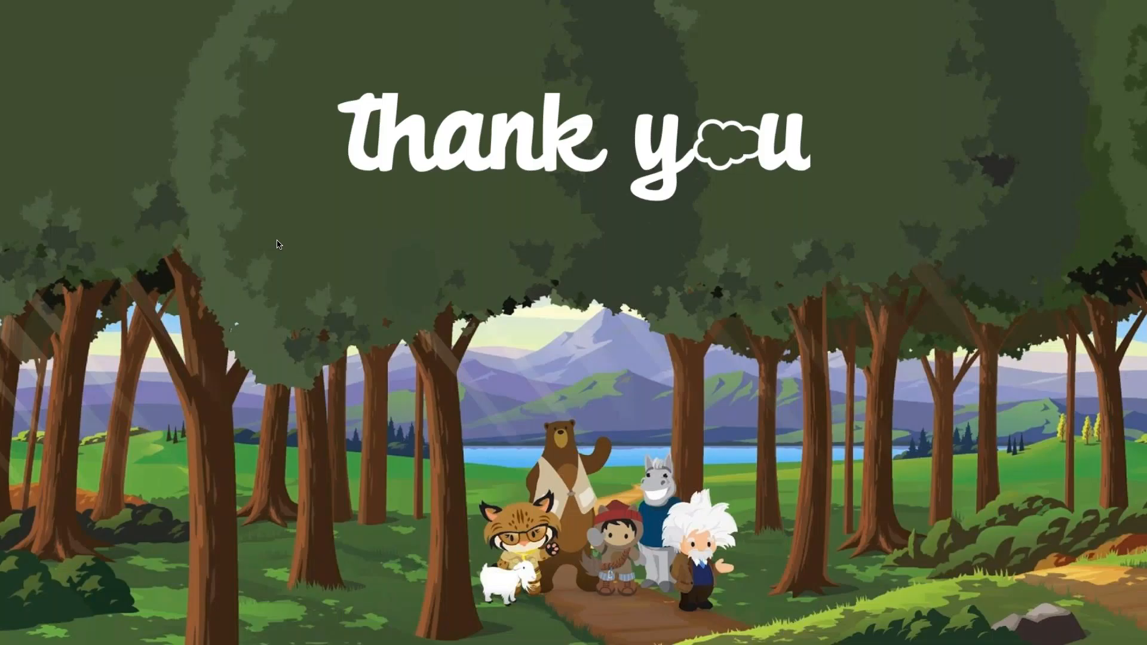